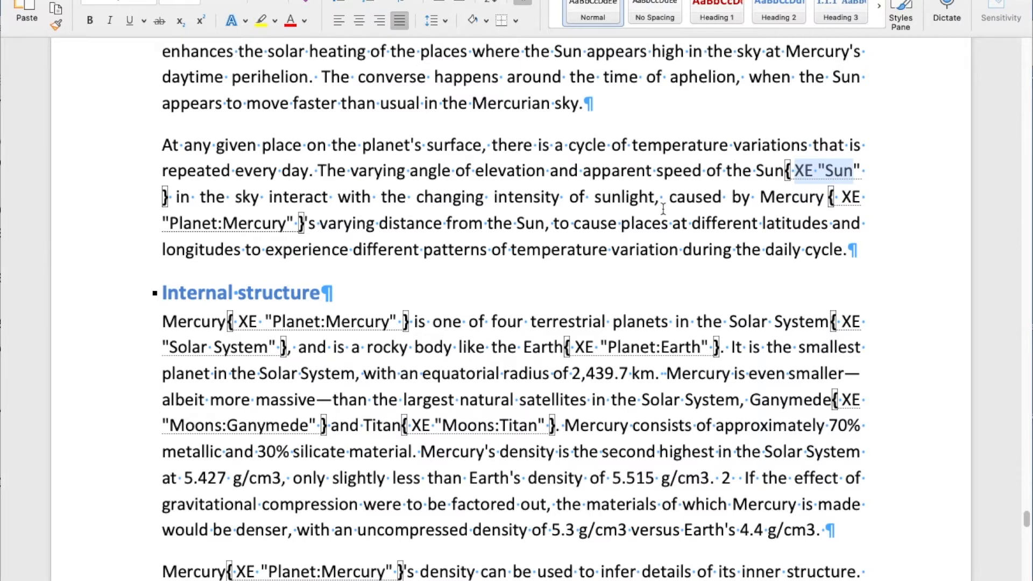
Examine the XE index field codes for Sun and Planet:Mercury around the Internal structure heading and in the neighbouring paragraphs.
left_click_drag(761, 198, 822, 197)
left_click(837, 198)
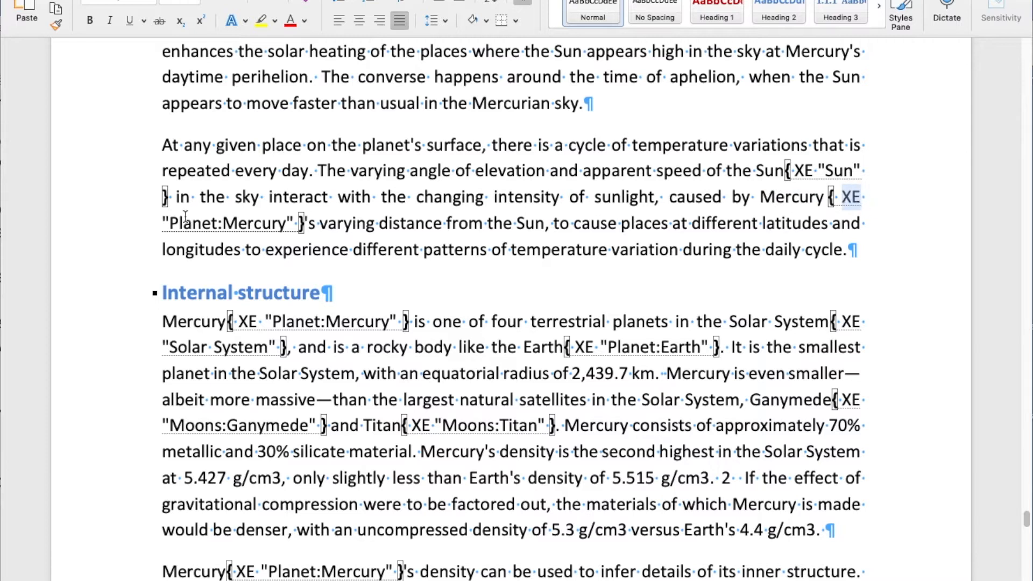
left_click_drag(171, 223, 246, 223)
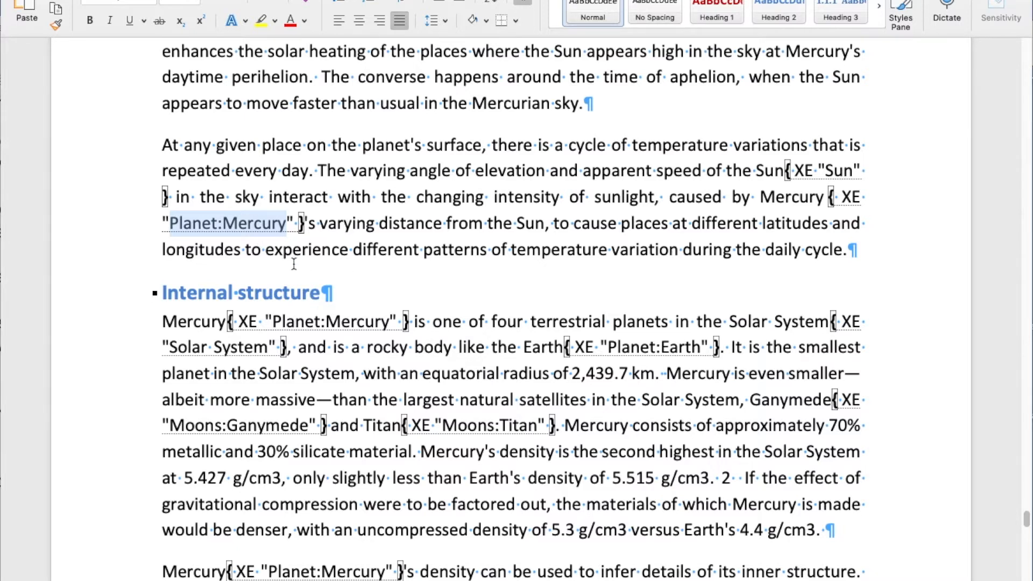
left_click_drag(240, 321, 403, 318)
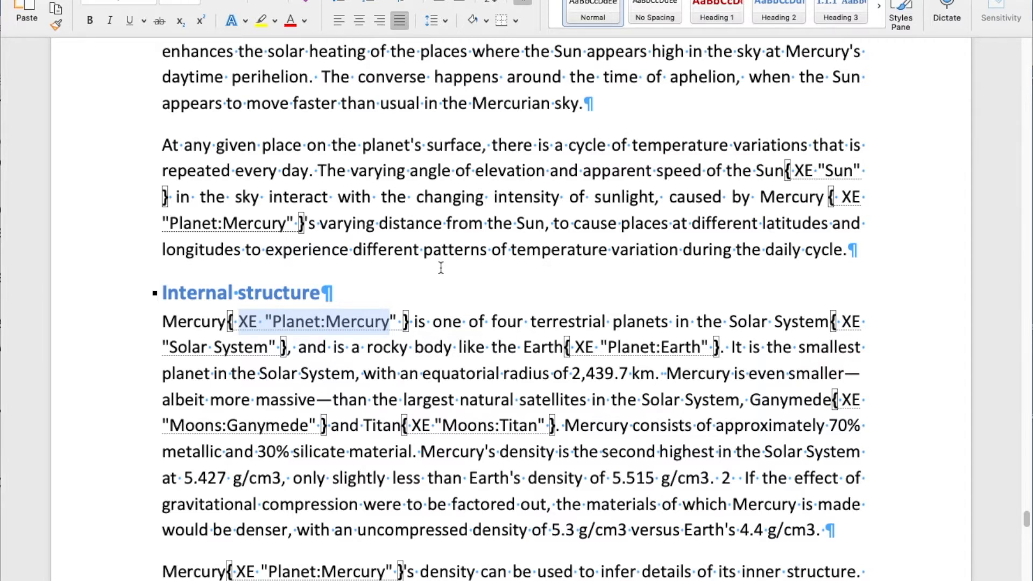
left_click(461, 231)
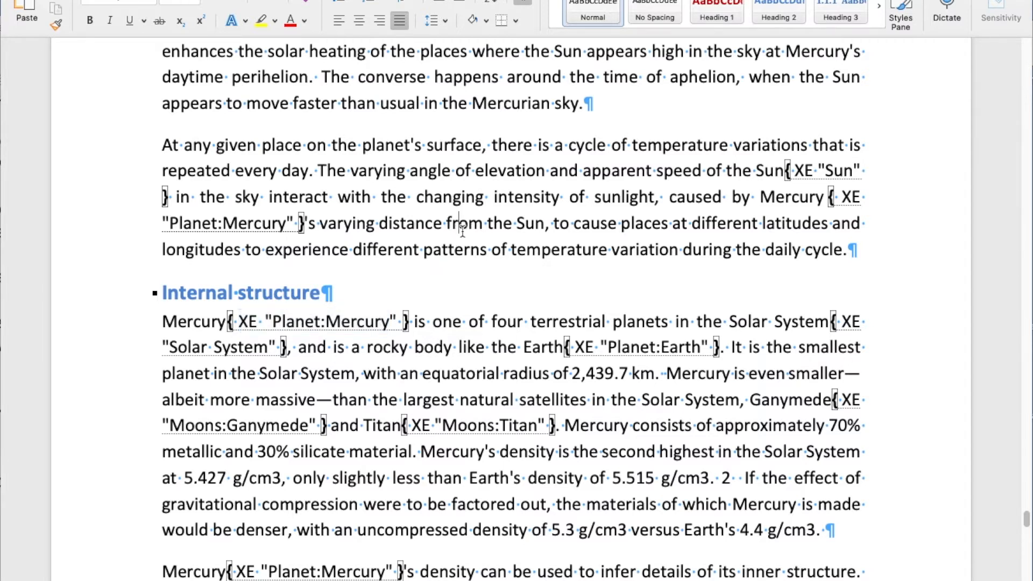
scroll(462, 232, "down", 1)
scroll(463, 231, "down", 5)
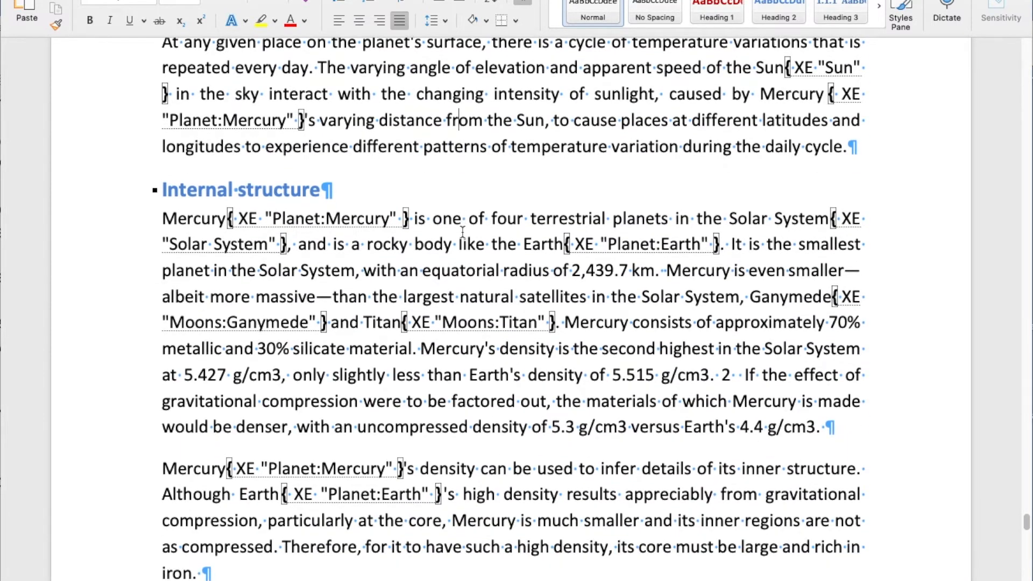
scroll(463, 231, "up", 1)
scroll(462, 231, "up", 6)
scroll(463, 231, "up", 10)
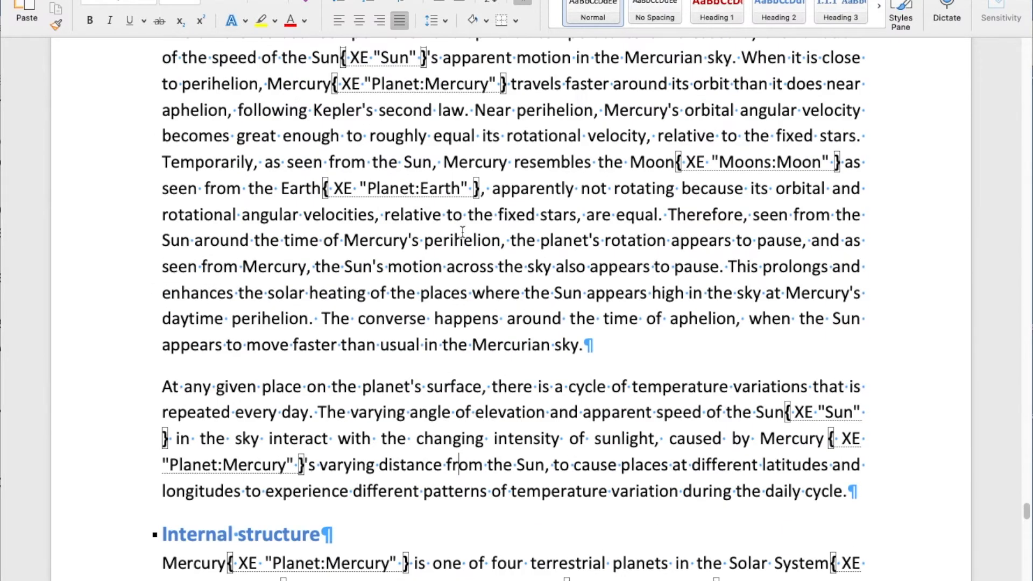
scroll(463, 232, "up", 1)
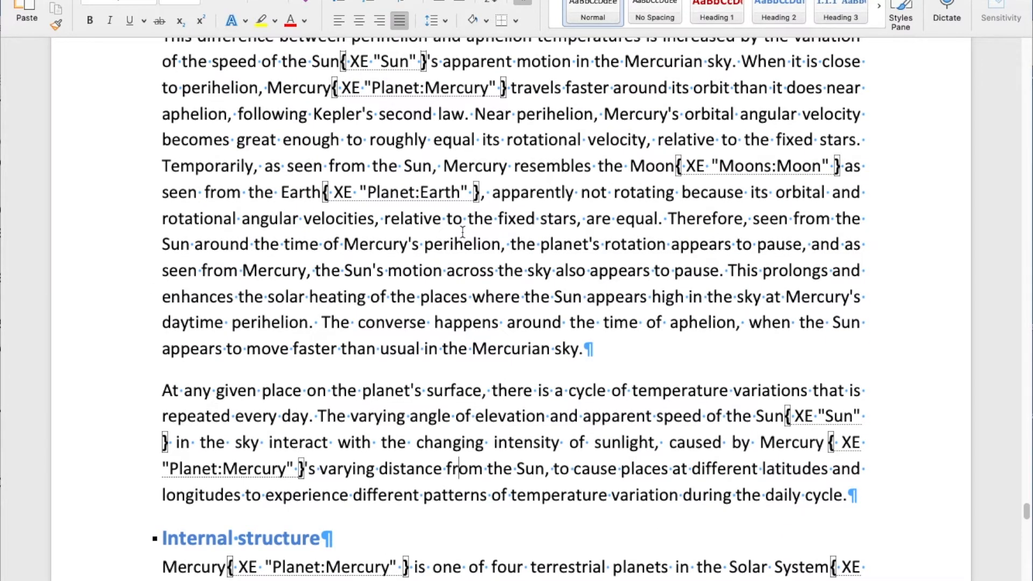
scroll(462, 232, "down", 20)
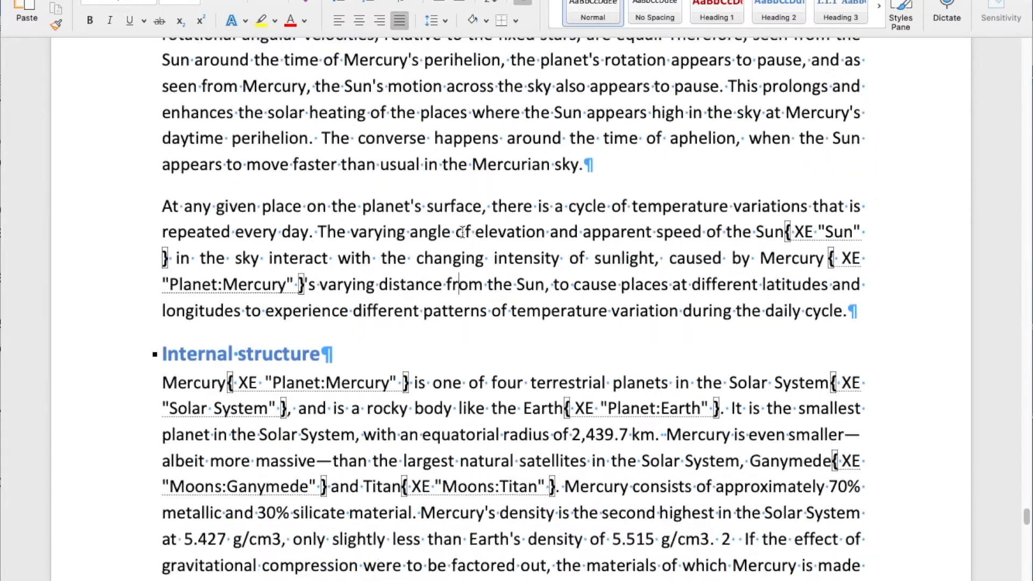
scroll(462, 232, "down", 20)
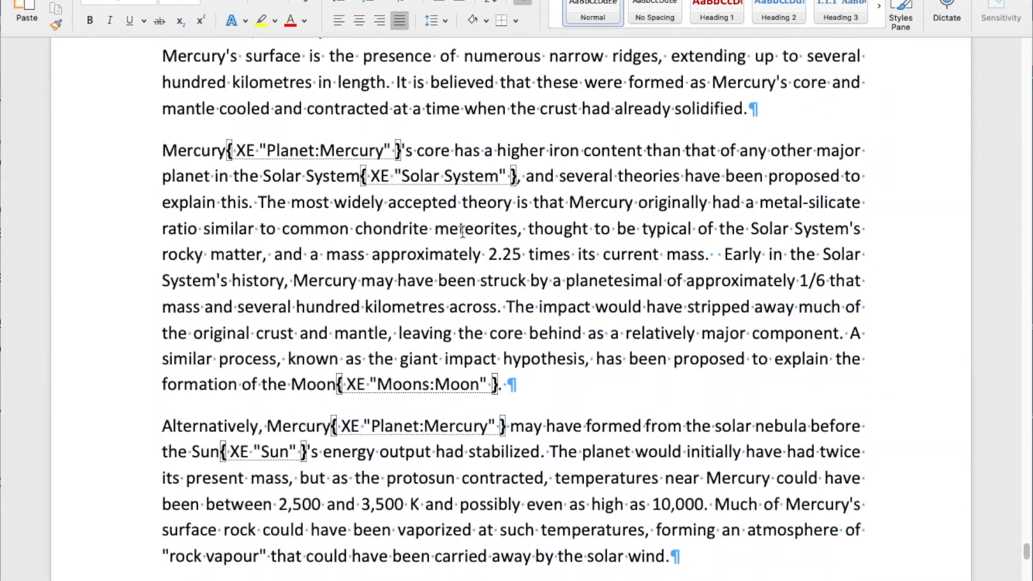
scroll(463, 233, "down", 20)
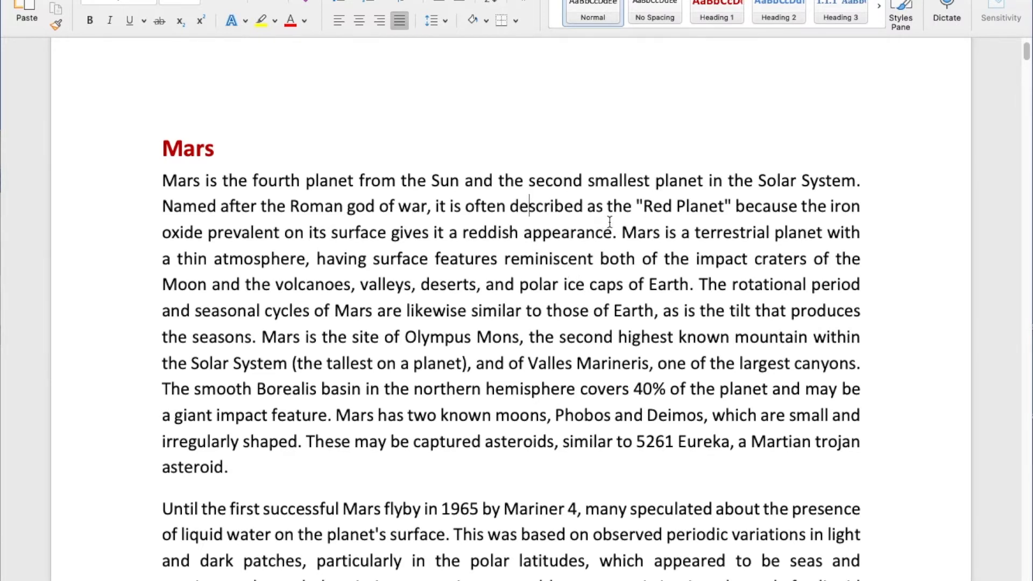
Start an index entry for the phrase "Red Planet" in the first Mars paragraph and set its subentry to Red Planet.
left_click_drag(645, 201, 692, 202)
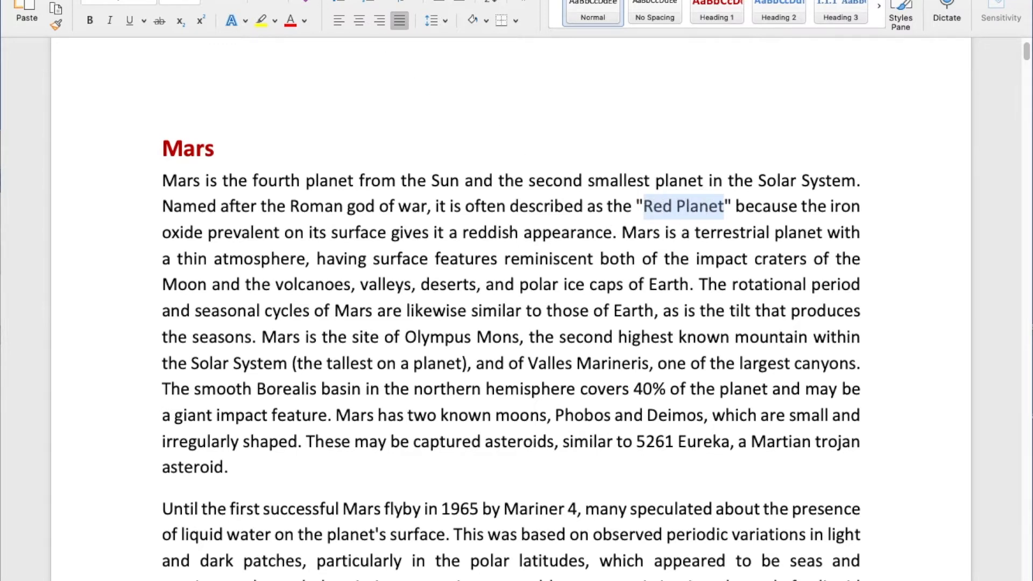
left_click(247, 1)
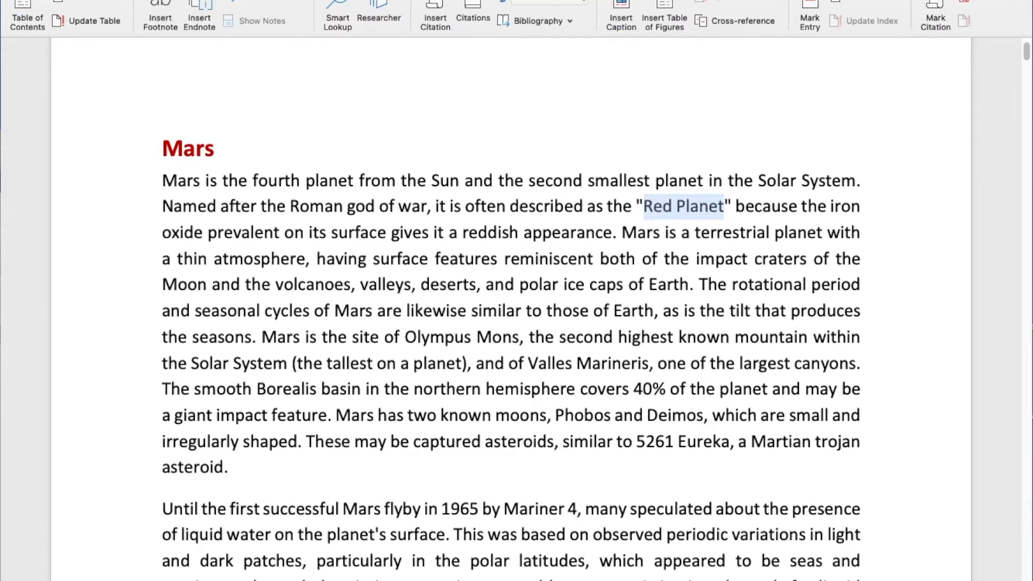
left_click(810, 7)
key("super+c")
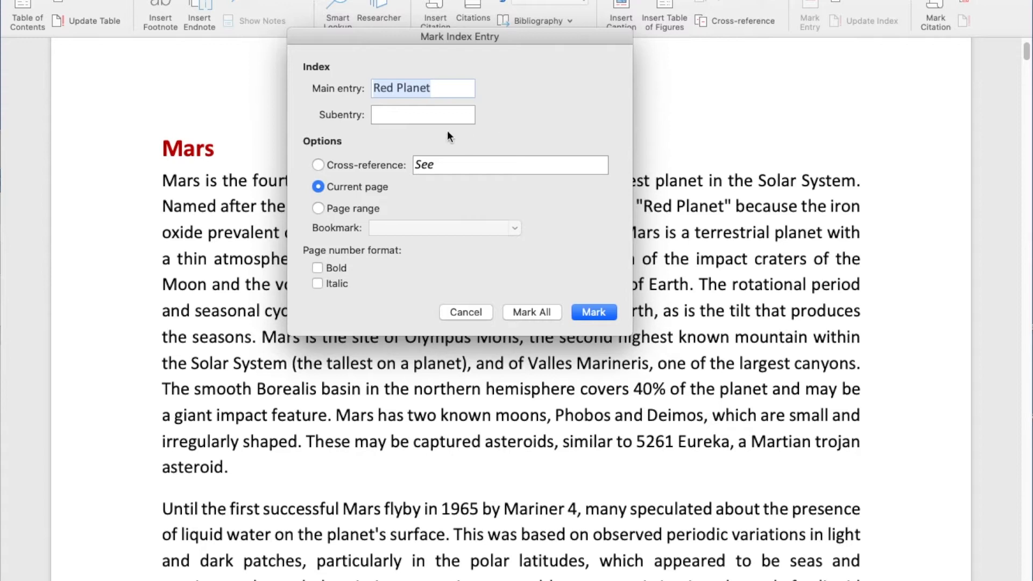
left_click(413, 111)
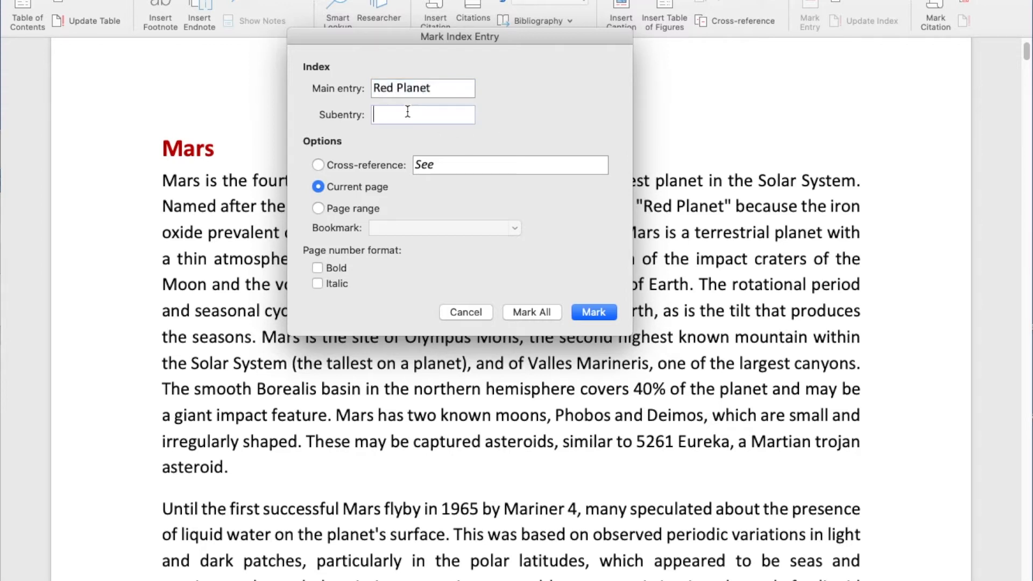
key("super+v")
Shorten the main index entry to Planet and mark only this occurrence for the current page.
triple_click(400, 87)
left_click(399, 87)
key("BackSpace")
key("BackSpace")
key("BackSpace")
key("BackSpace")
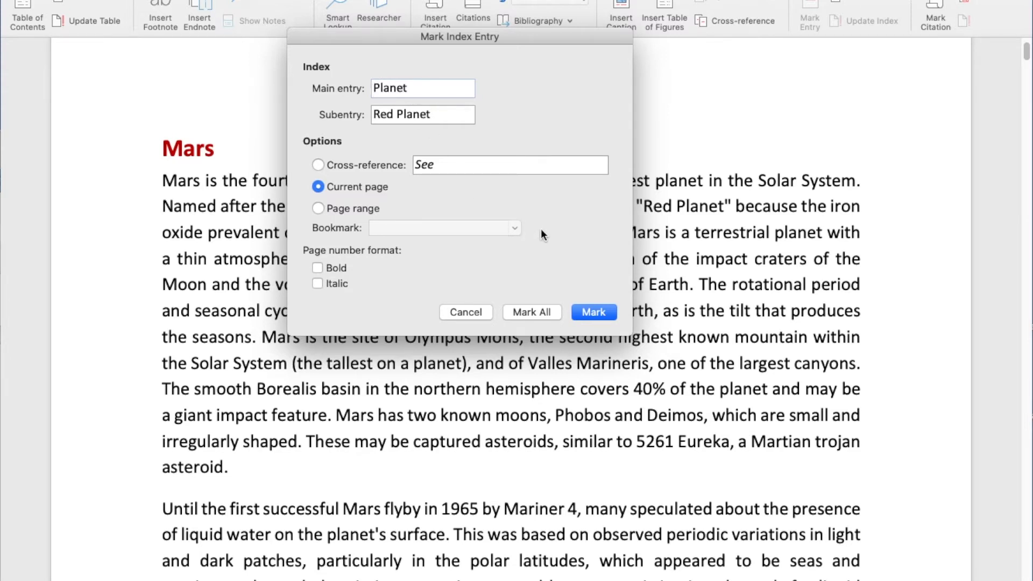
left_click(583, 309)
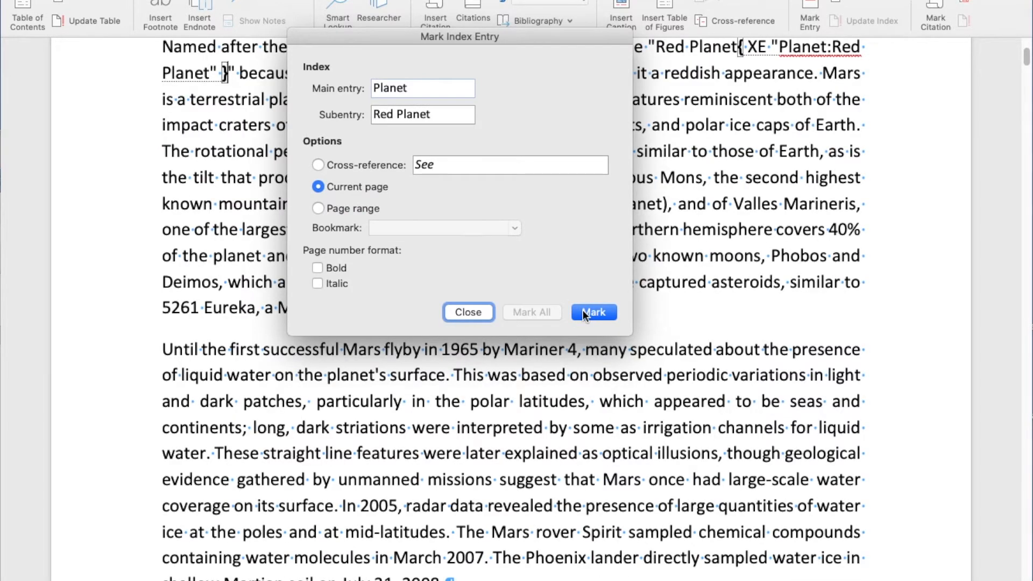
scroll(755, 257, "up", 3)
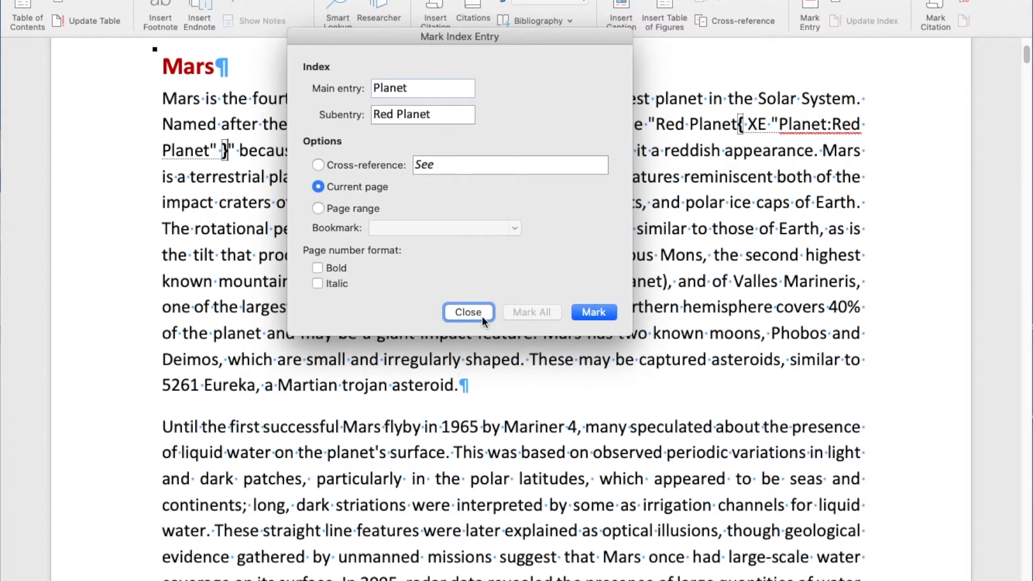
left_click(467, 312)
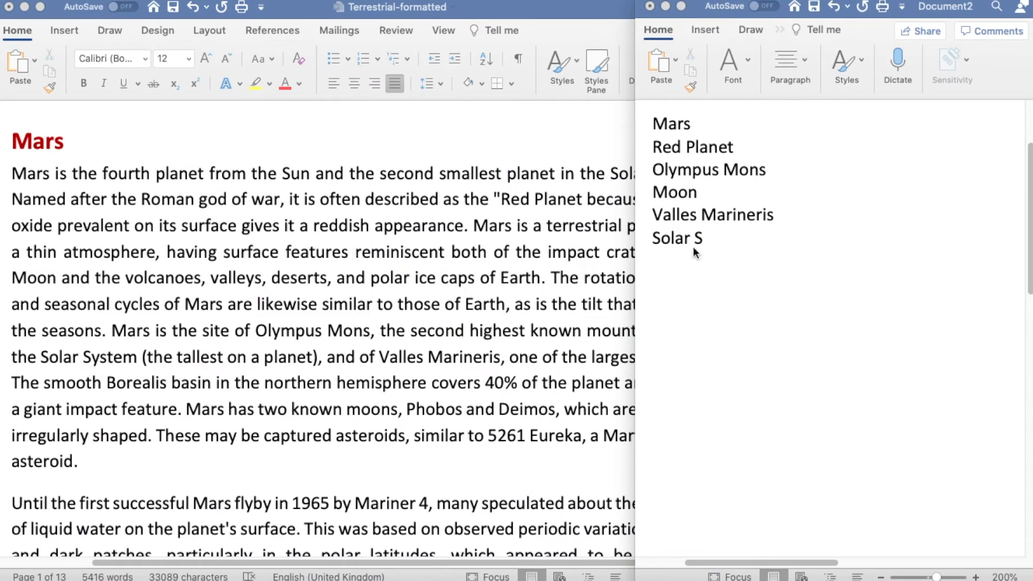
Complete the unfinished list term in Document2 as Solar System and add Borealis and Phobos on separate lines.
left_click(730, 240)
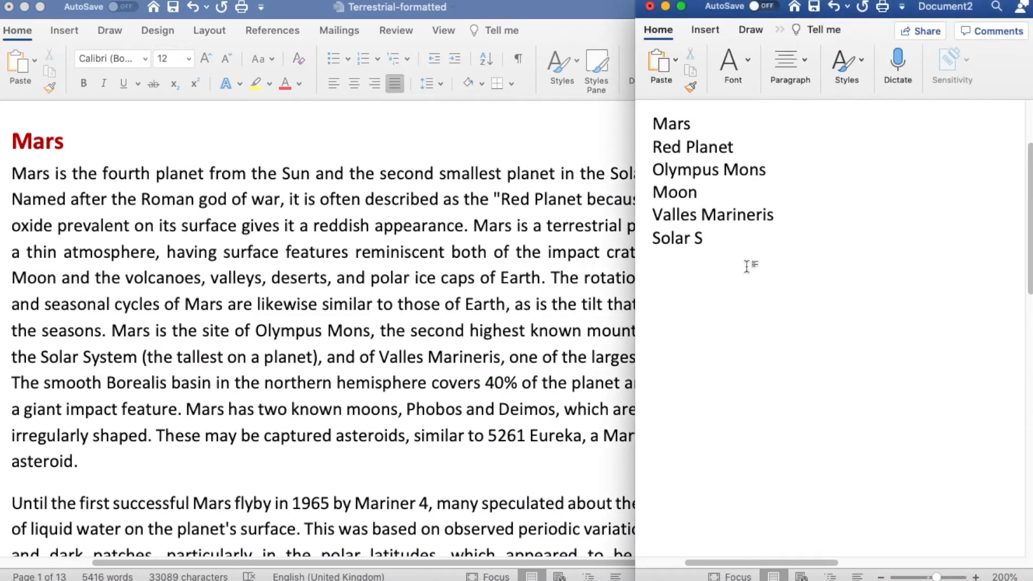
type("ystem")
key("Return")
type("Bo")
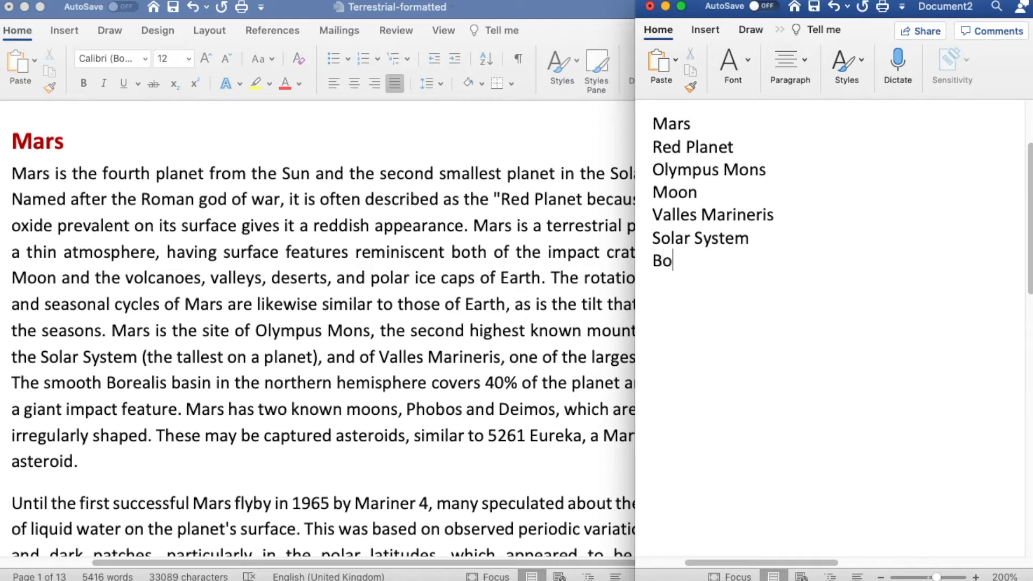
type("re")
type("alis ")
type("Ph")
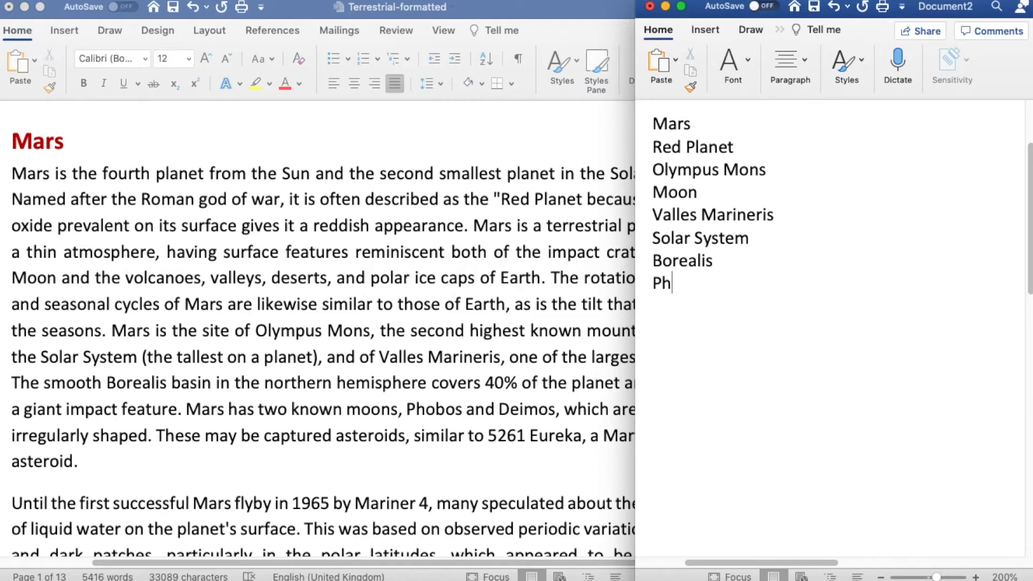
type("obos")
key("Return")
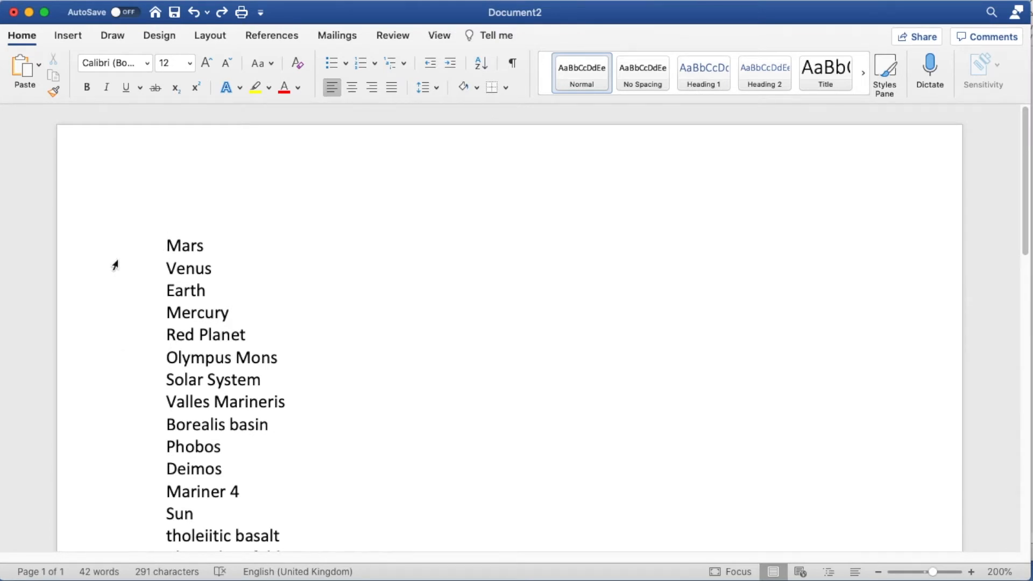
Convert the entire list of index terms to a one-column table, separating text at paragraphs with automatic column width.
left_click(121, 386)
triple_click(120, 386)
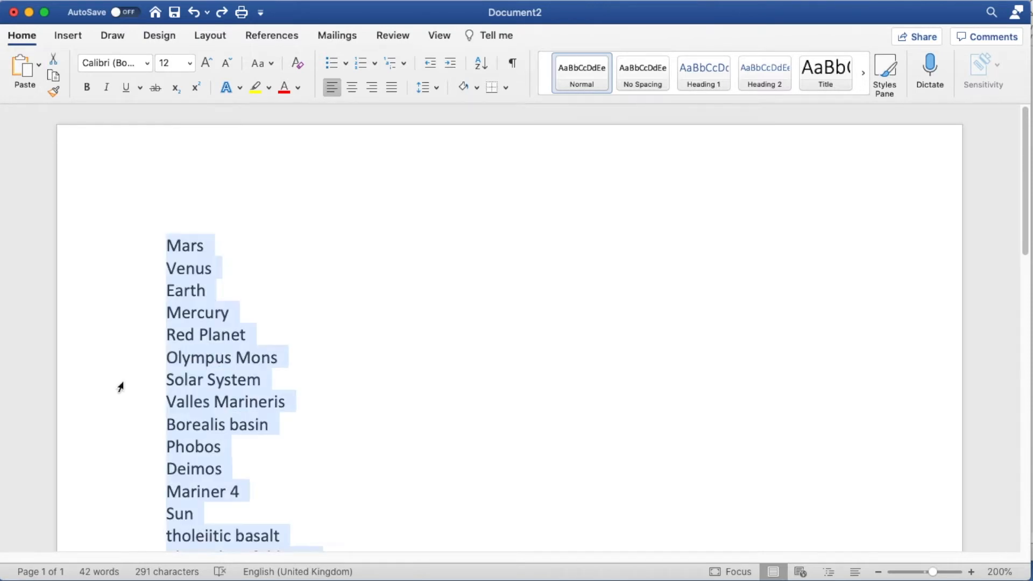
left_click(72, 37)
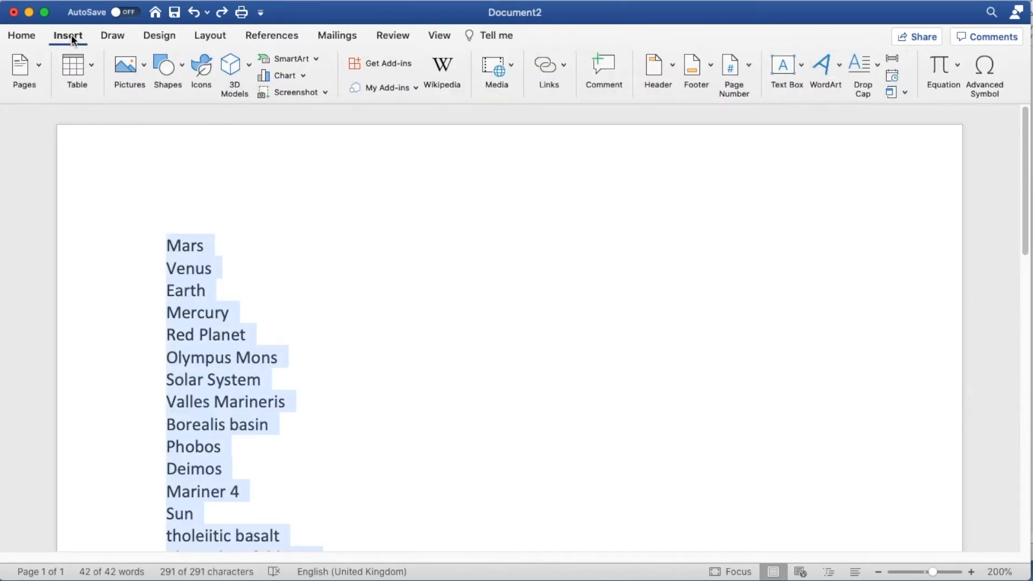
left_click(91, 71)
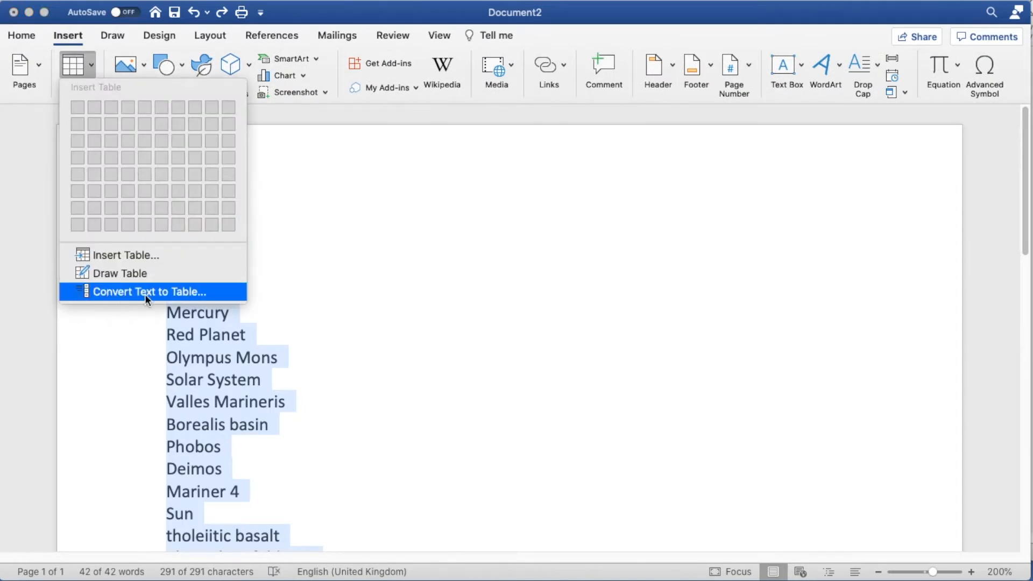
left_click(215, 293)
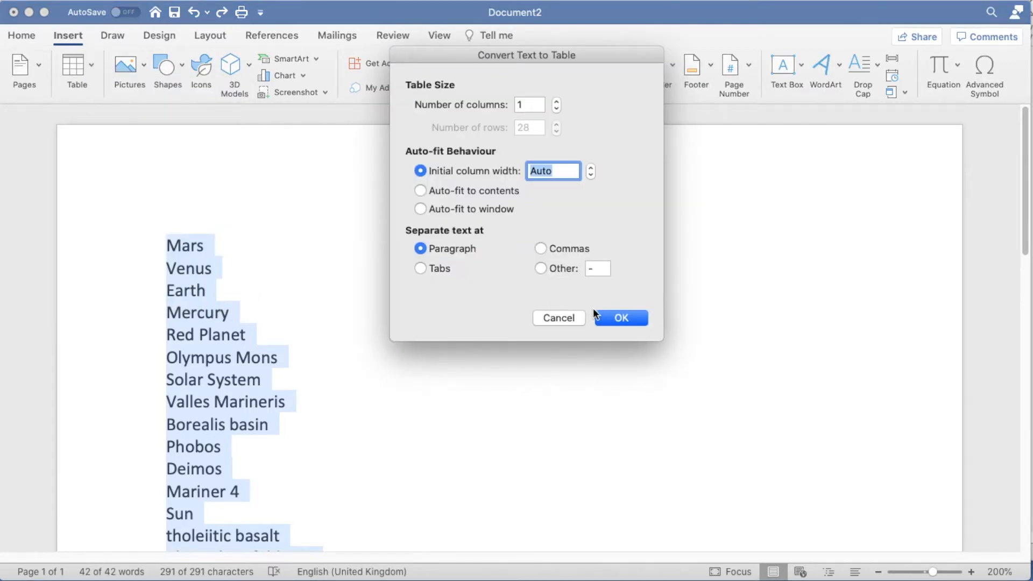
left_click(606, 318)
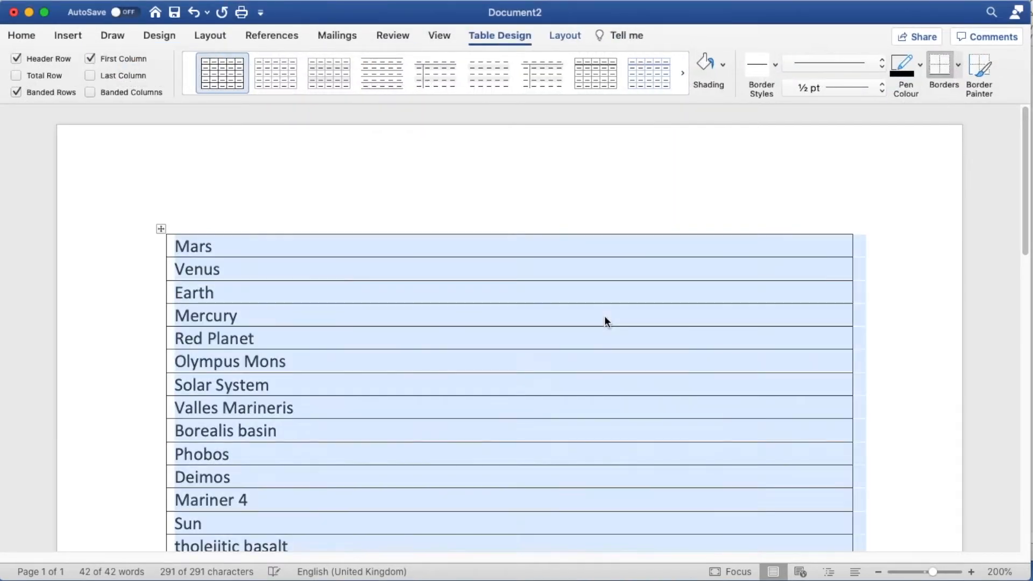
Insert an empty column to the right of the index terms column.
left_click(550, 225)
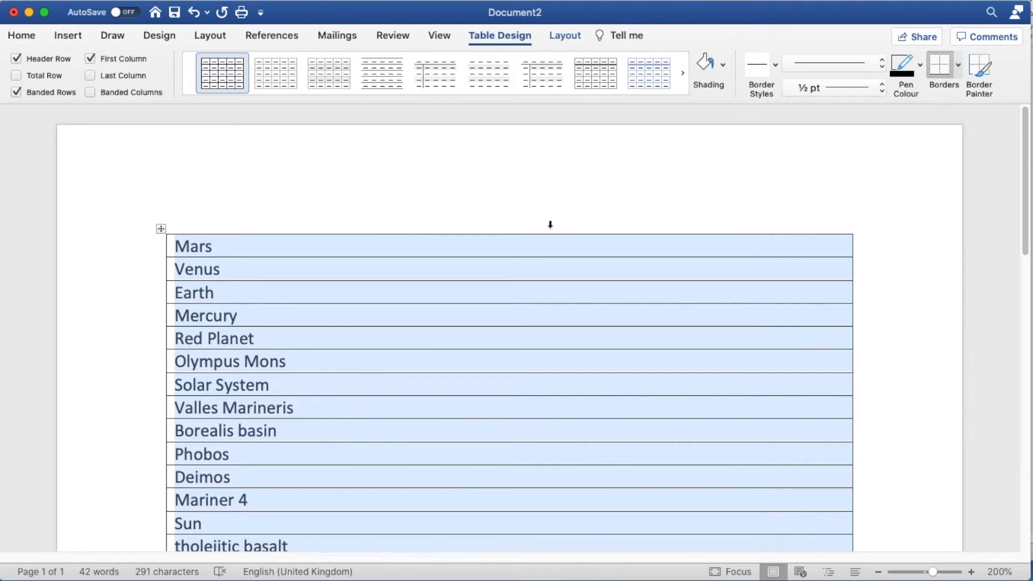
left_click(564, 36)
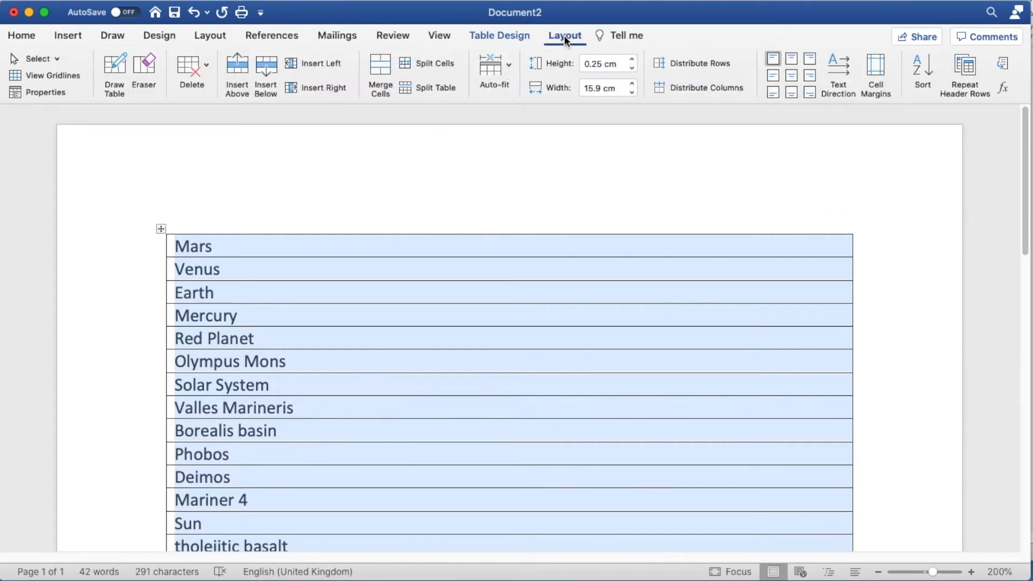
left_click(312, 87)
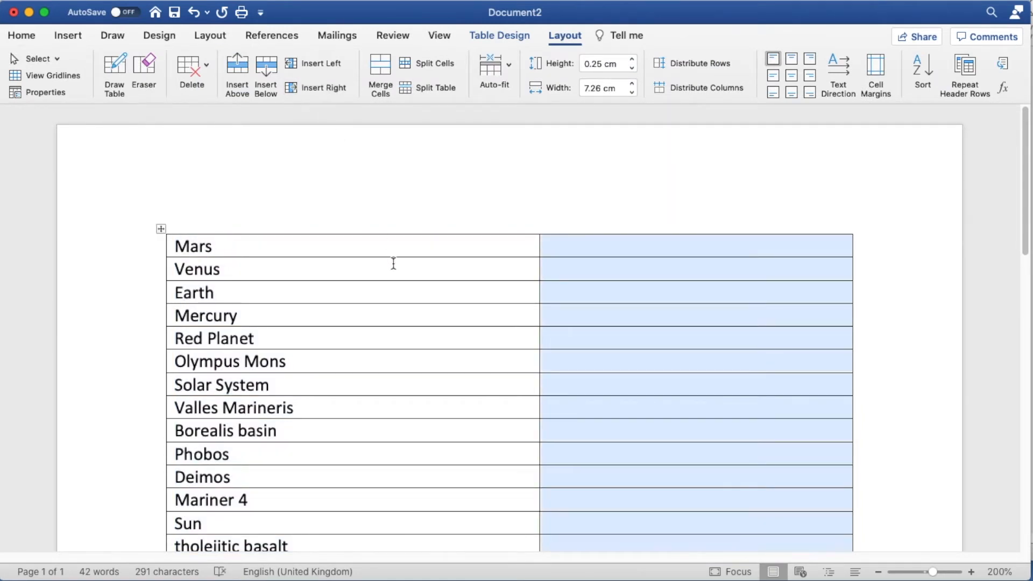
Copy the whole first column of index terms and paste it at the top cell of the empty second column.
left_click(380, 252)
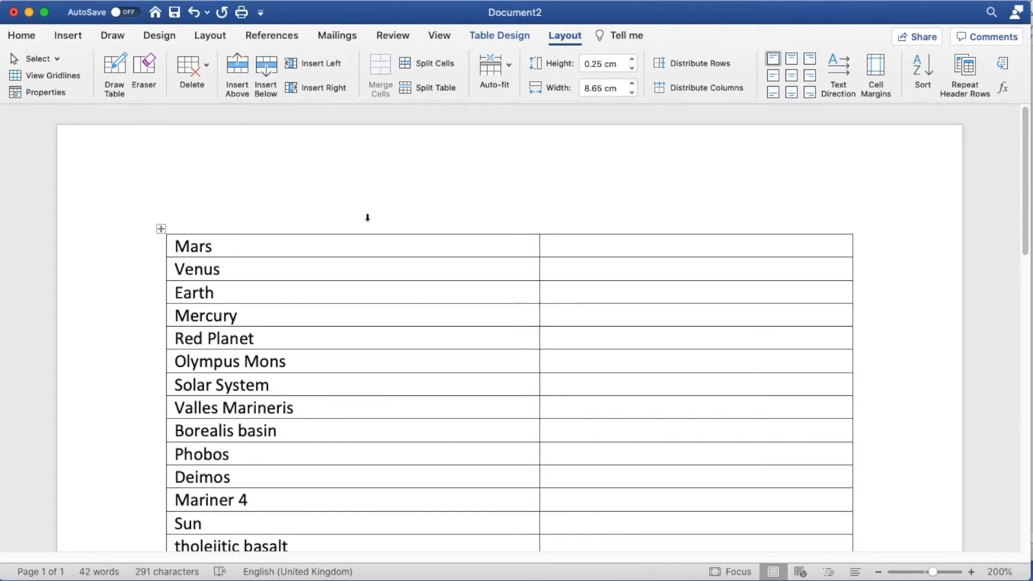
left_click(364, 220)
right_click(348, 255)
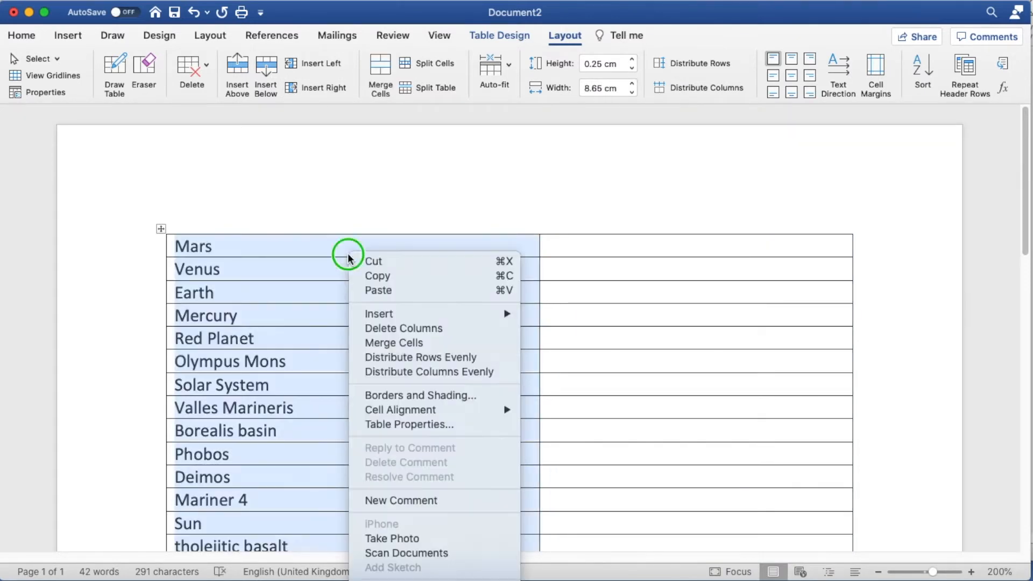
left_click(357, 275)
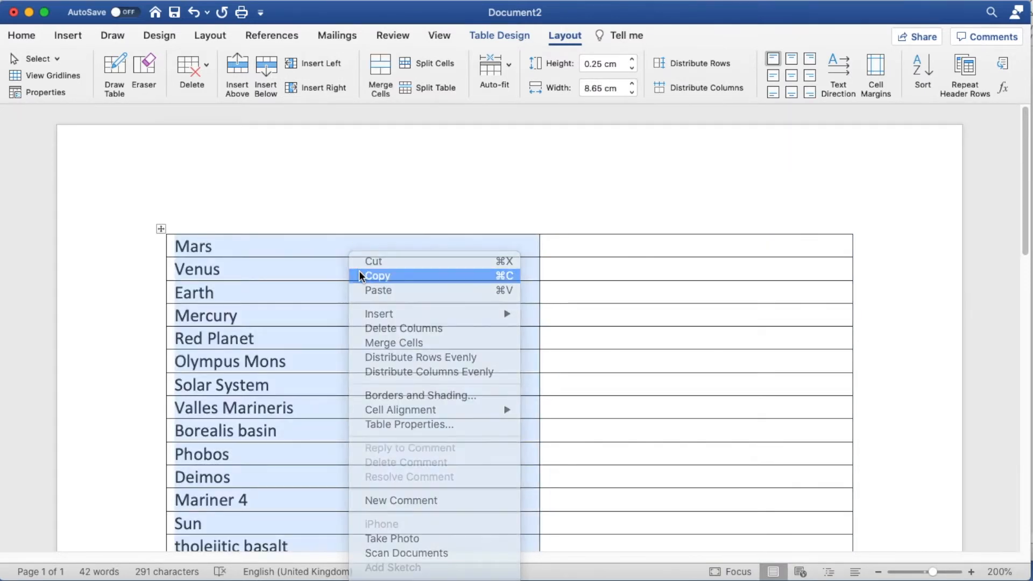
left_click(549, 243)
right_click(551, 244)
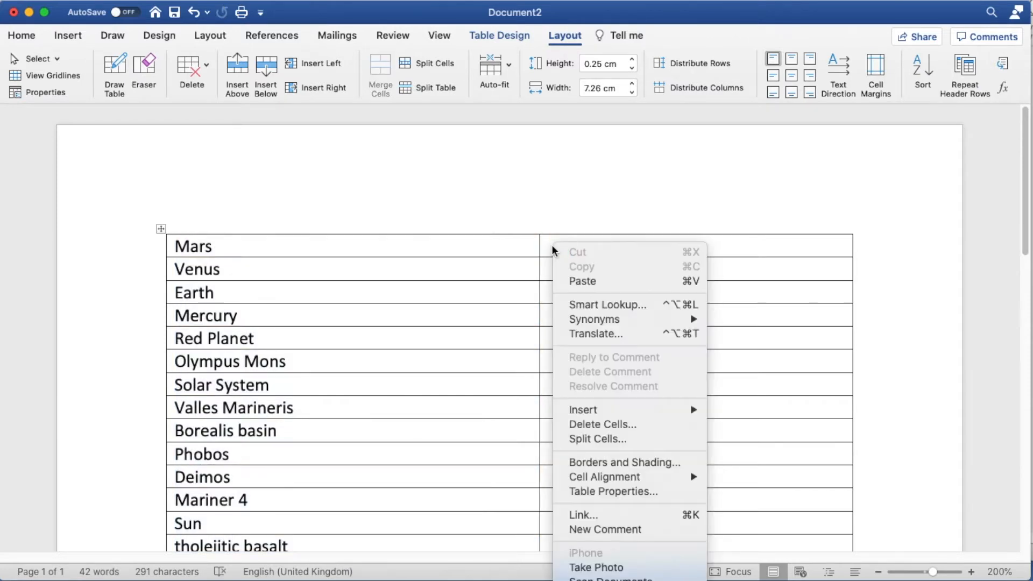
left_click(581, 281)
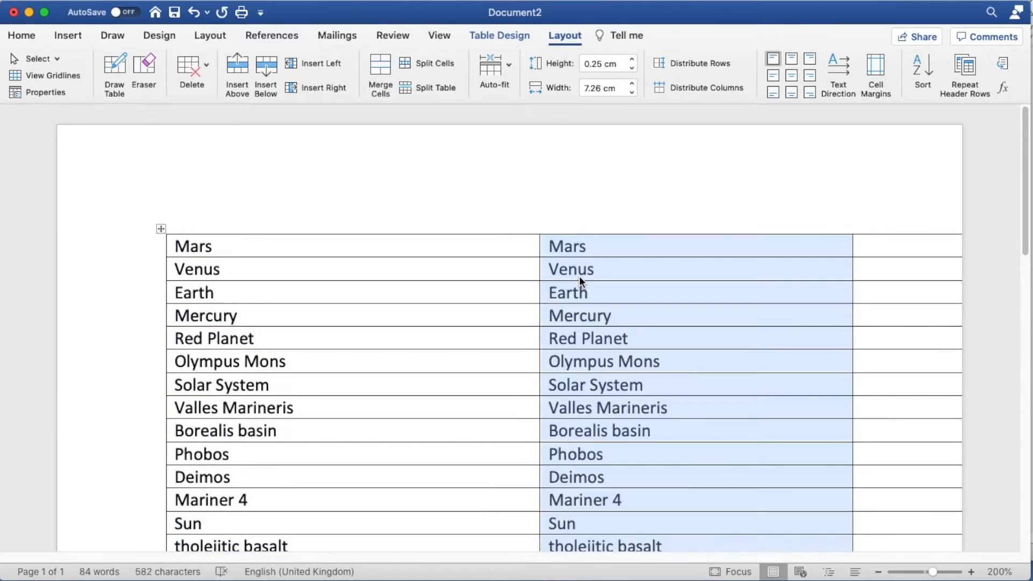
Delete the surplus empty third column from the index terms table.
left_click(918, 222)
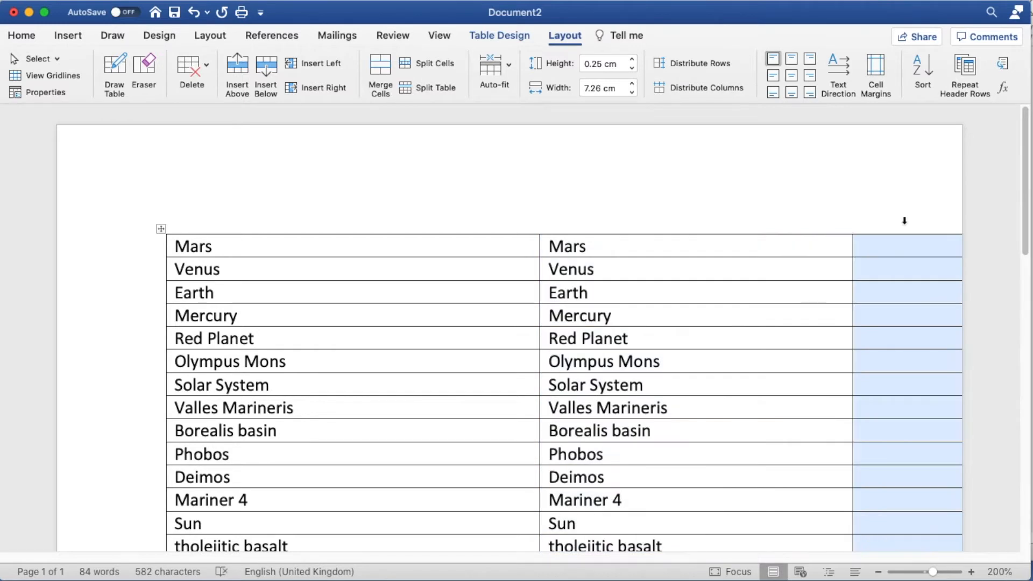
left_click(191, 68)
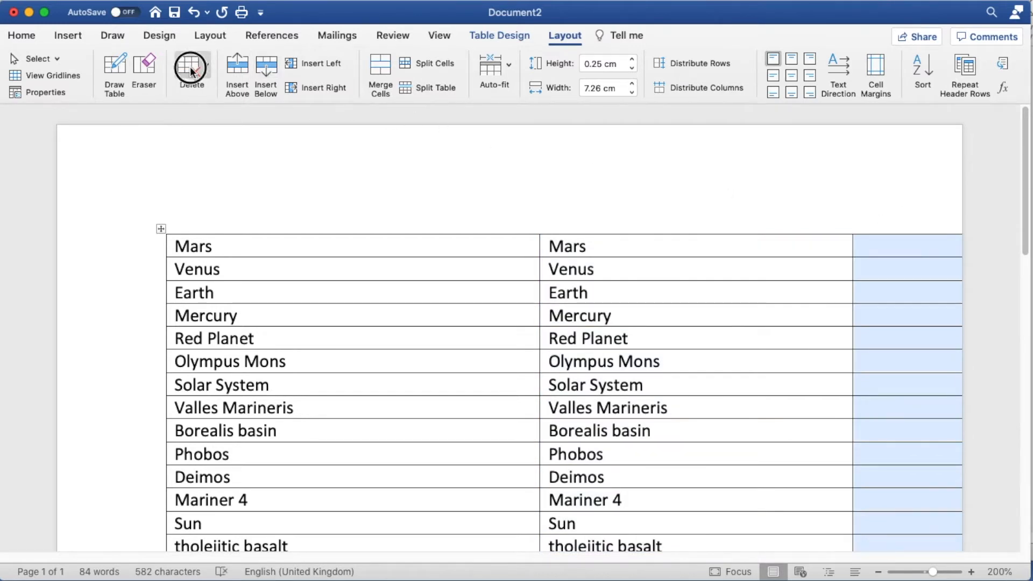
left_click(203, 107)
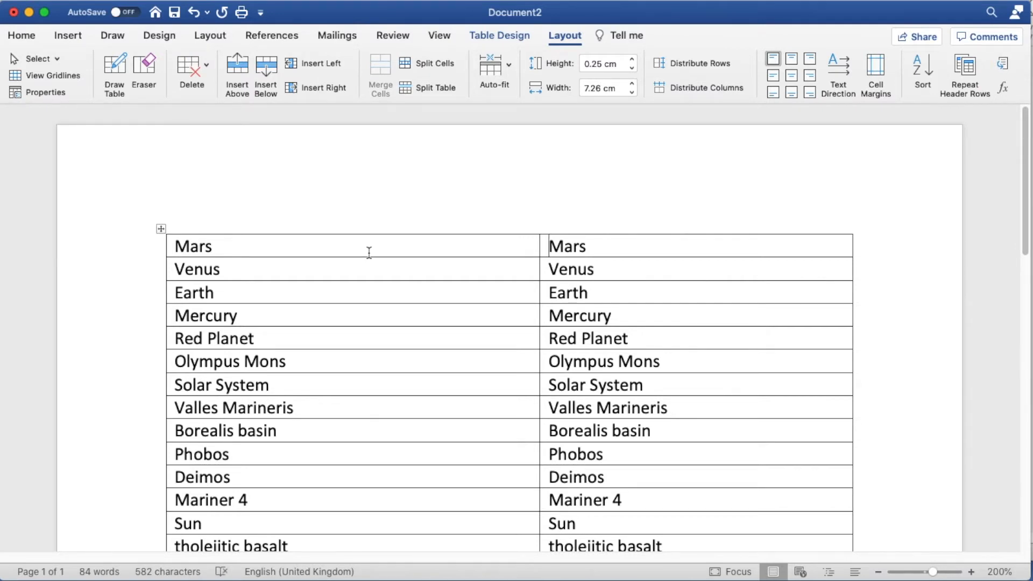
Add the main-entry prefix "Planet:" before Mars in the second column of the table.
left_click(378, 219)
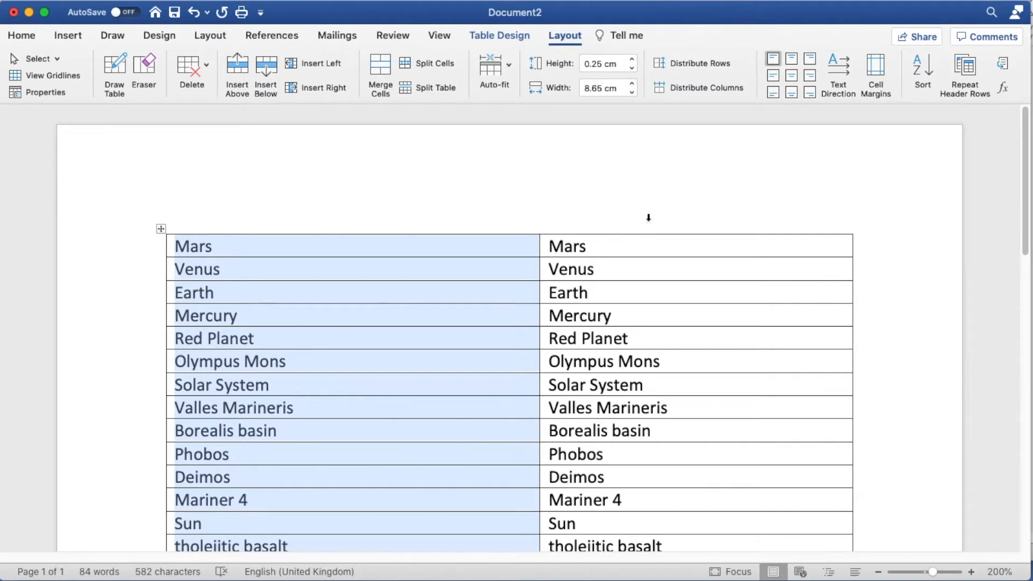
left_click(649, 217)
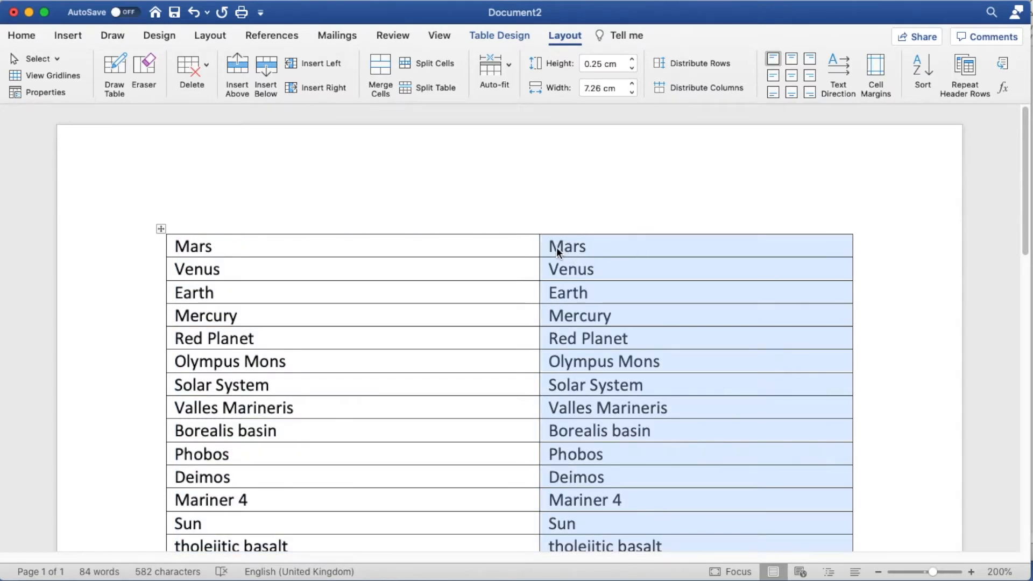
left_click(556, 247)
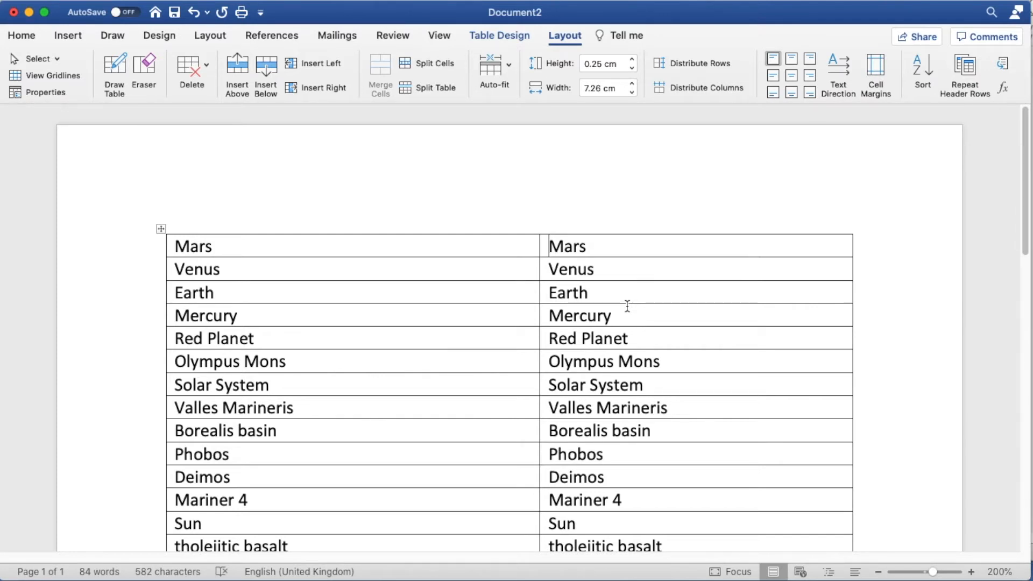
type("pl")
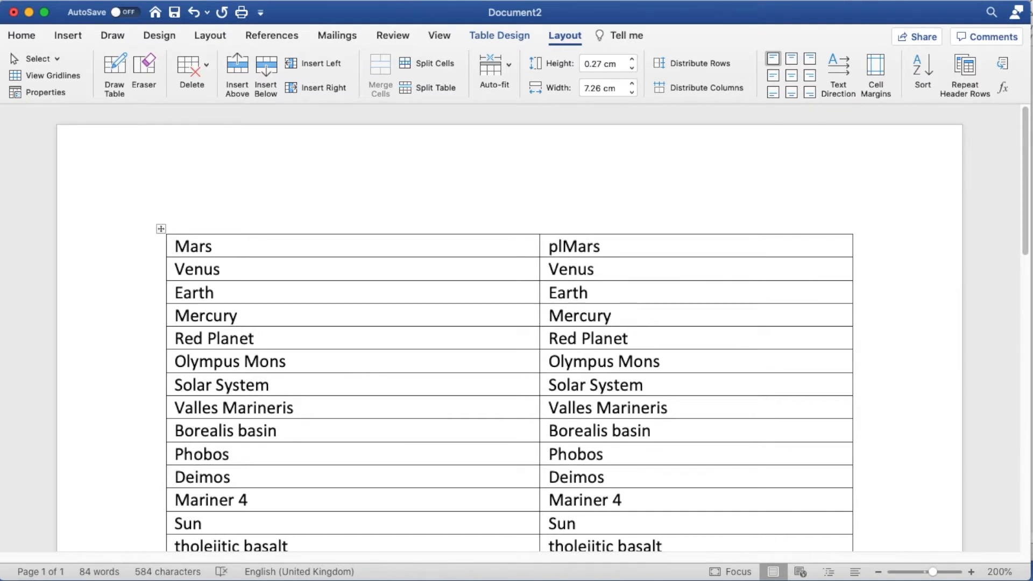
type("anet:")
key("BackSpace")
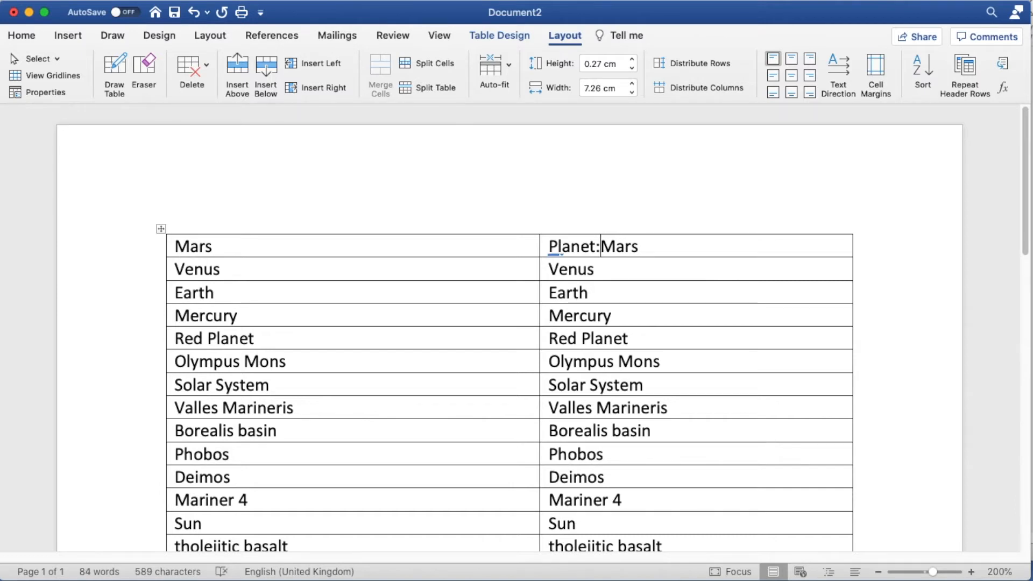
Prefix the Venus and Earth entries in the second column with "Planet:".
left_click(550, 269)
type("planet:")
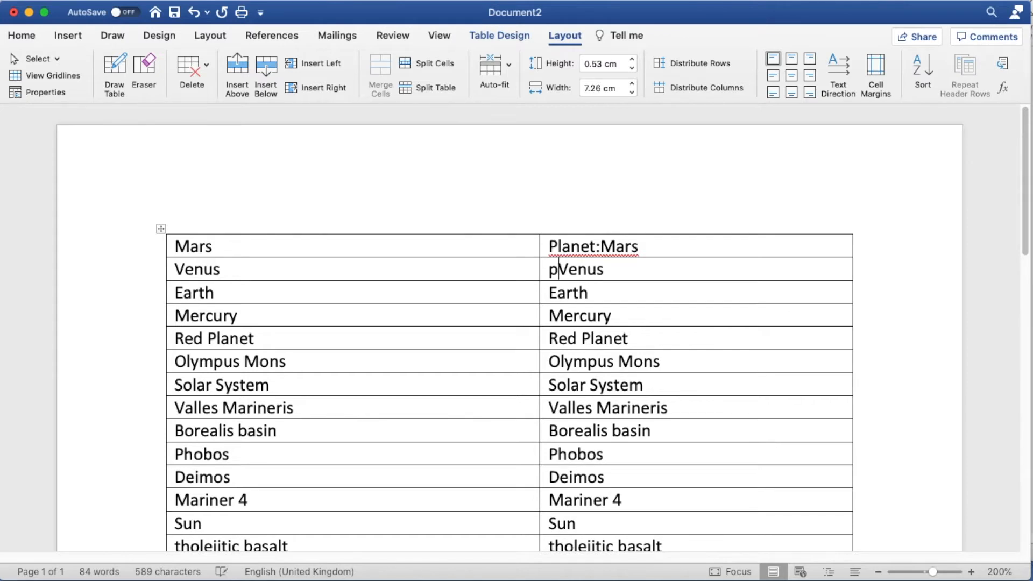
key("BackSpace")
left_click(550, 292)
type("planet:")
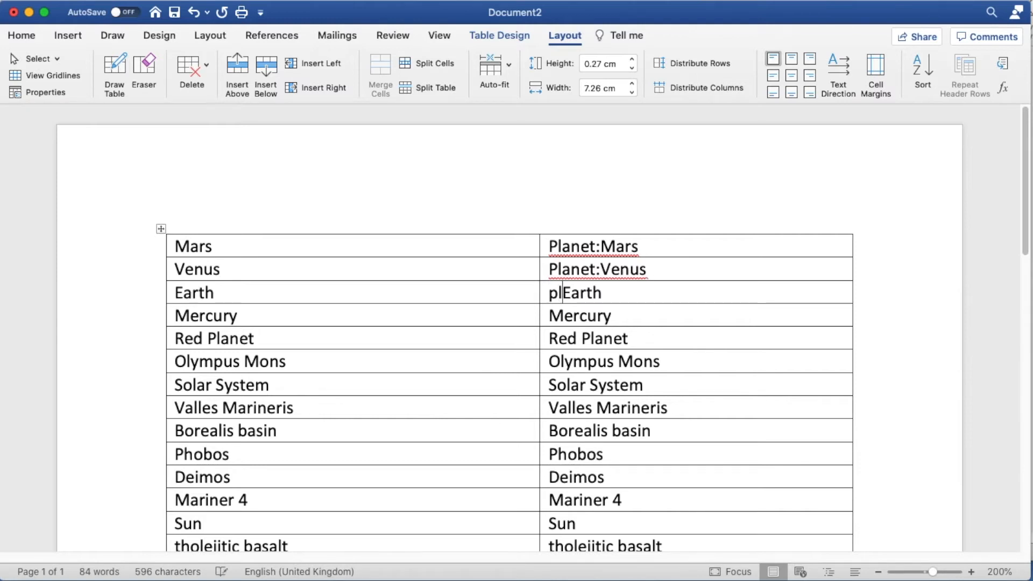
key("BackSpace")
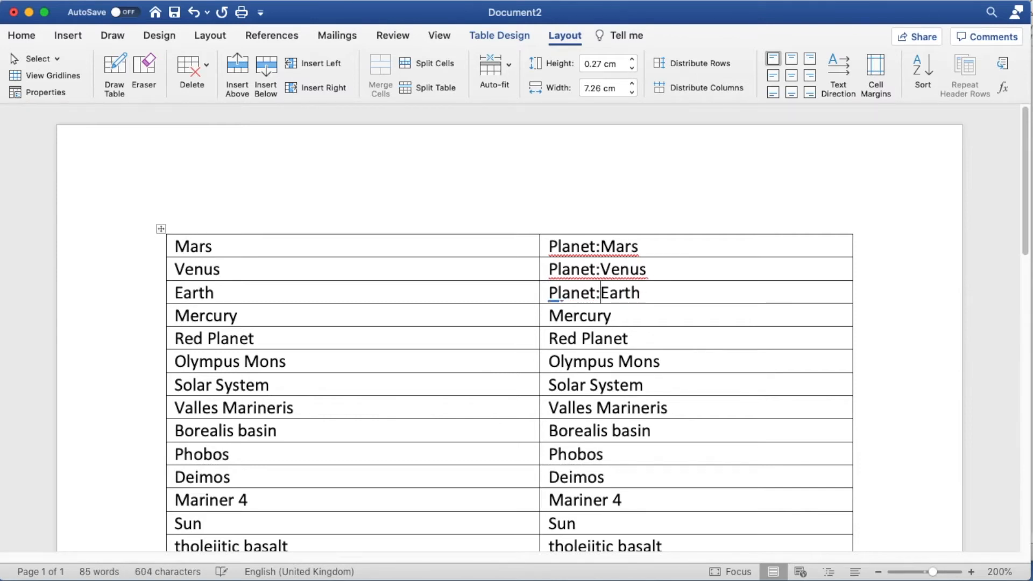
left_click(559, 308)
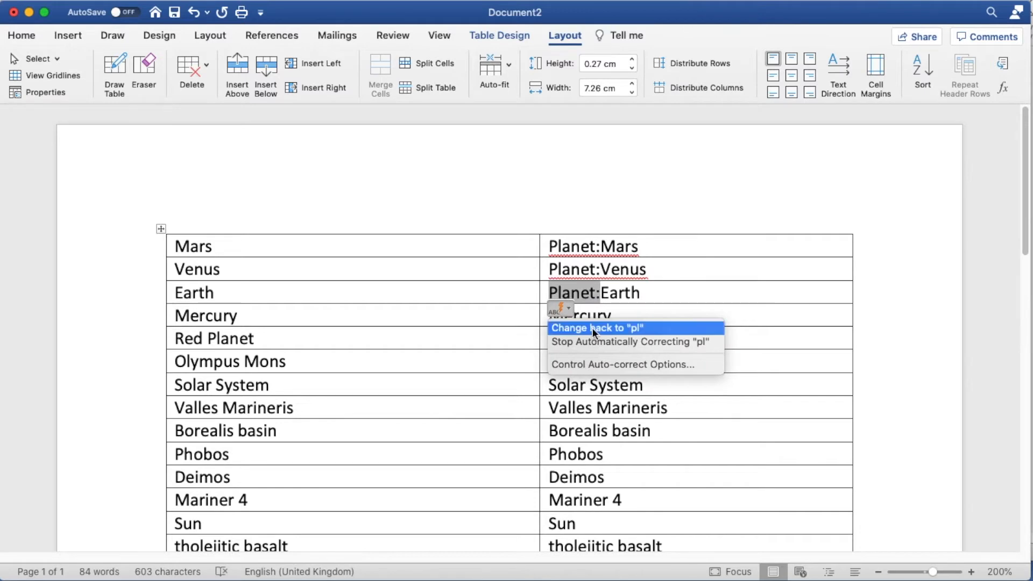
key("Escape")
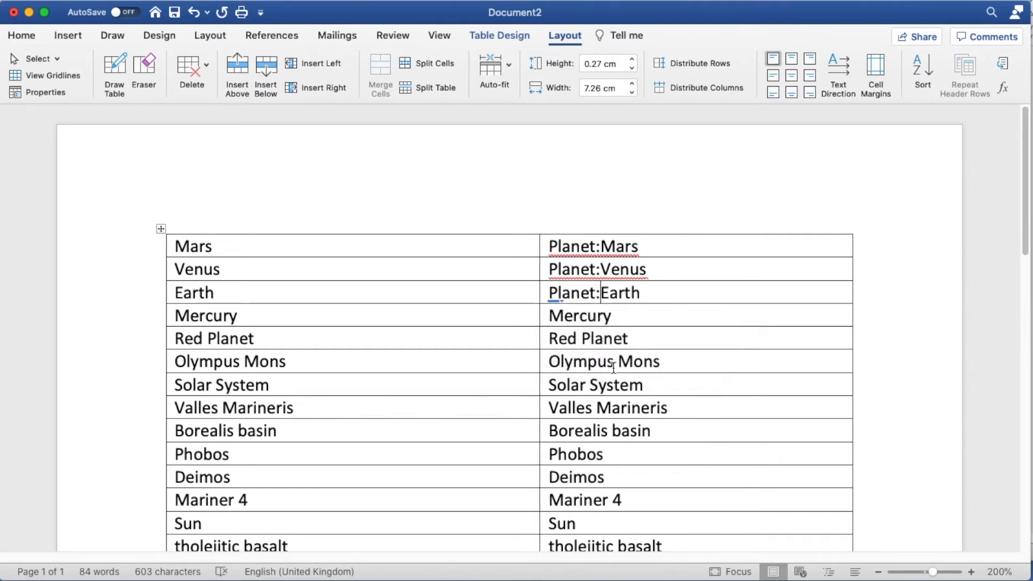
Prefix Mercury in the second column with "Planet:" and place the cursor before Red Planet in the row below.
left_click(549, 316)
type("pl")
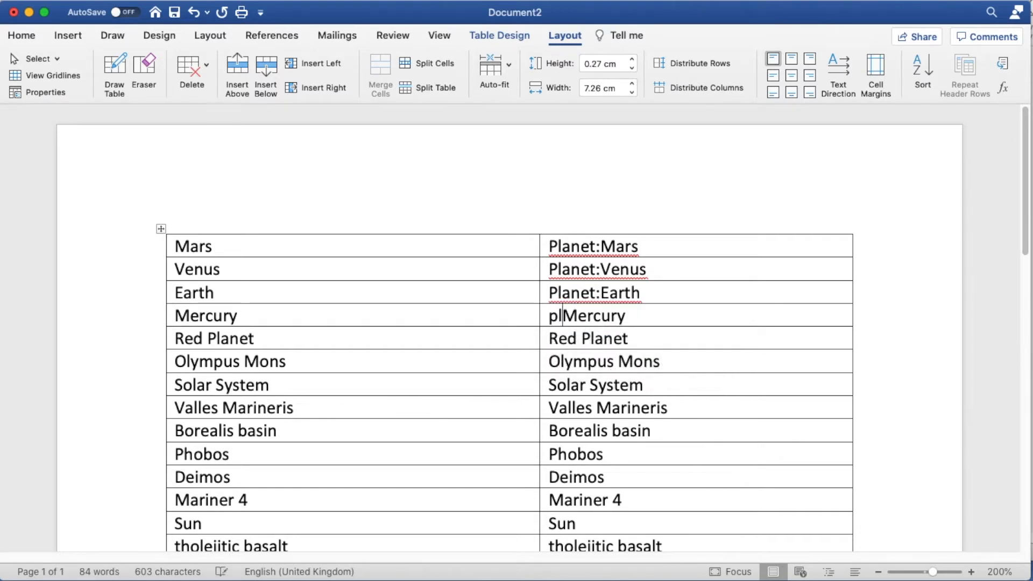
key("BackSpace")
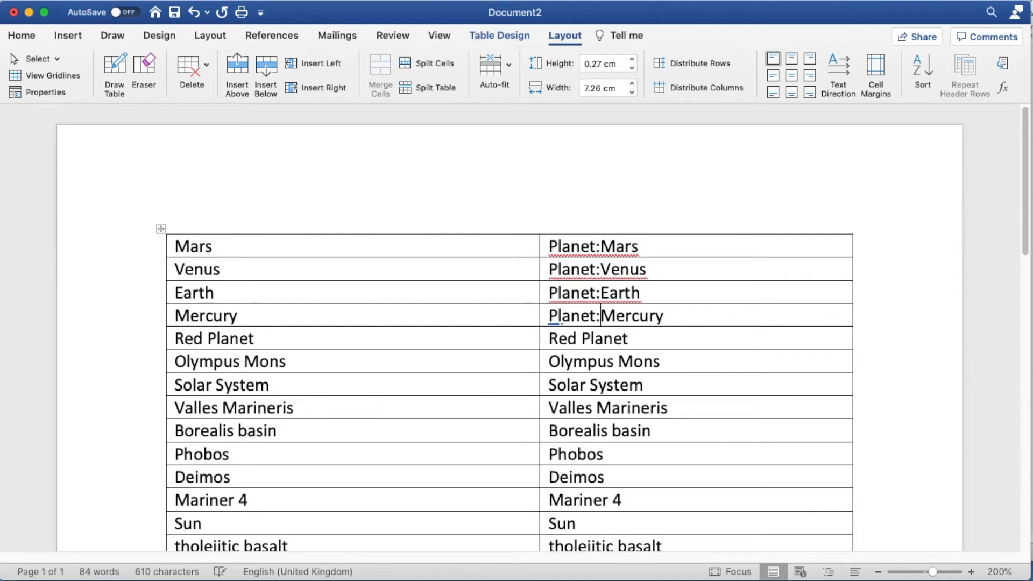
left_click(550, 338)
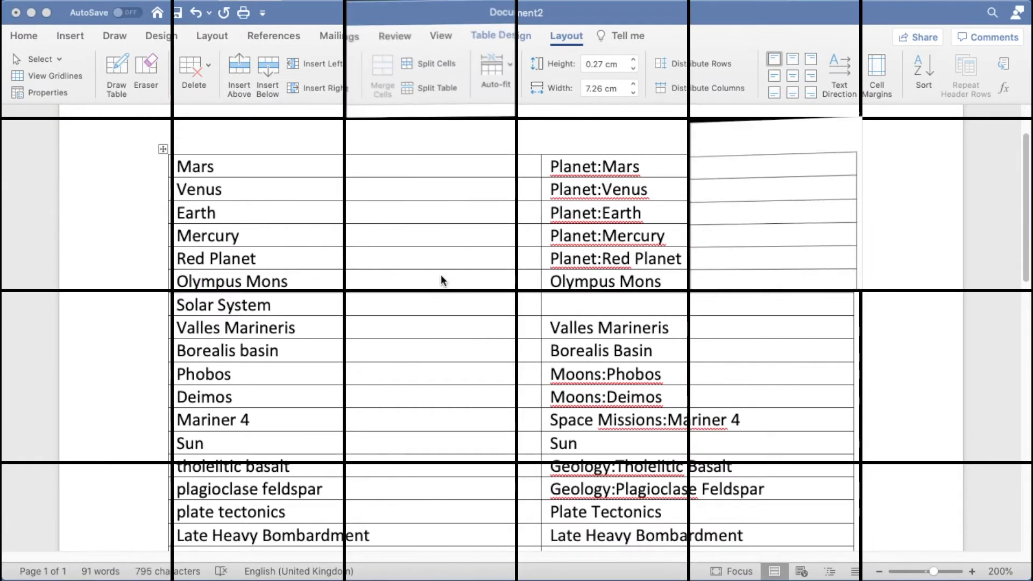
Review both columns of the completed table, checking the Solar System and Borealis Basin rows and the prefixed entries down to Mars Global Surveyor.
left_click(400, 194)
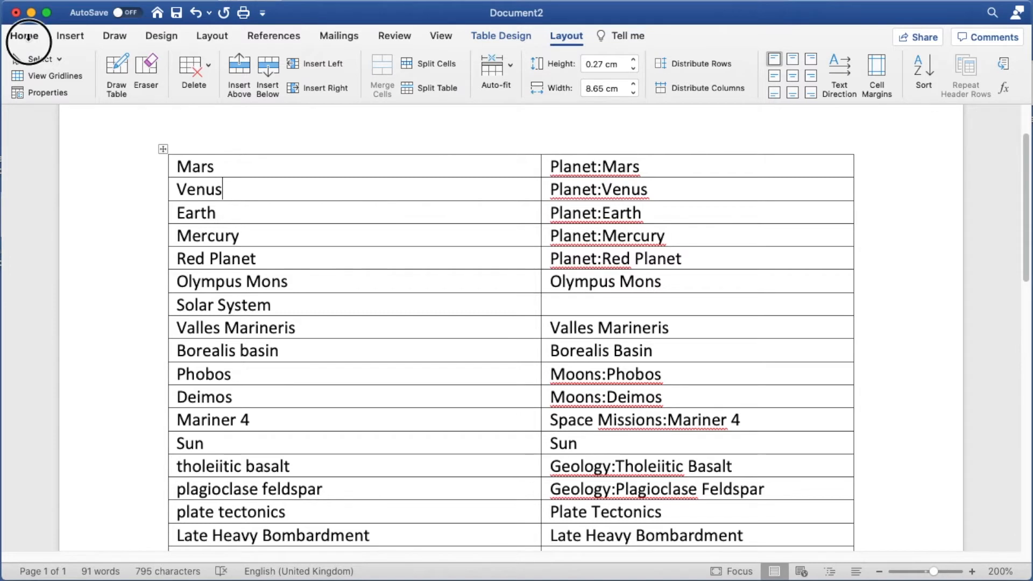
left_click(28, 42)
left_click(574, 307)
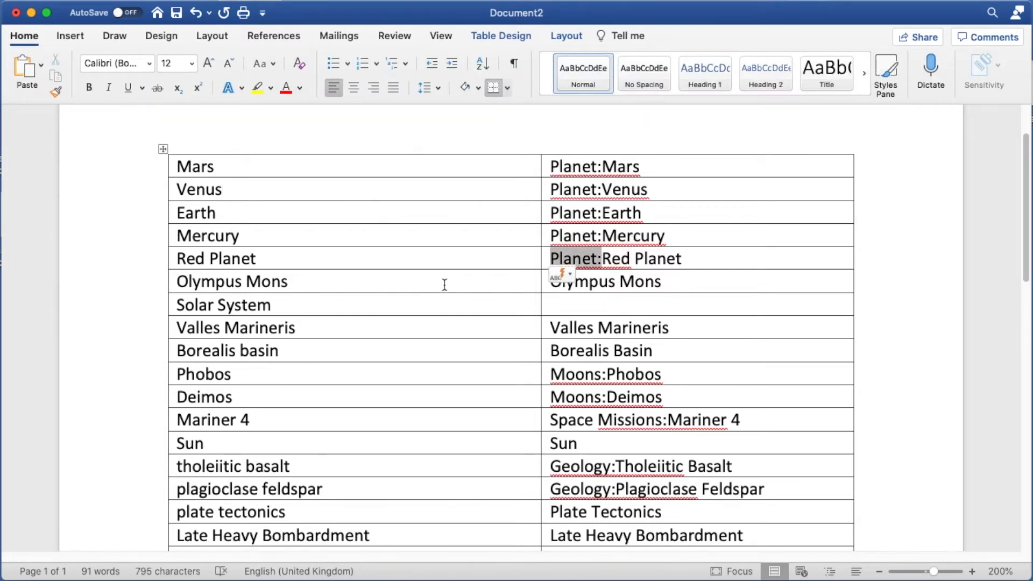
left_click(417, 304)
left_click(314, 305)
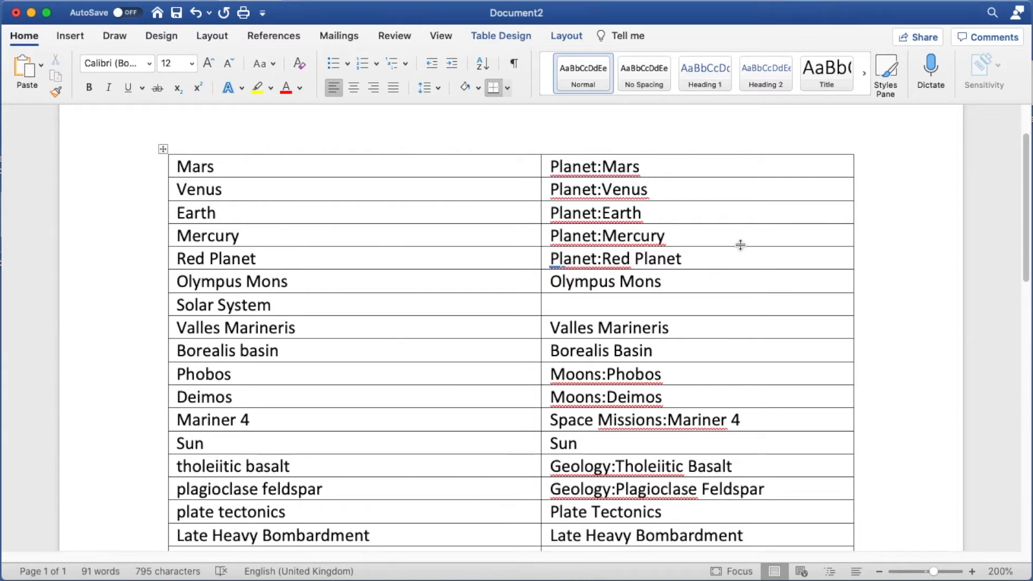
left_click_drag(614, 351, 624, 350)
left_click(667, 352)
scroll(696, 360, "down", 5)
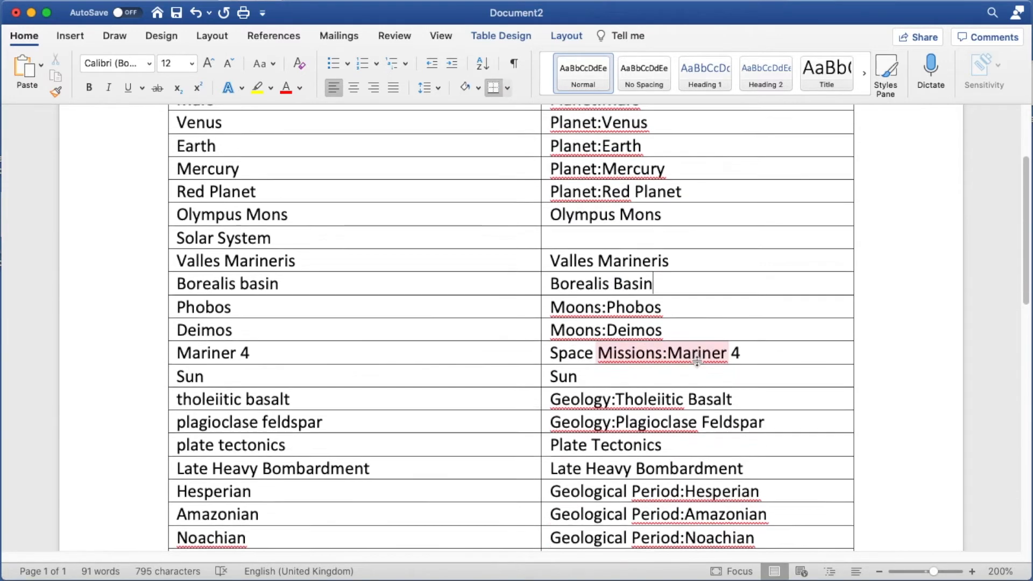
scroll(696, 361, "down", 4)
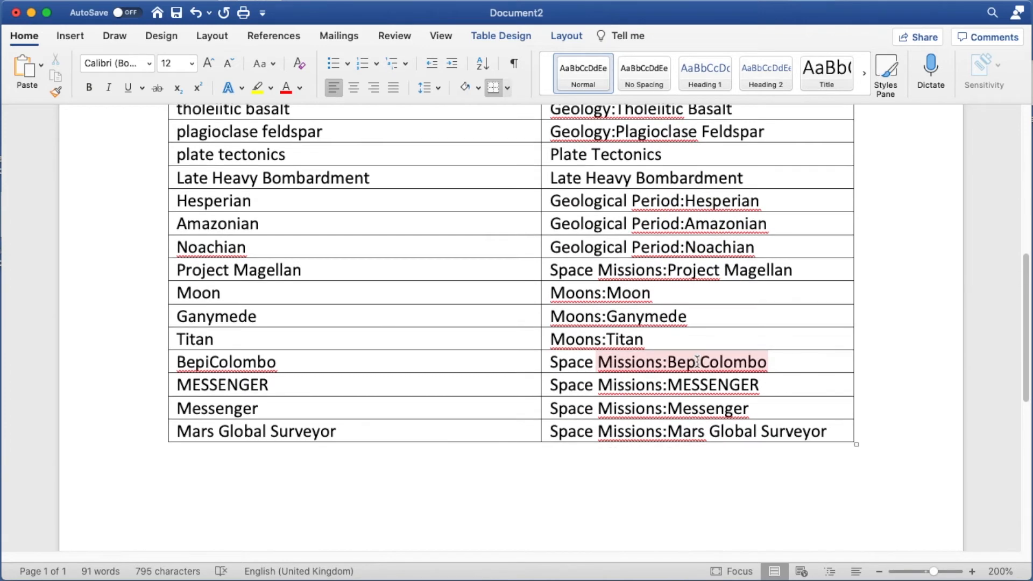
scroll(696, 361, "up", 7)
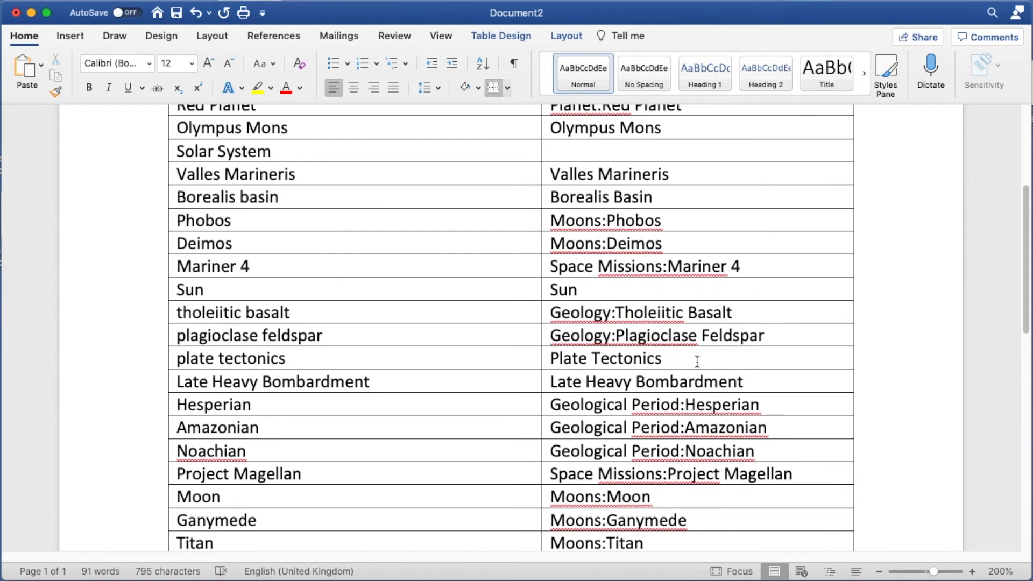
scroll(697, 361, "up", 3)
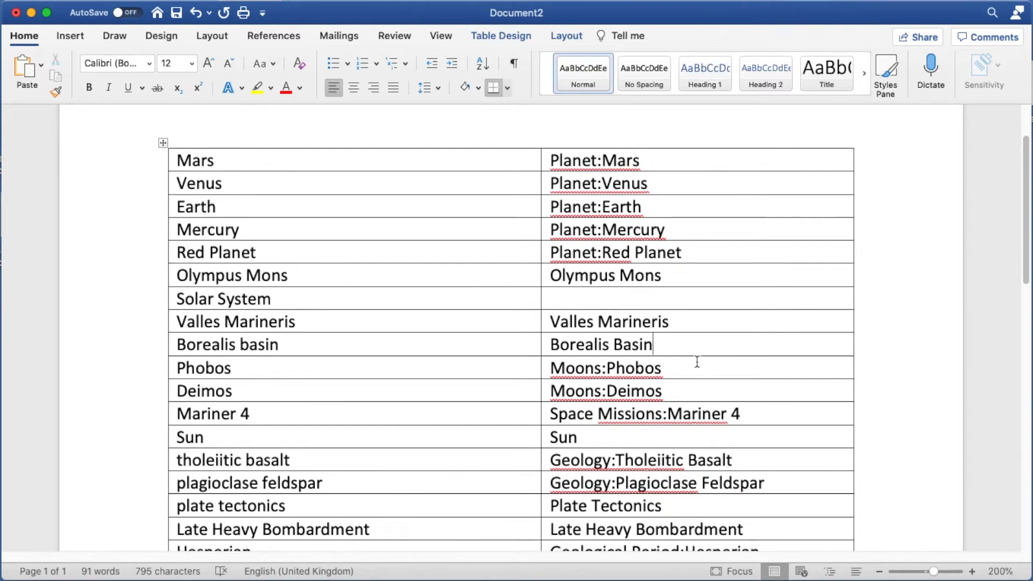
Save the table document as Concordance on the Desktop in Word Document (.docx) format.
left_click(687, 213)
key("super+s")
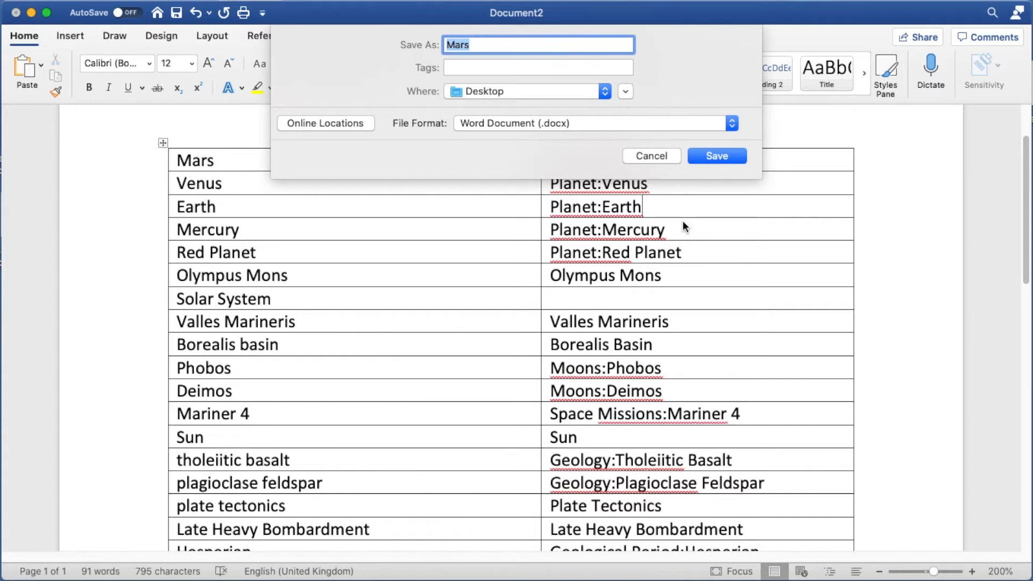
type("Concordance")
left_click(699, 156)
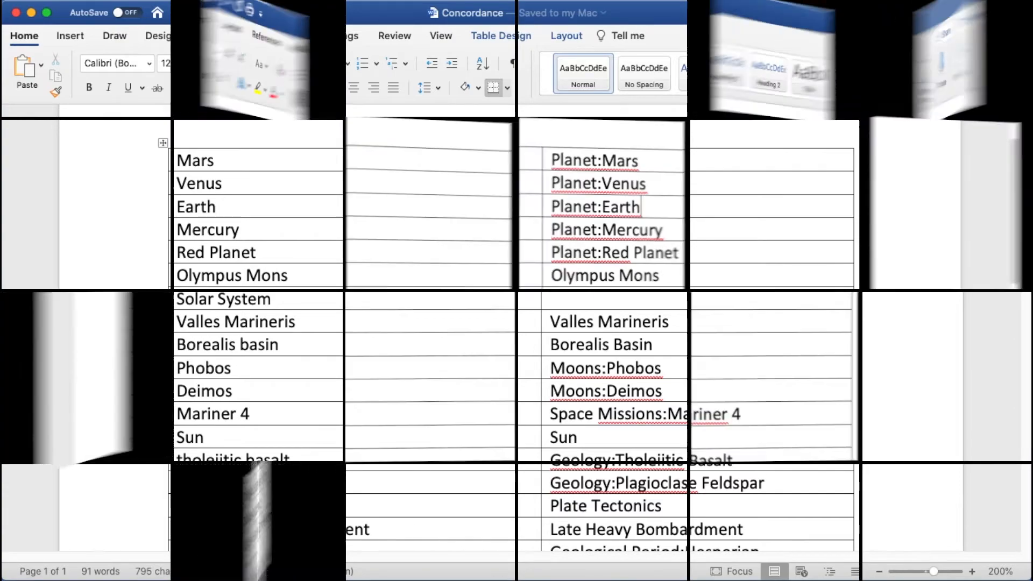
In the Terrestrial-formatted document, place the cursor on the blank line below the Index heading on the last page.
scroll(401, 228, "up", 10)
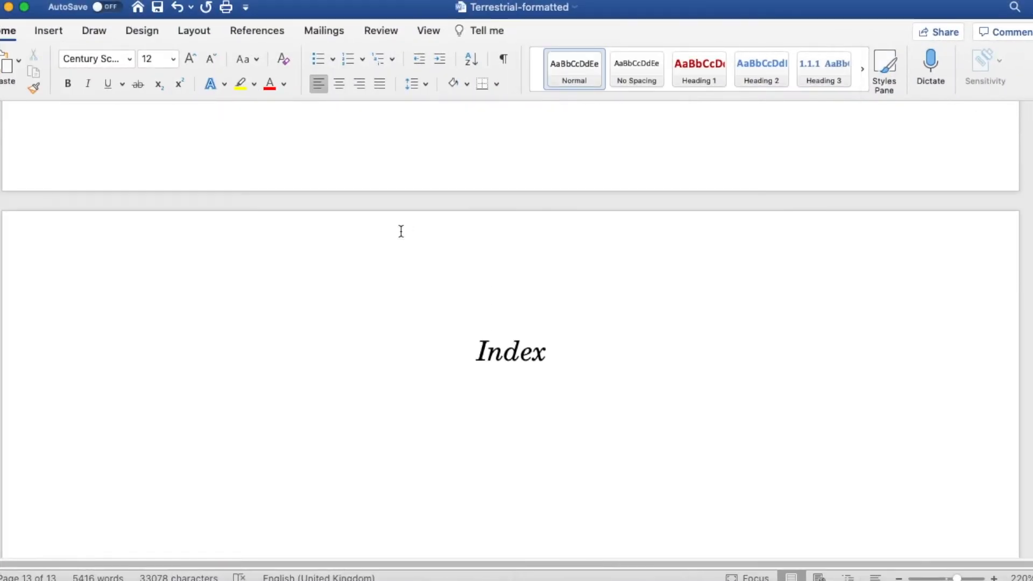
scroll(402, 230, "up", 15)
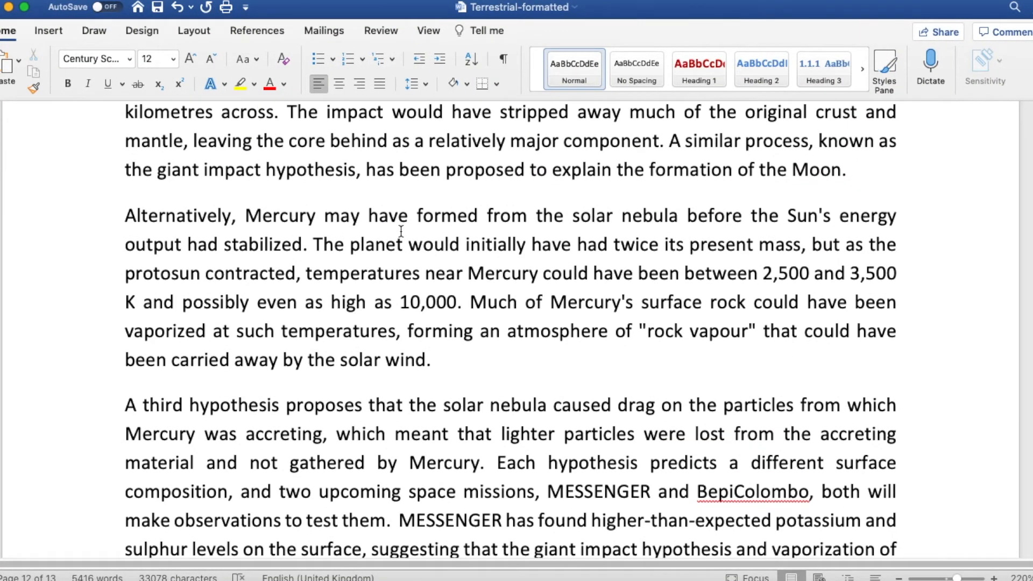
scroll(399, 235, "down", 15)
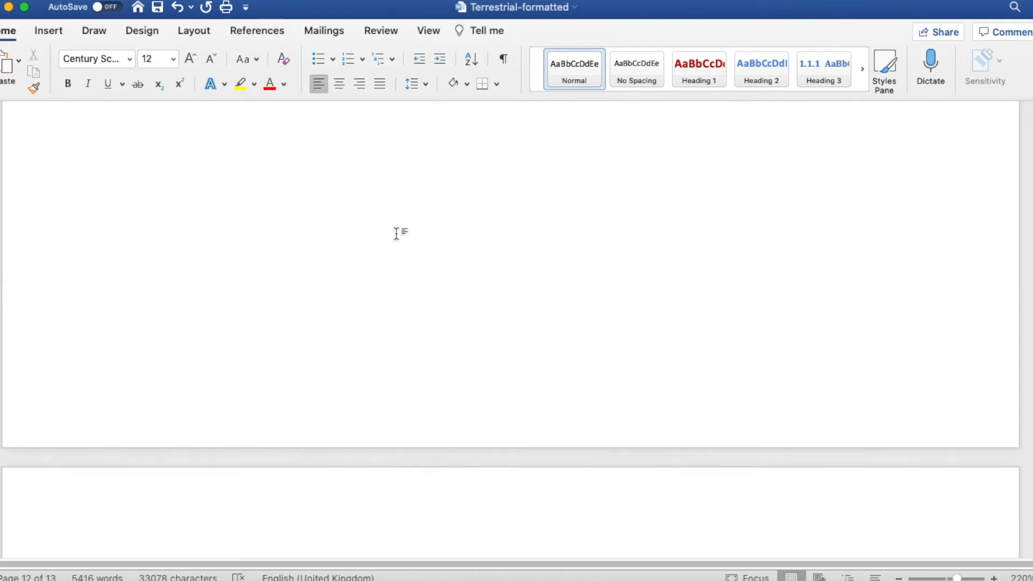
scroll(396, 234, "down", 5)
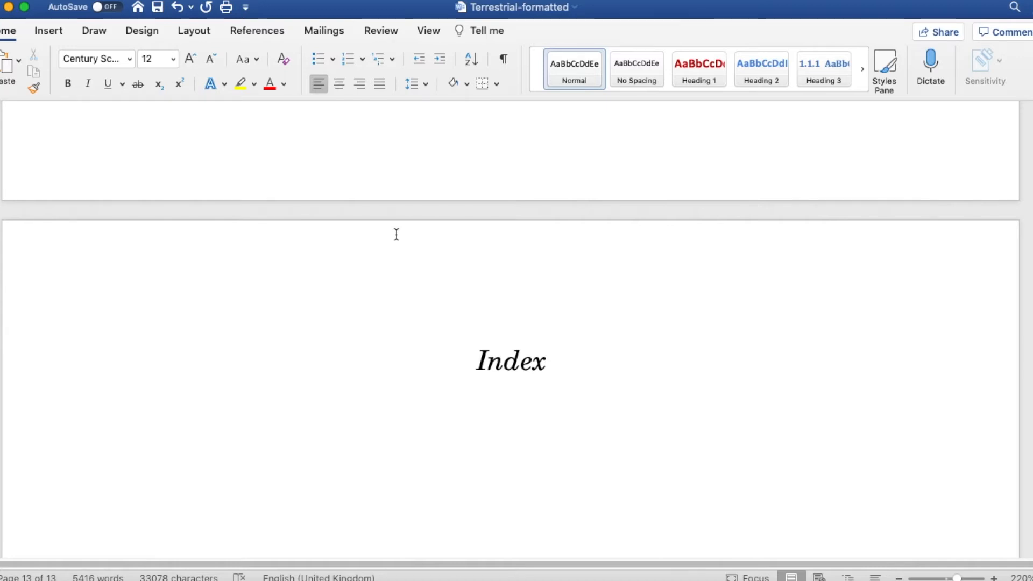
scroll(396, 234, "down", 2)
triple_click(507, 296)
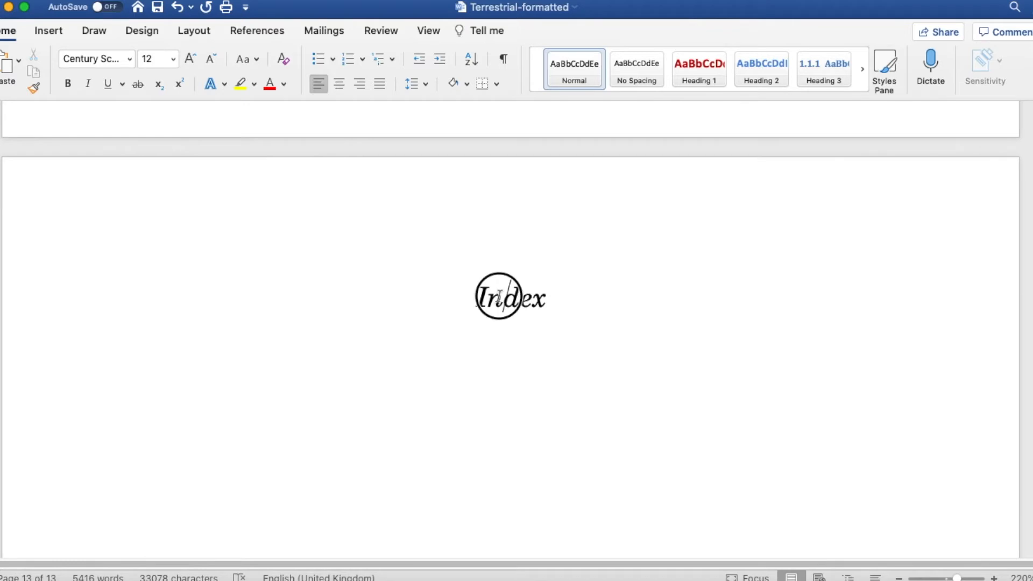
left_click(258, 366)
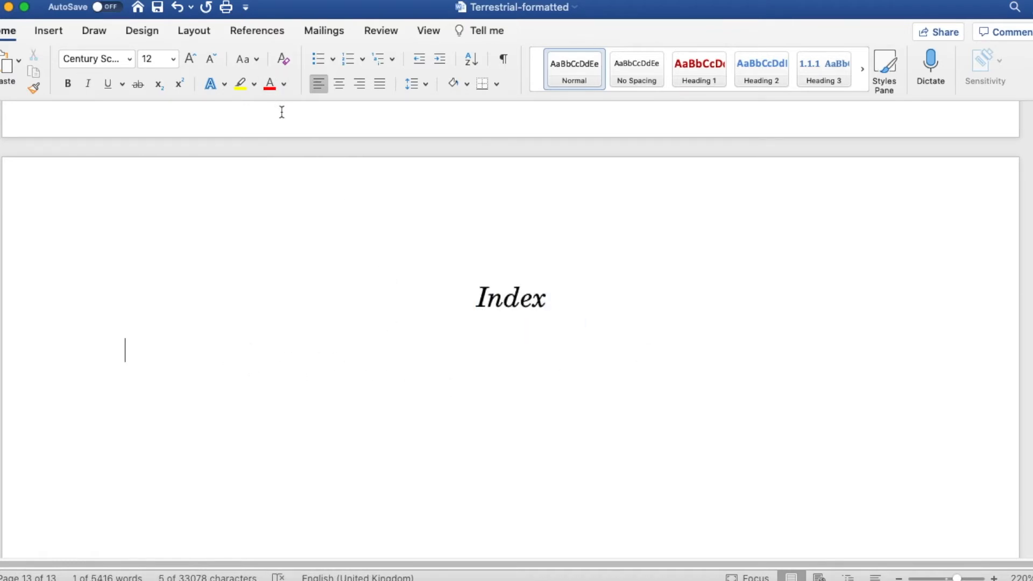
Auto-mark the index entries in the document using the Concordance file from the Desktop.
left_click(252, 32)
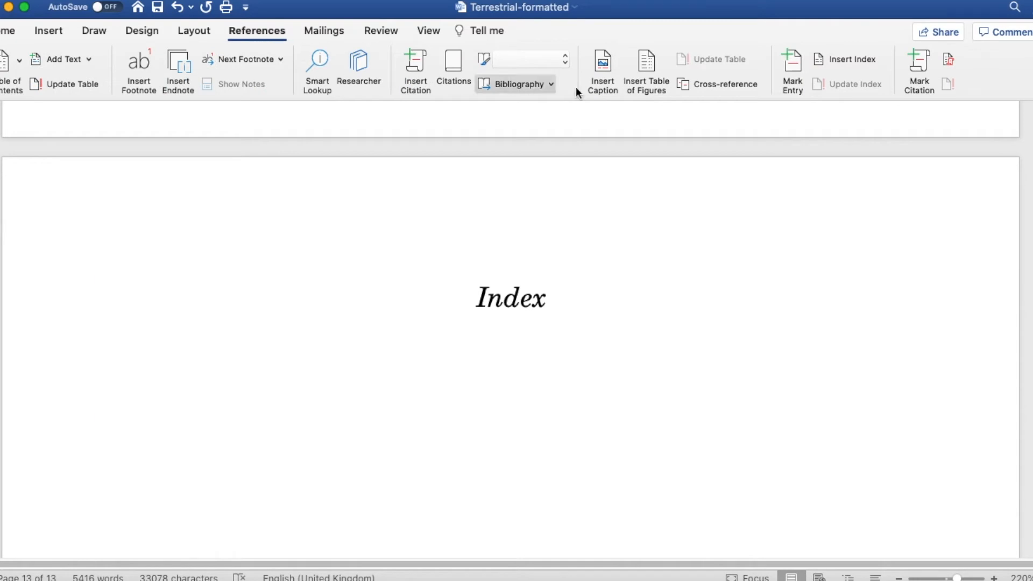
left_click(844, 63)
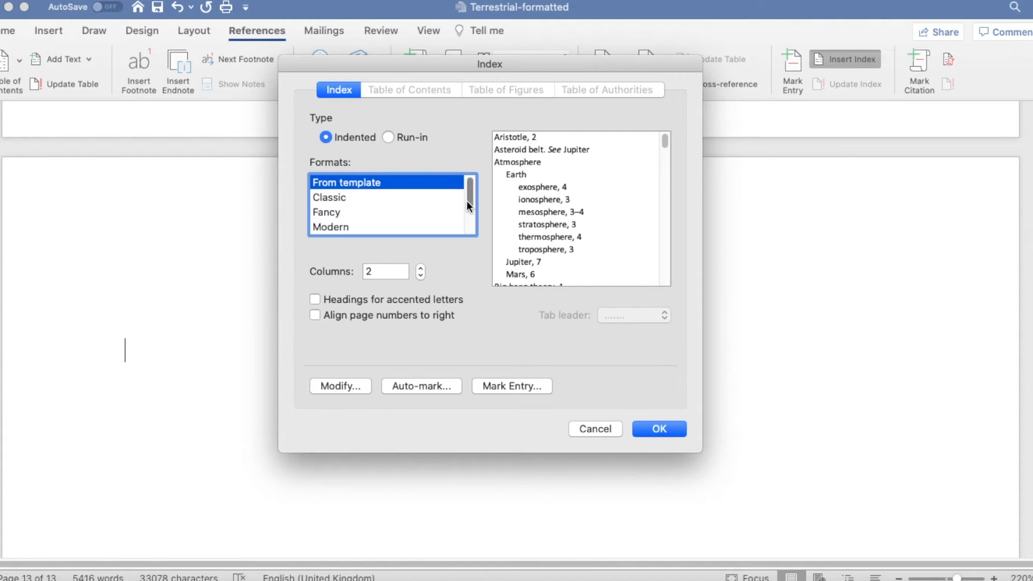
left_click(414, 383)
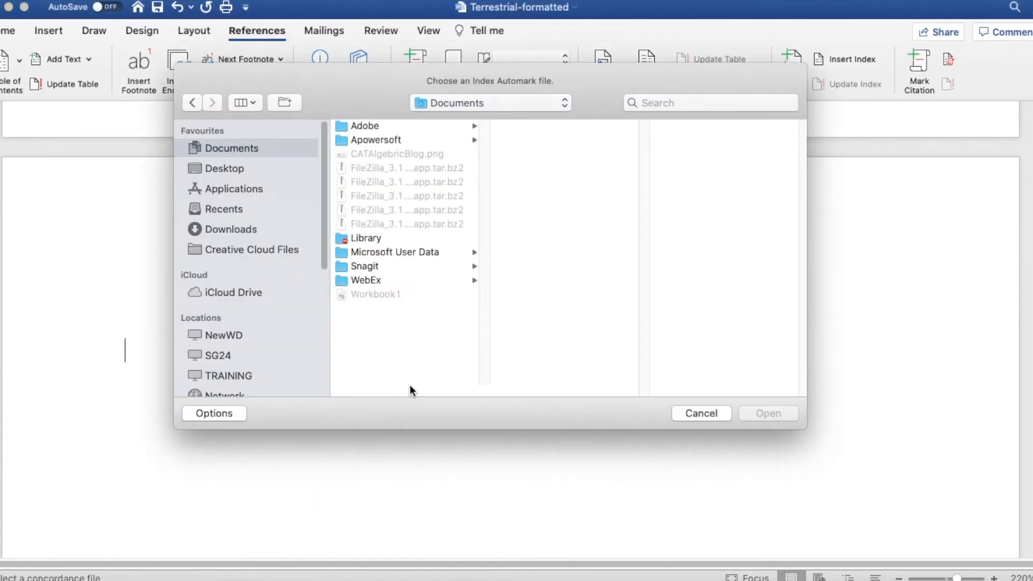
left_click(246, 169)
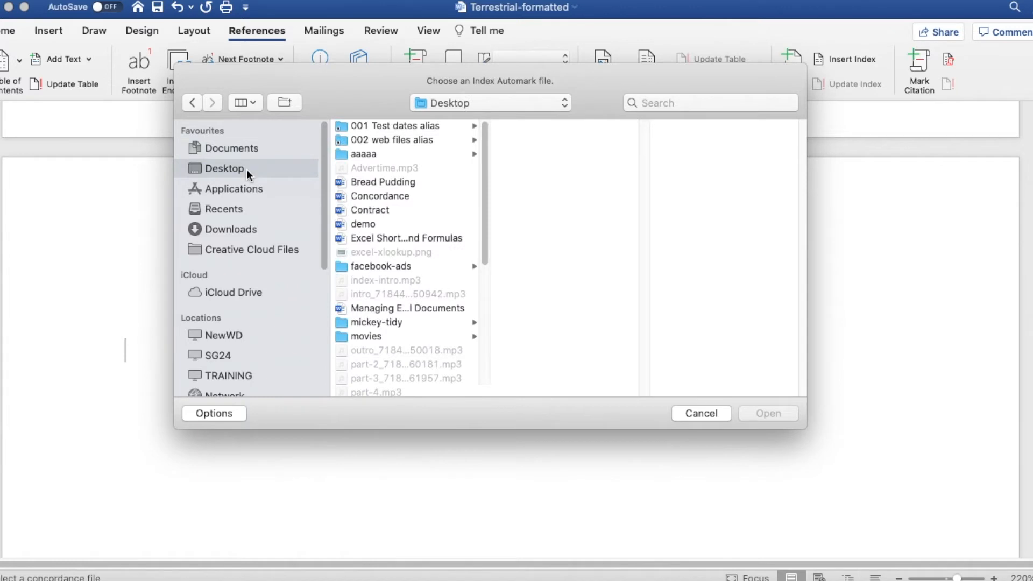
left_click(376, 196)
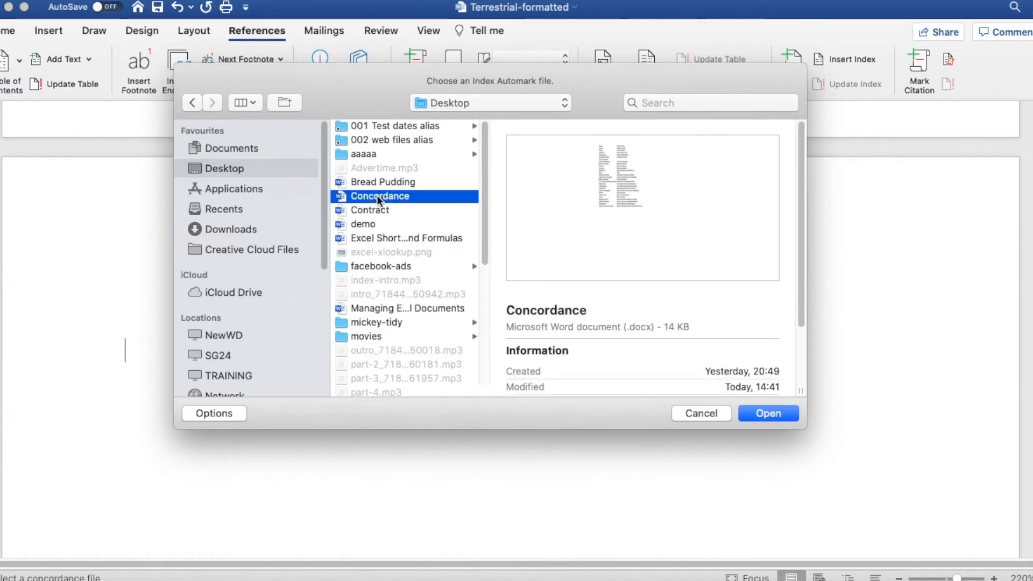
left_click(748, 411)
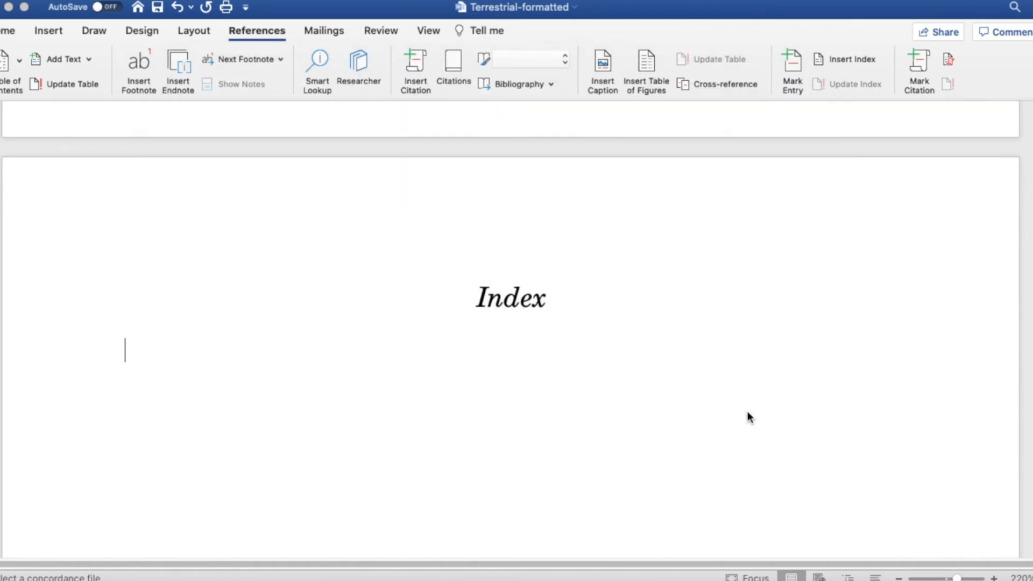
Check the marked XE entries in the Mercury text through to the Index page and hide the formatting marks.
scroll(636, 307, "down", 8)
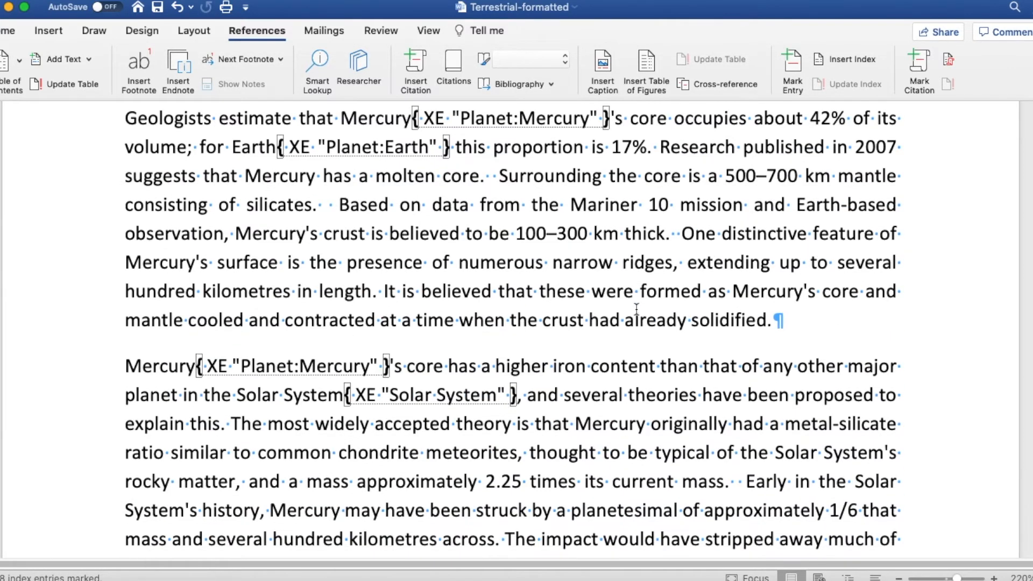
scroll(636, 310, "down", 9)
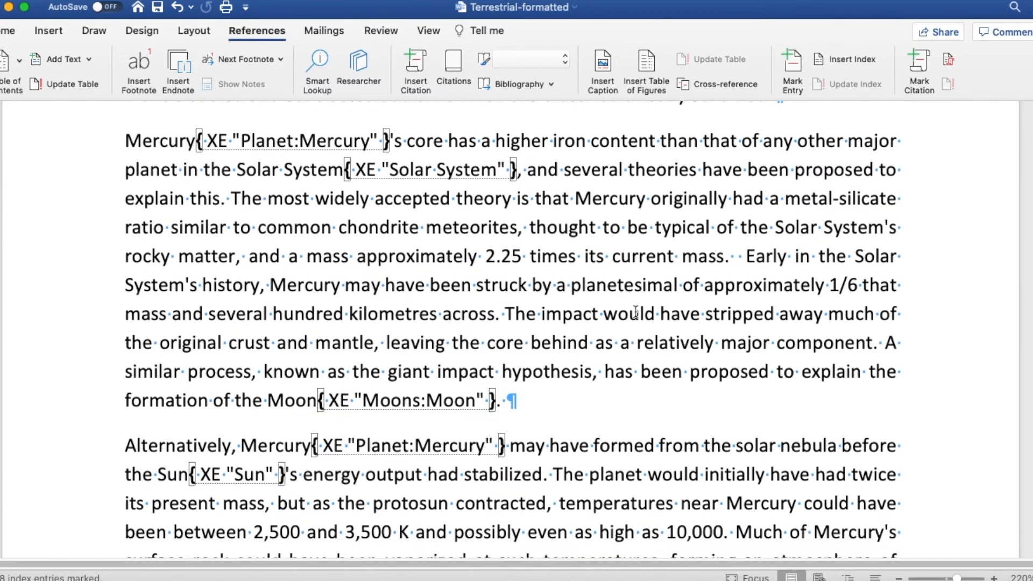
scroll(636, 312, "down", 9)
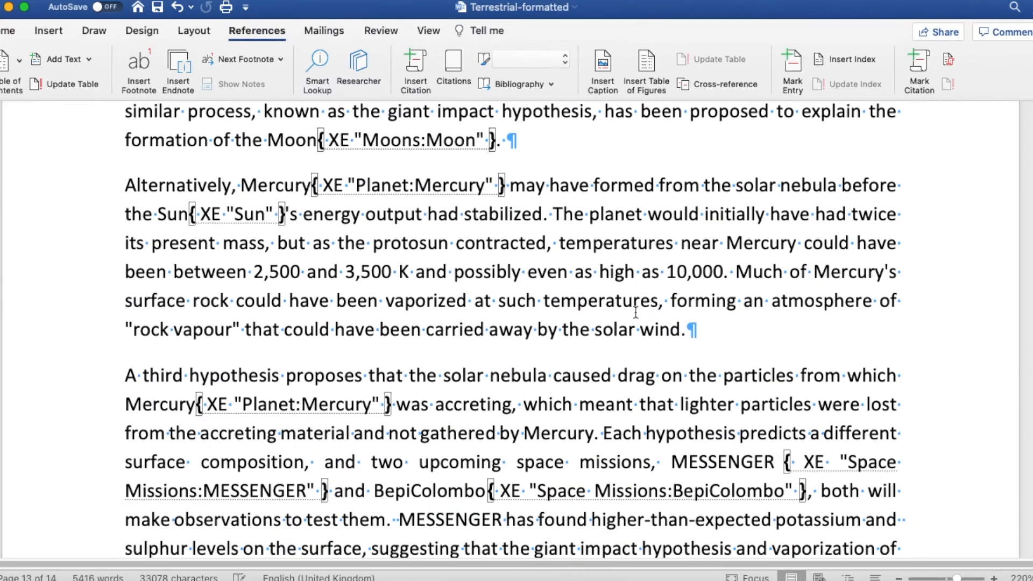
scroll(636, 312, "down", 12)
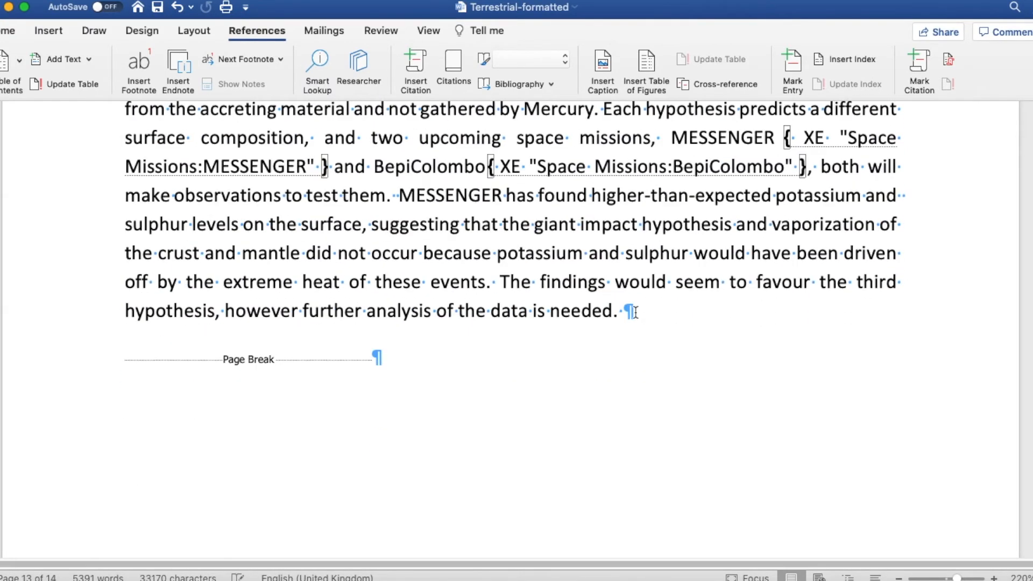
scroll(636, 313, "down", 8)
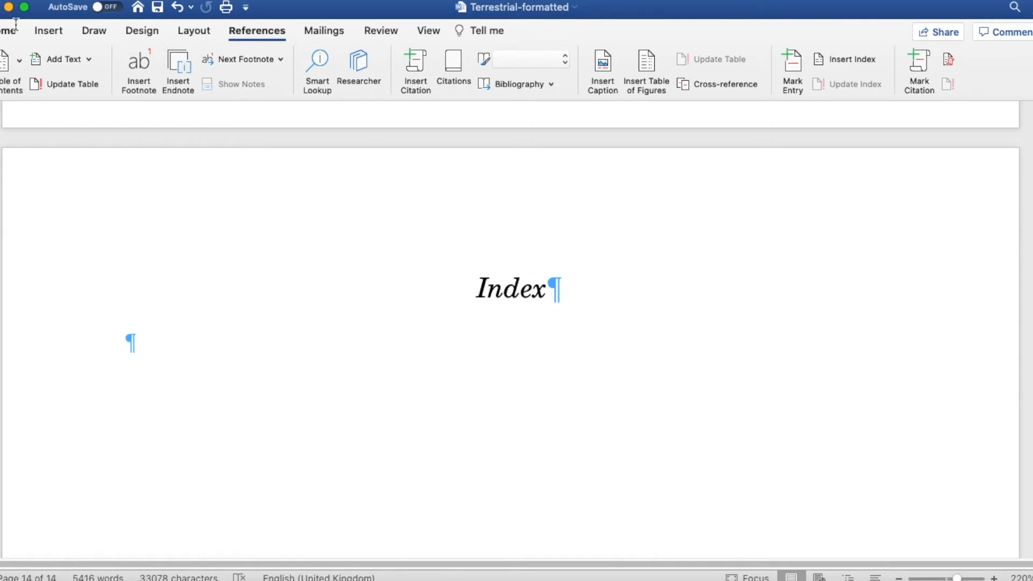
left_click(2, 33)
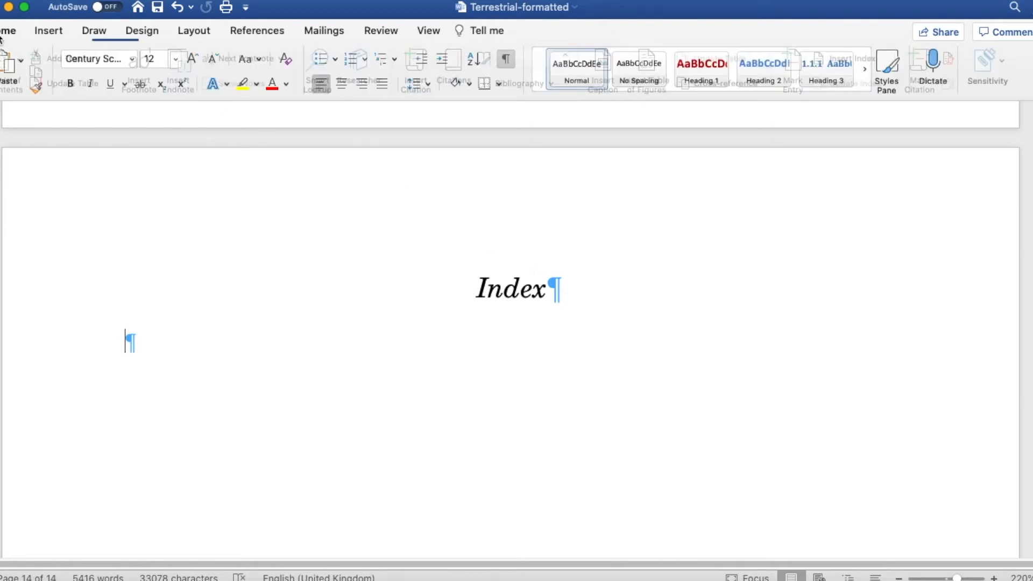
left_click(503, 59)
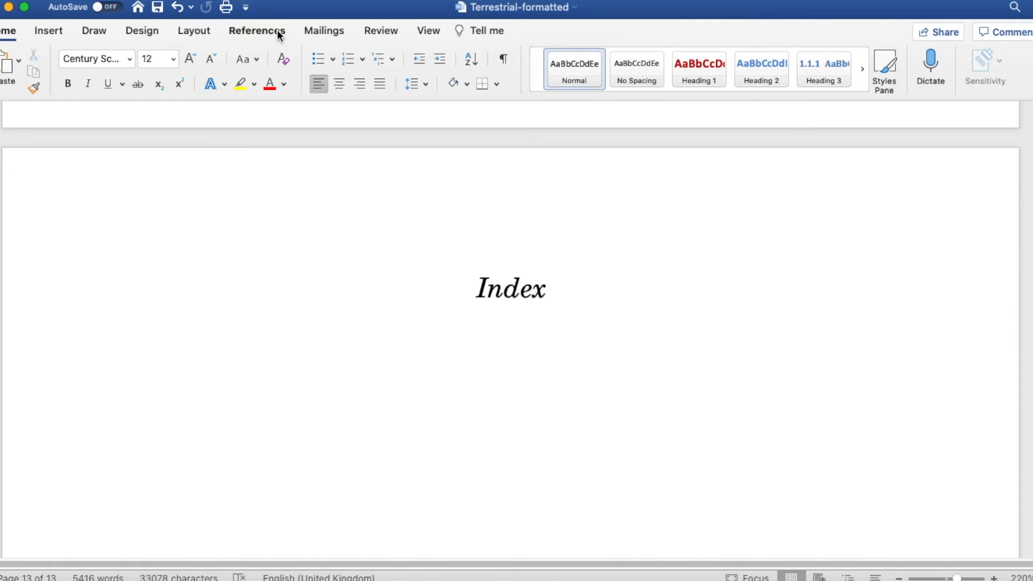
Start inserting an index on the blank line below the Index heading, with the Indented type.
left_click(258, 31)
left_click(140, 341)
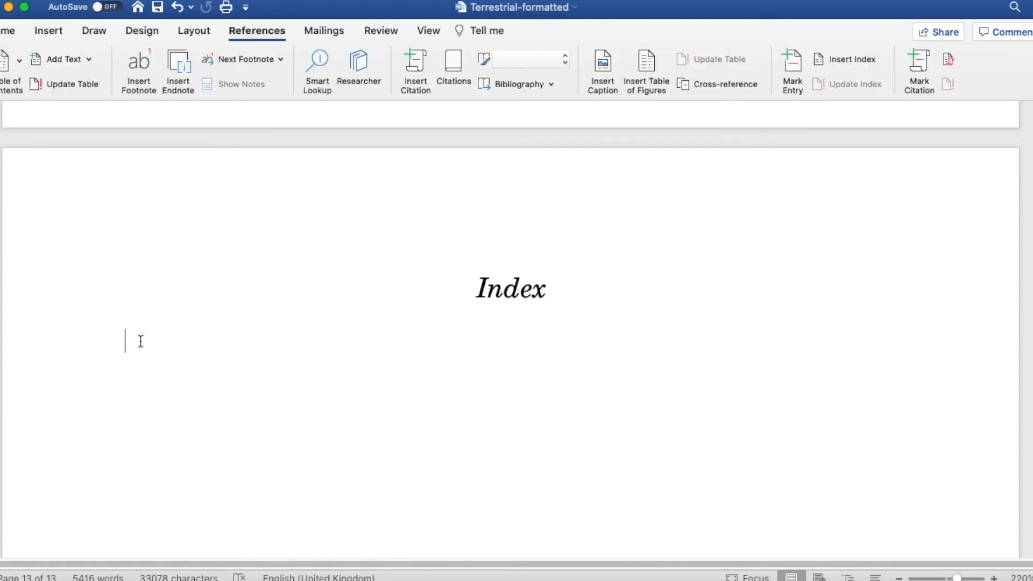
left_click(844, 59)
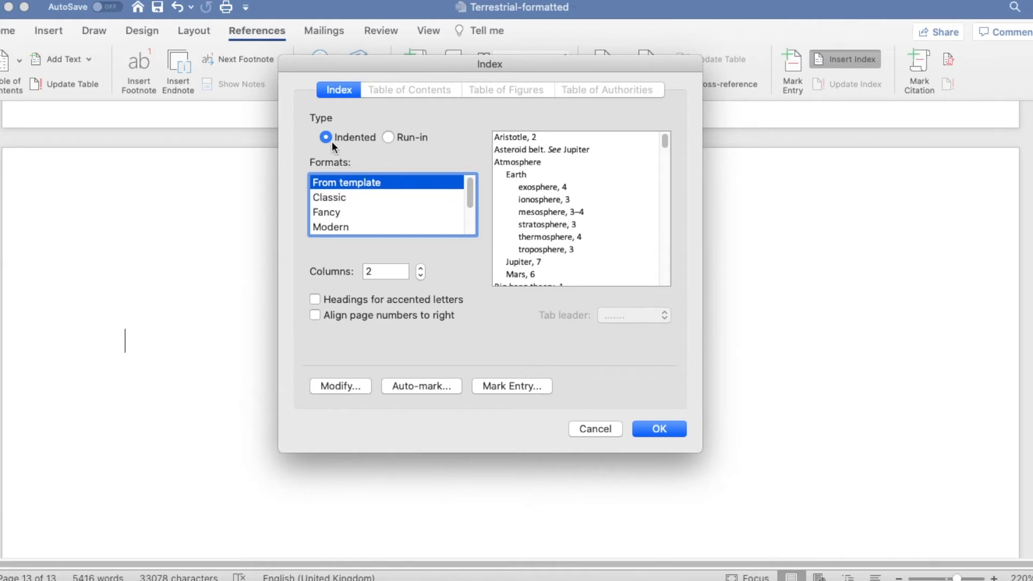
left_click(387, 137)
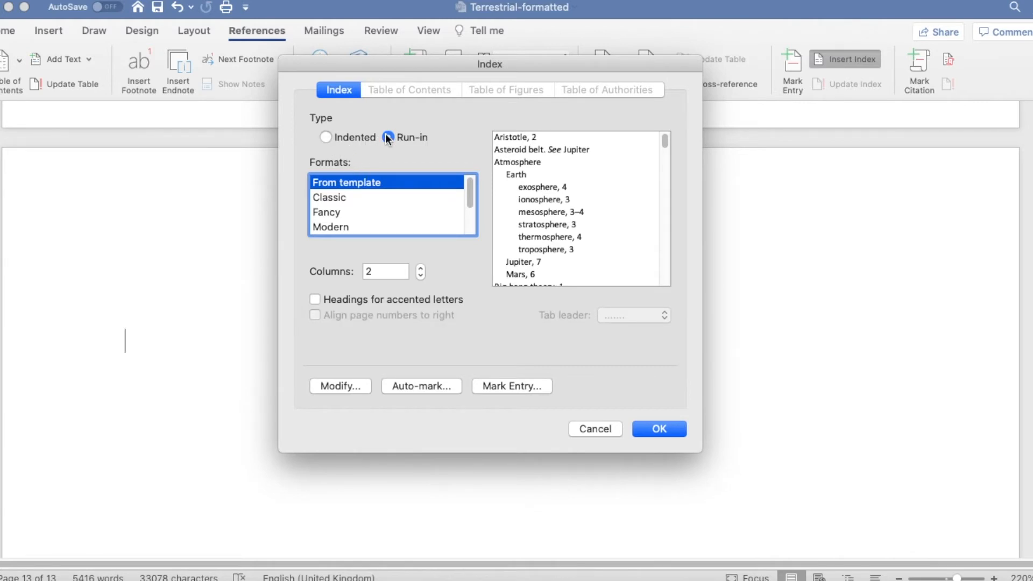
left_click(325, 136)
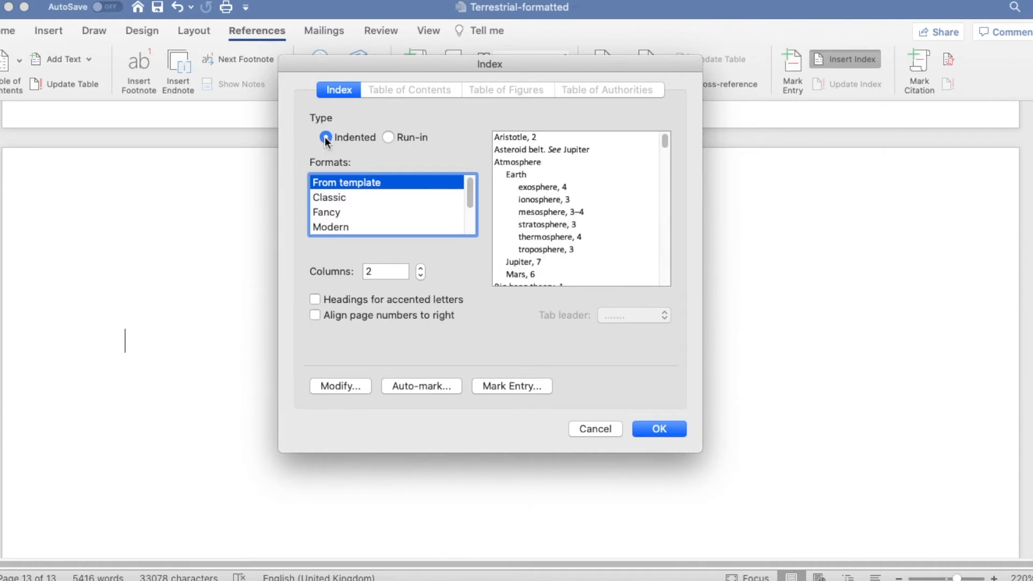
Preview the Classic, Fancy, Modern, Bulleted, Formal and Simple index formats.
left_click(342, 198)
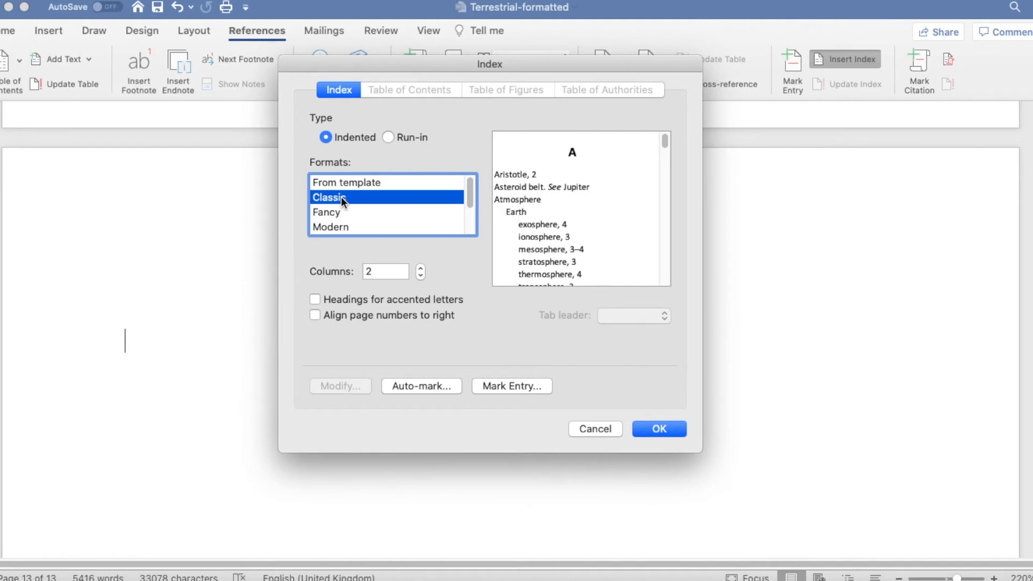
left_click(338, 212)
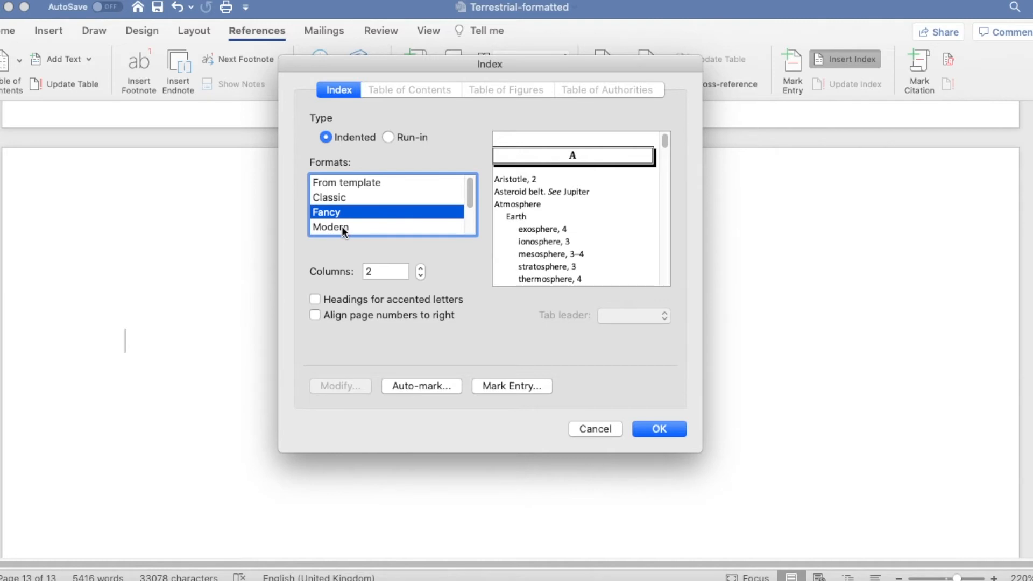
left_click(341, 226)
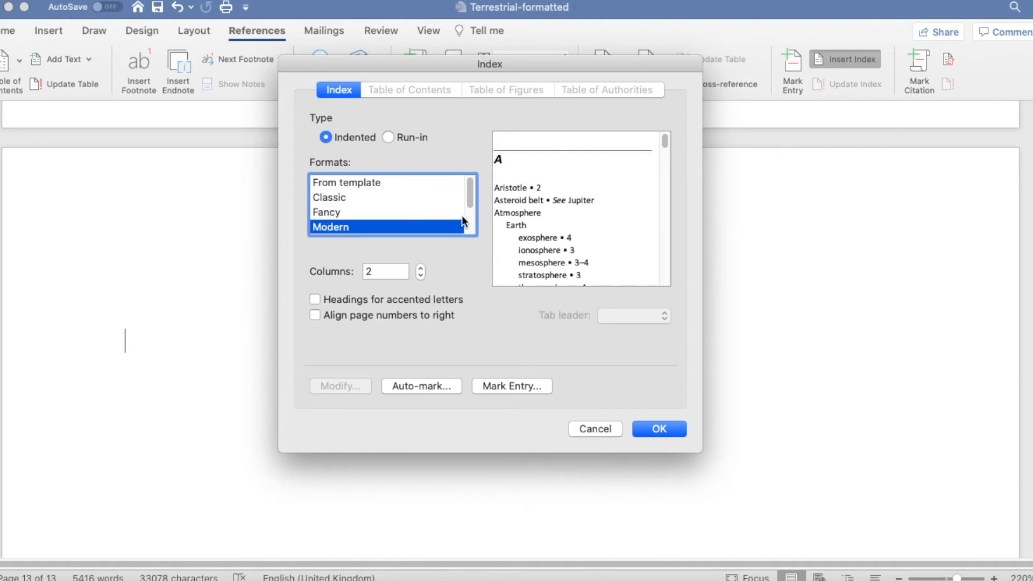
left_click_drag(470, 198, 471, 226)
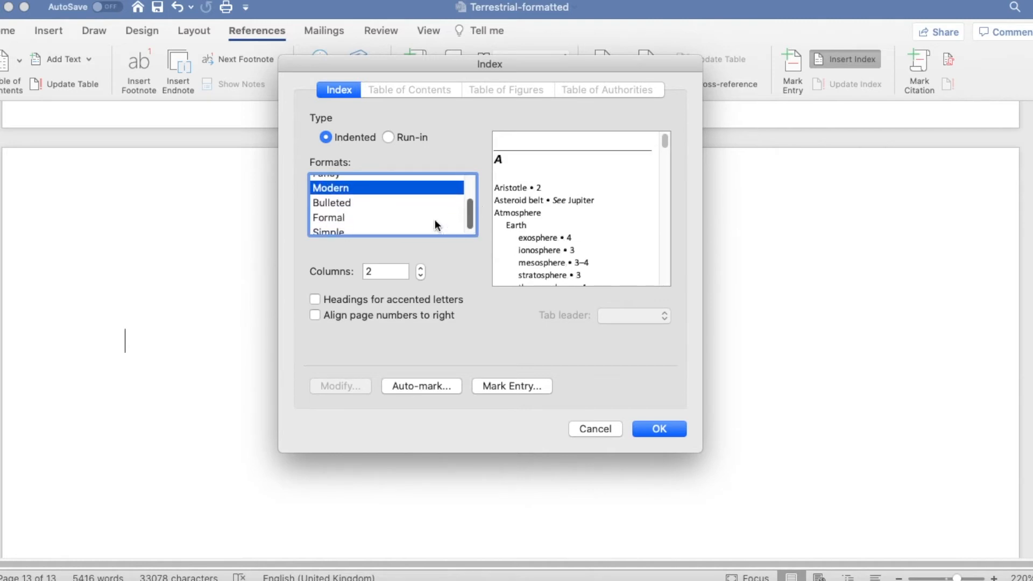
left_click(349, 207)
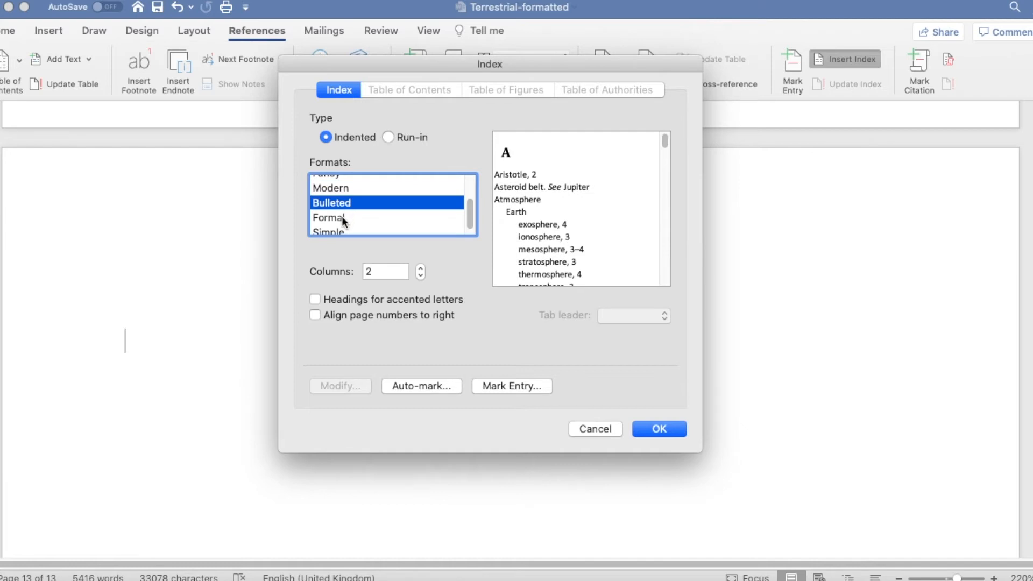
left_click(342, 218)
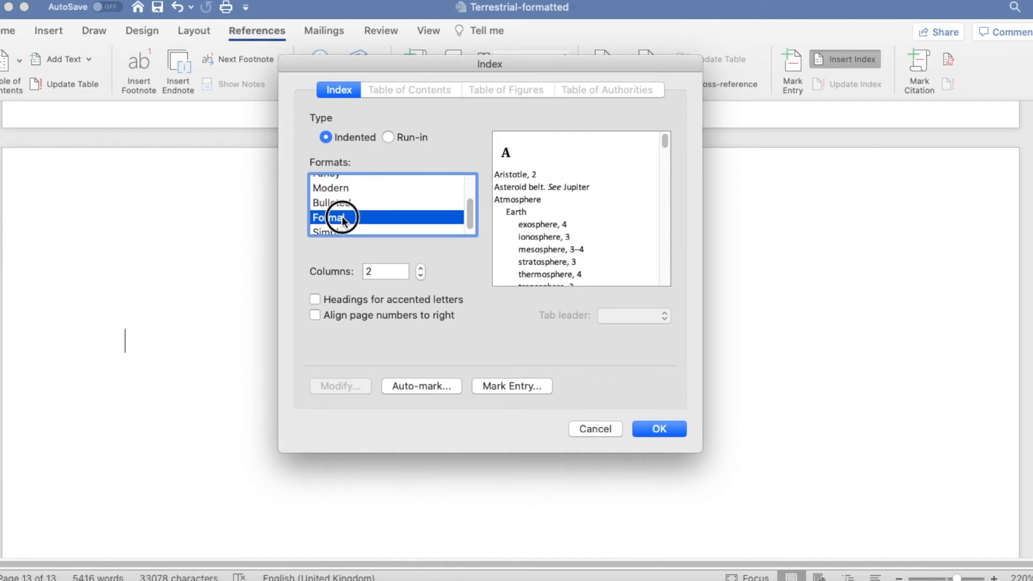
left_click_drag(473, 207, 469, 225)
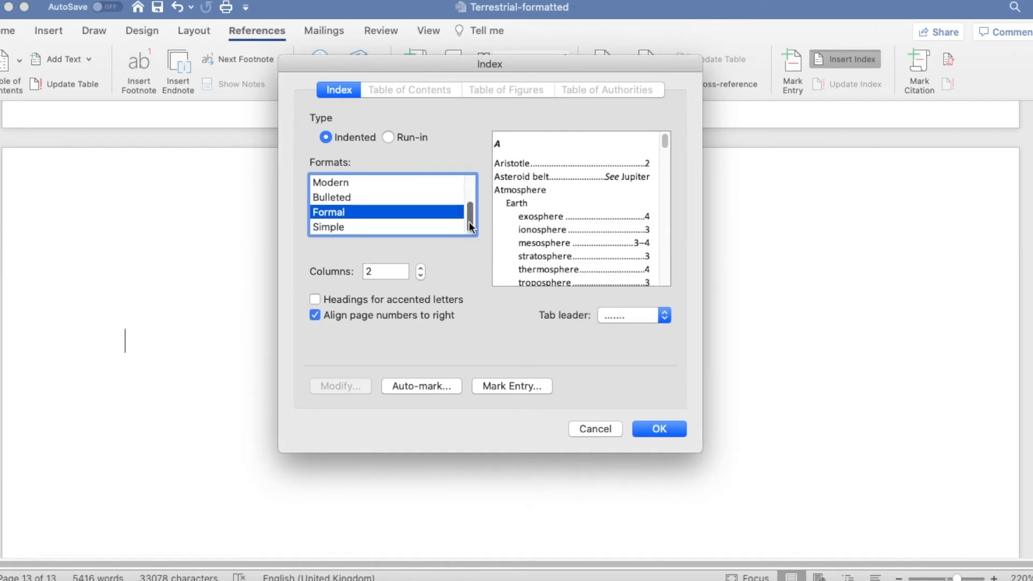
left_click(343, 225)
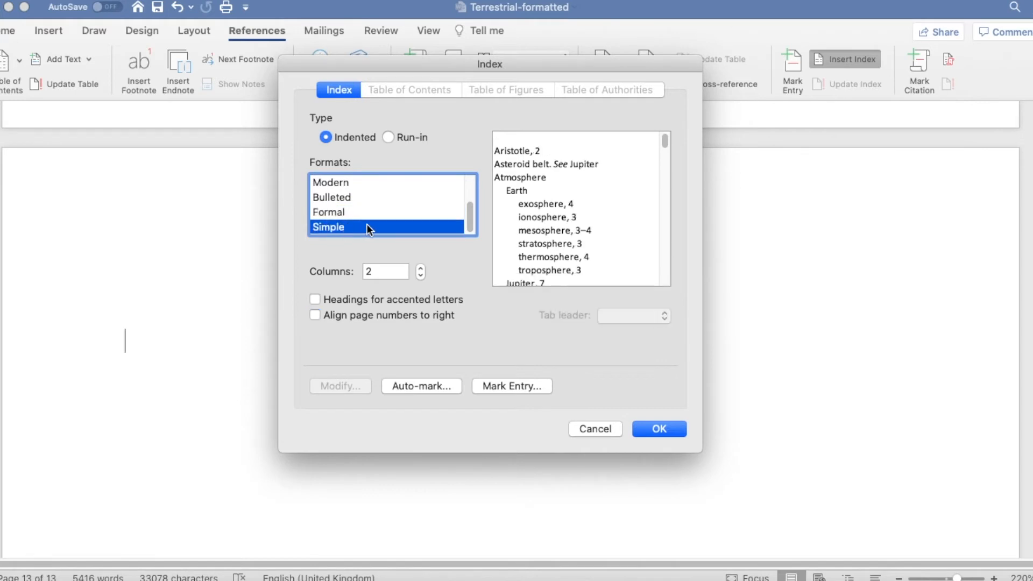
left_click_drag(474, 219, 470, 184)
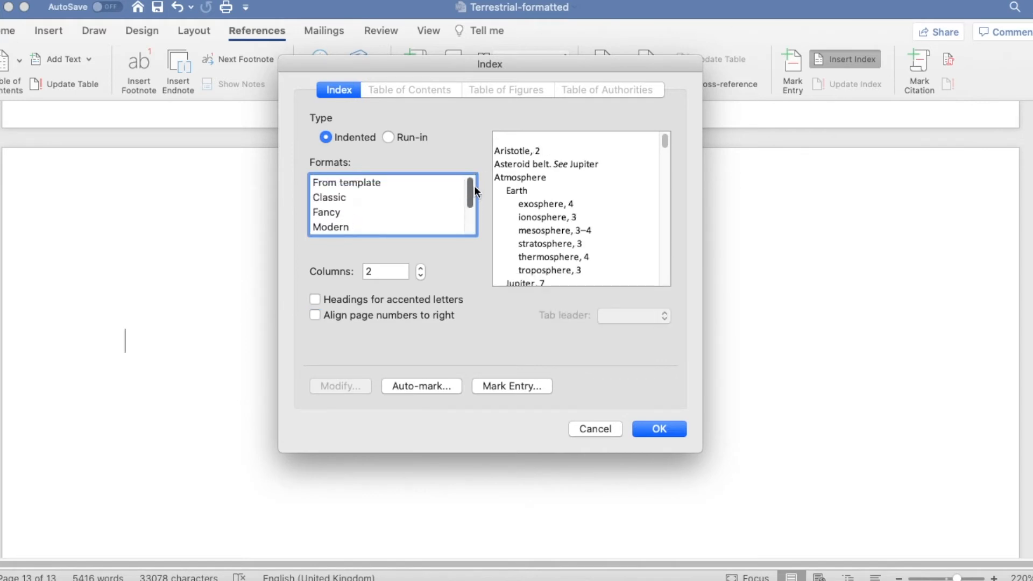
Set the index format to Classic with right-aligned page numbers and a dotted tab leader.
left_click(345, 197)
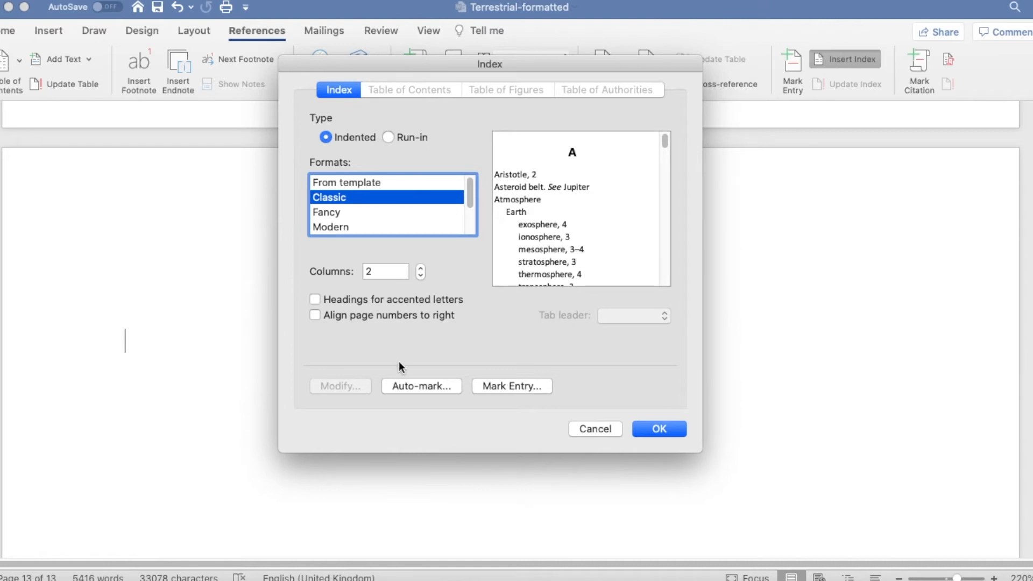
left_click(316, 315)
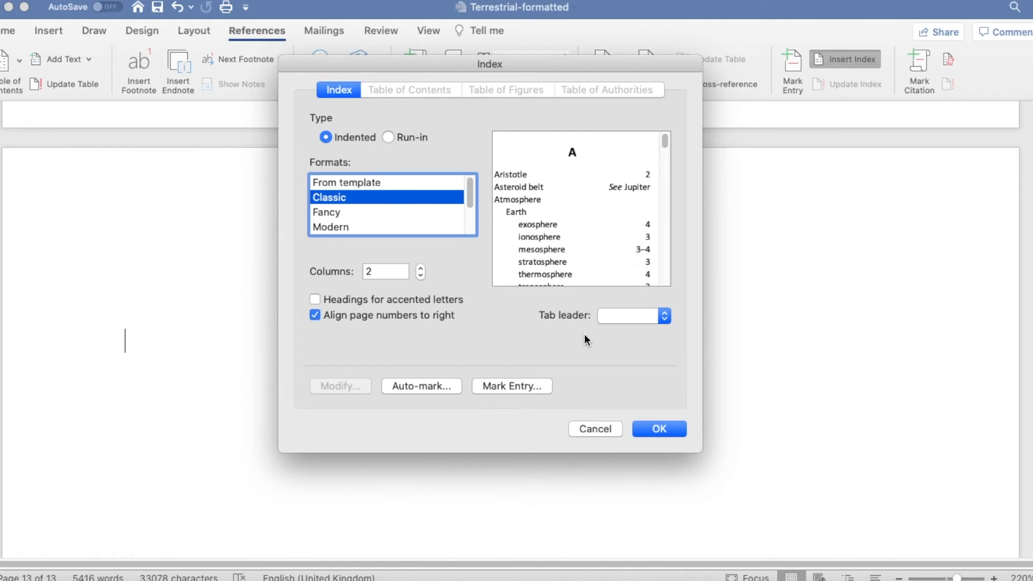
left_click(665, 317)
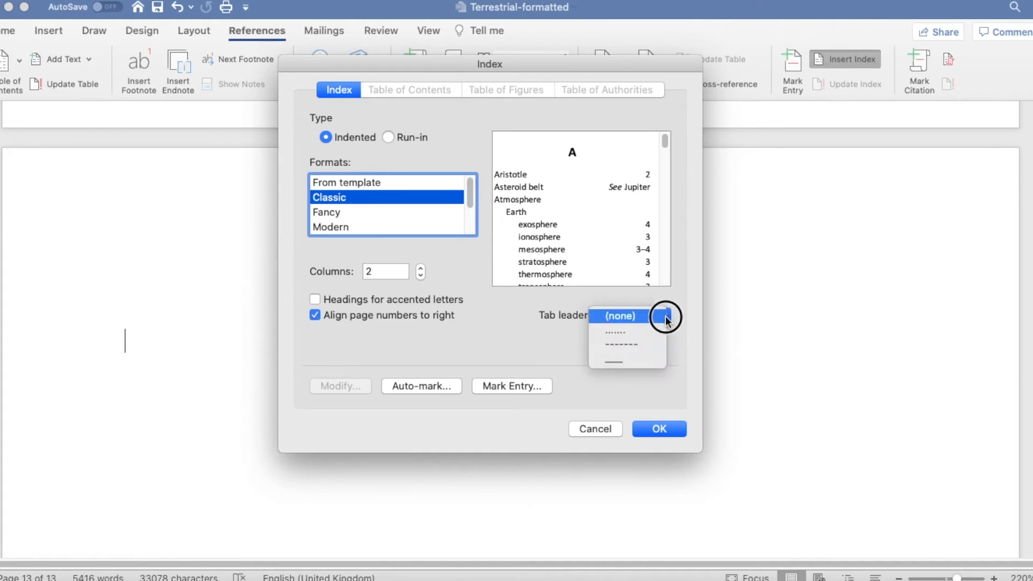
left_click(632, 332)
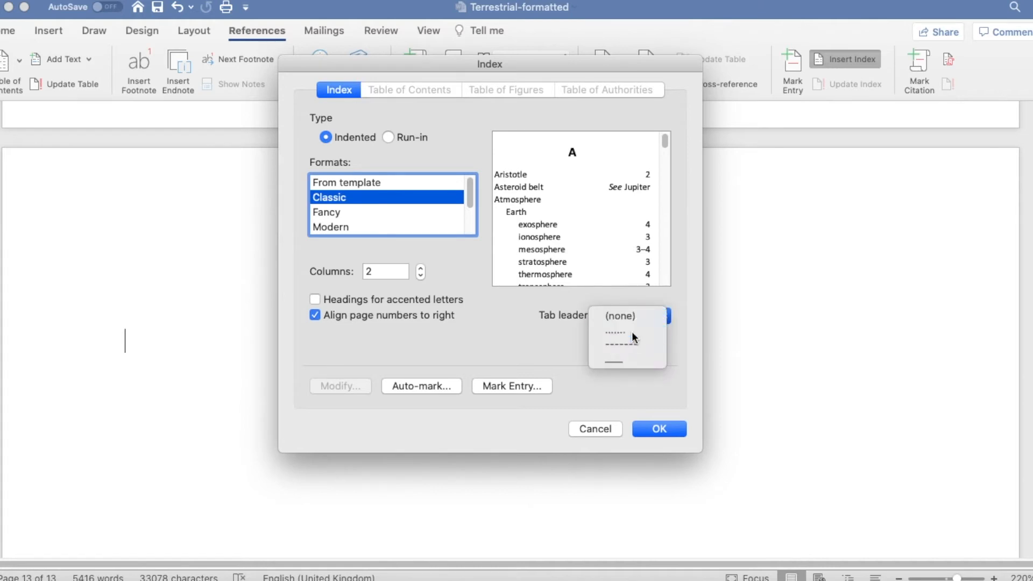
Try the dashed and solid-line tab leaders for the index and return to the dotted leader.
left_click(663, 318)
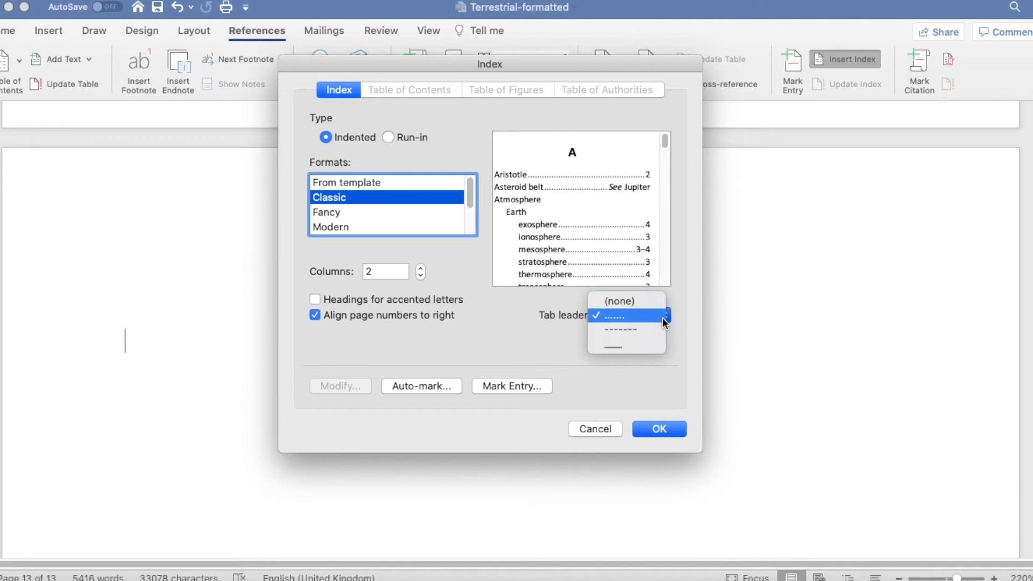
left_click(651, 328)
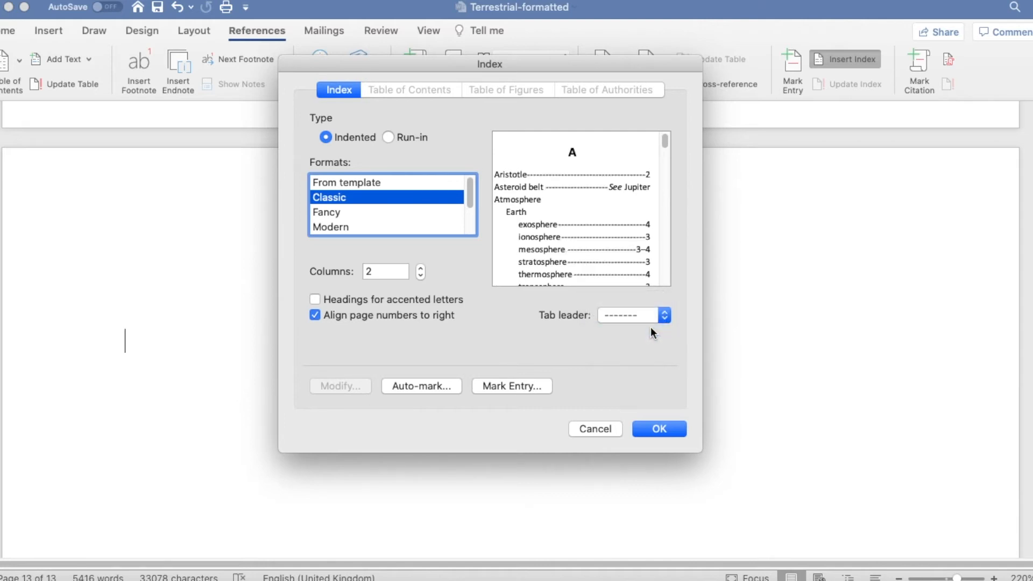
left_click(663, 315)
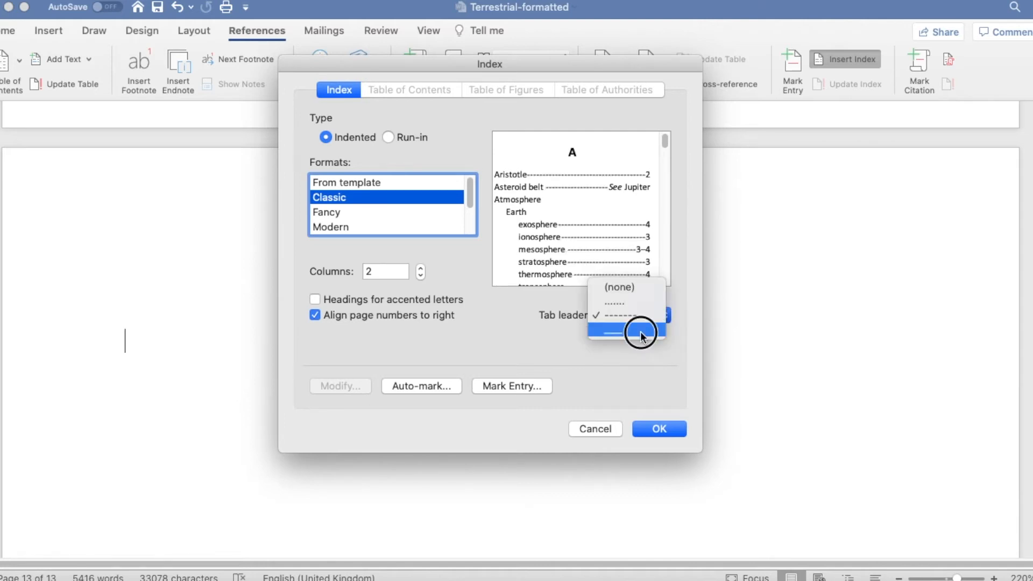
left_click(640, 332)
left_click(663, 315)
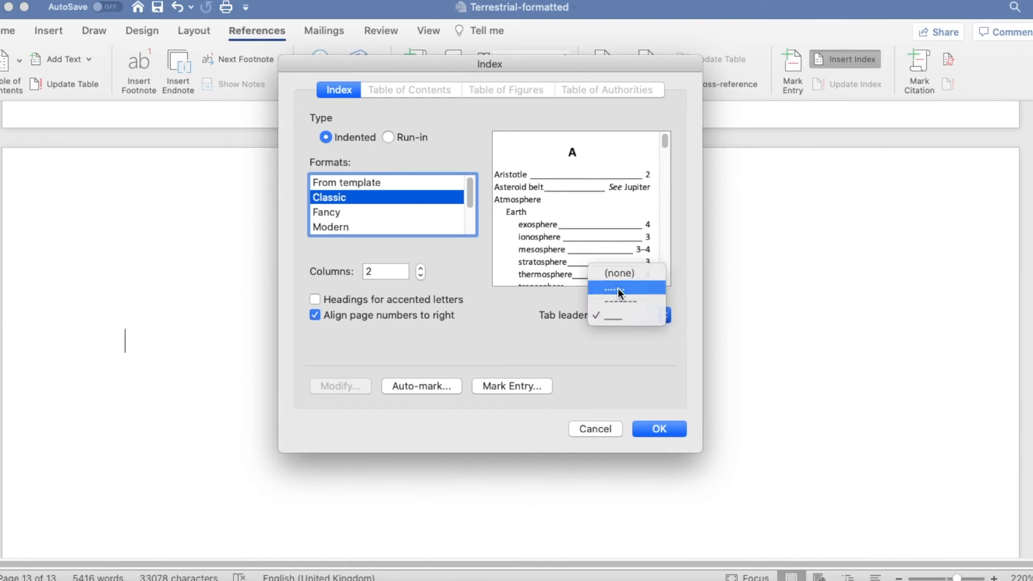
left_click(618, 288)
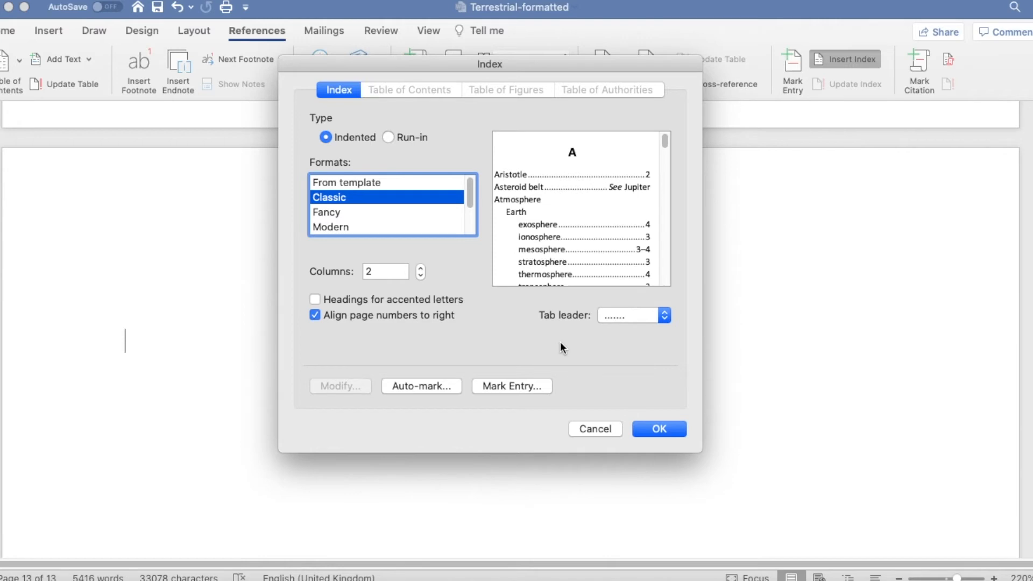
Insert the index below the Index heading with the chosen Classic format and look over its entries.
left_click(654, 431)
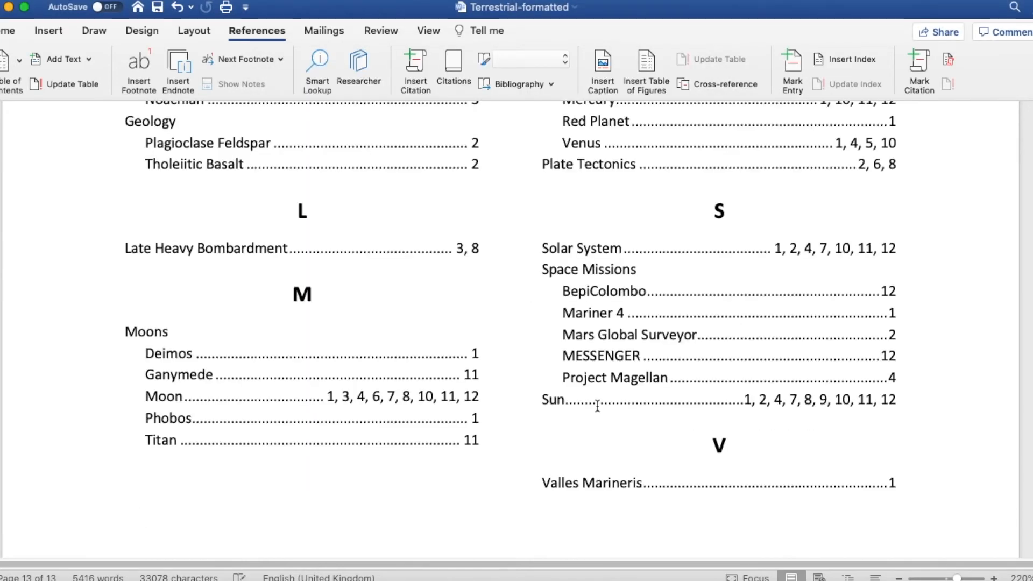
scroll(597, 406, "up", 10)
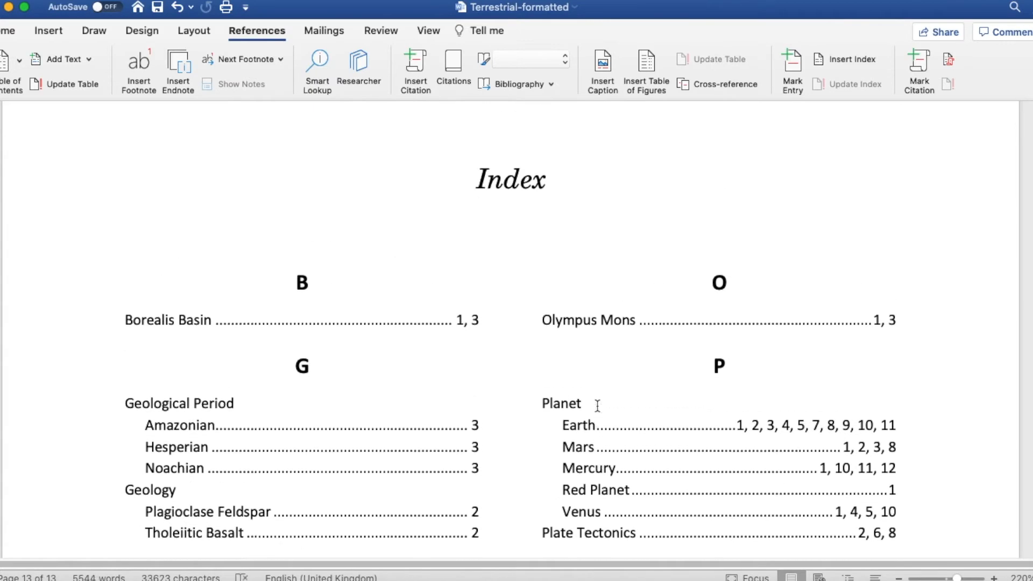
scroll(598, 406, "down", 5)
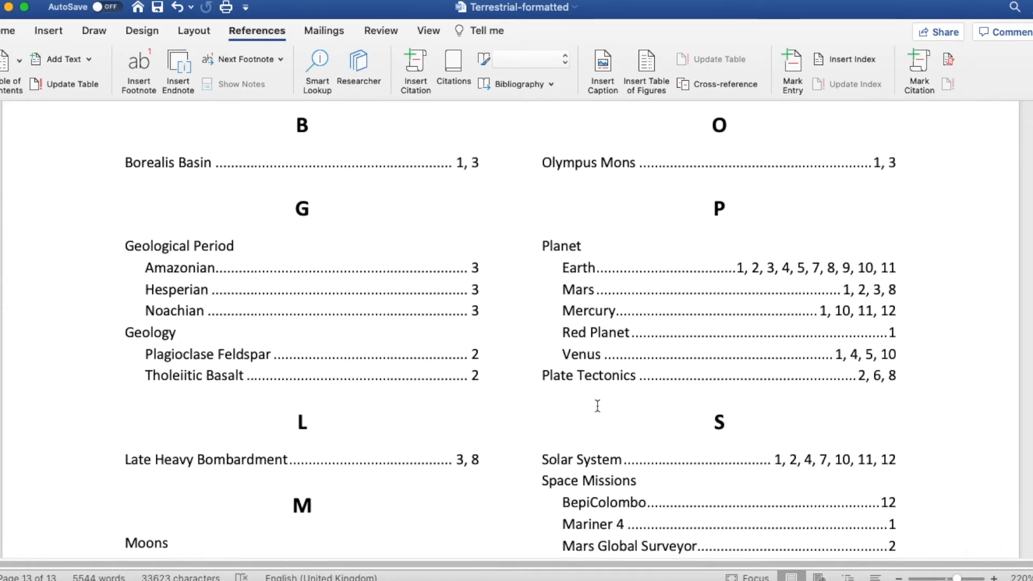
scroll(597, 405, "down", 4)
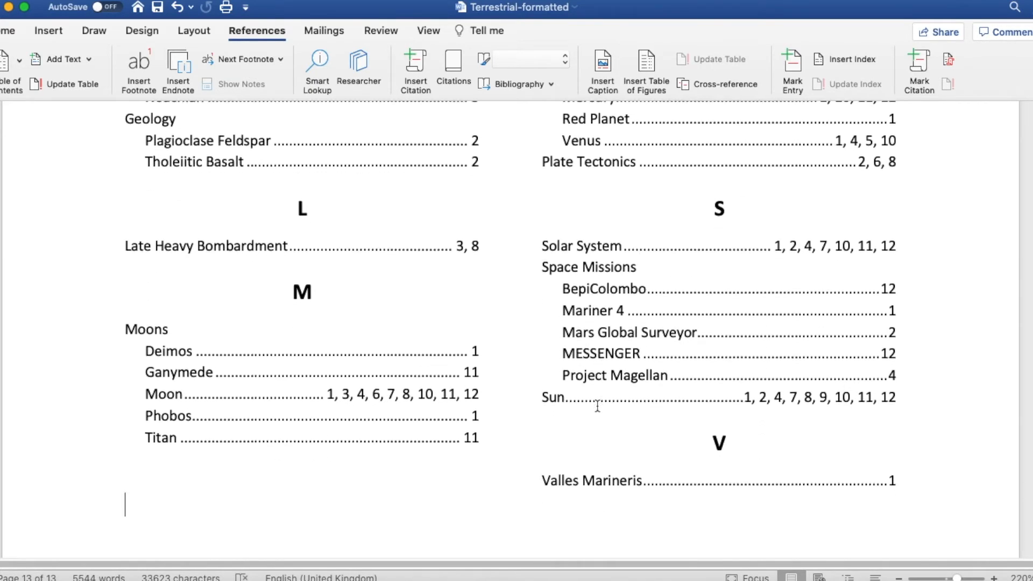
scroll(598, 407, "up", 6)
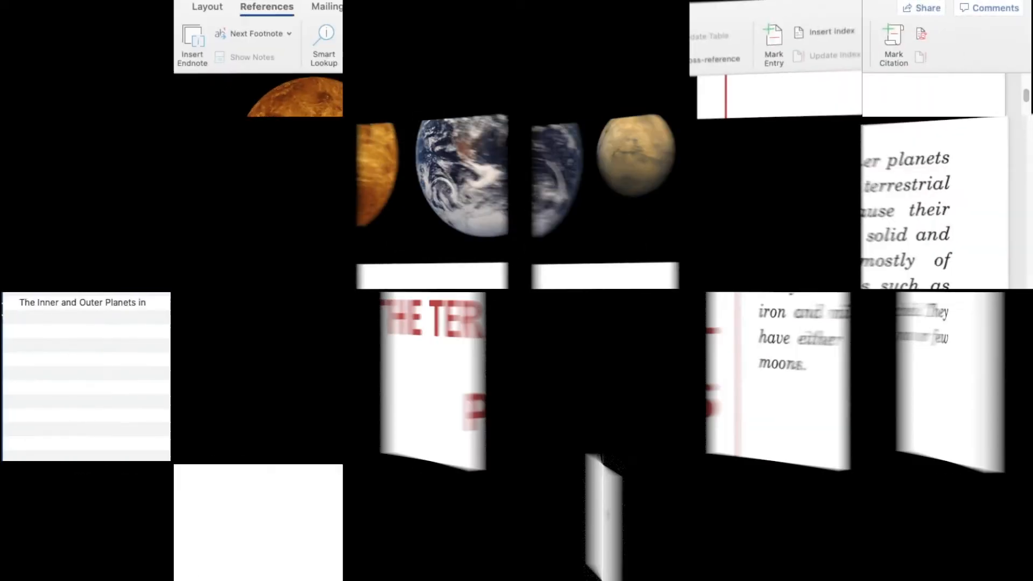
Look through the opening of the Mars, Venus, Earth and Mercury sections of the document.
scroll(628, 502, "down", 5)
scroll(624, 502, "down", 10)
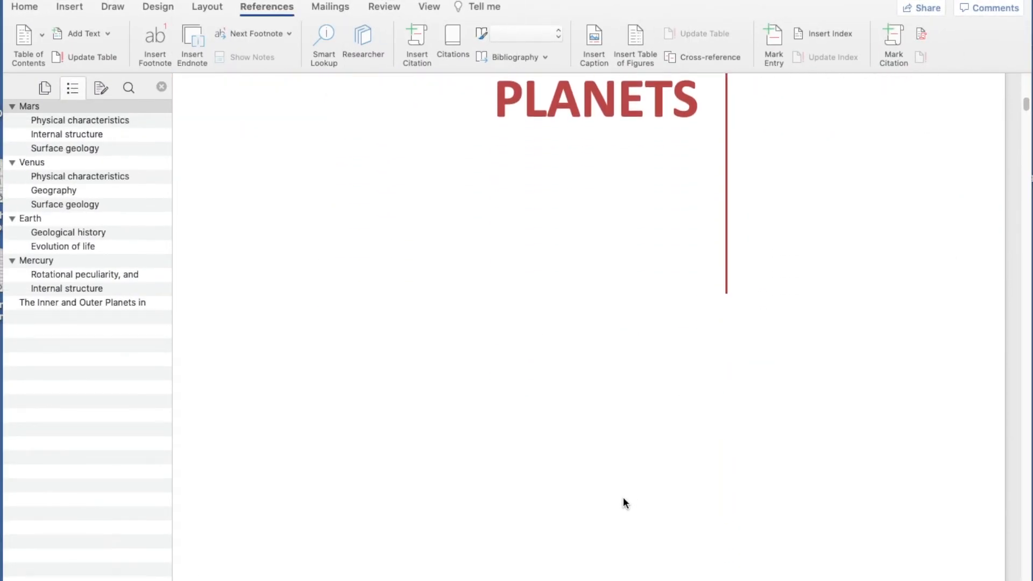
scroll(623, 502, "down", 7)
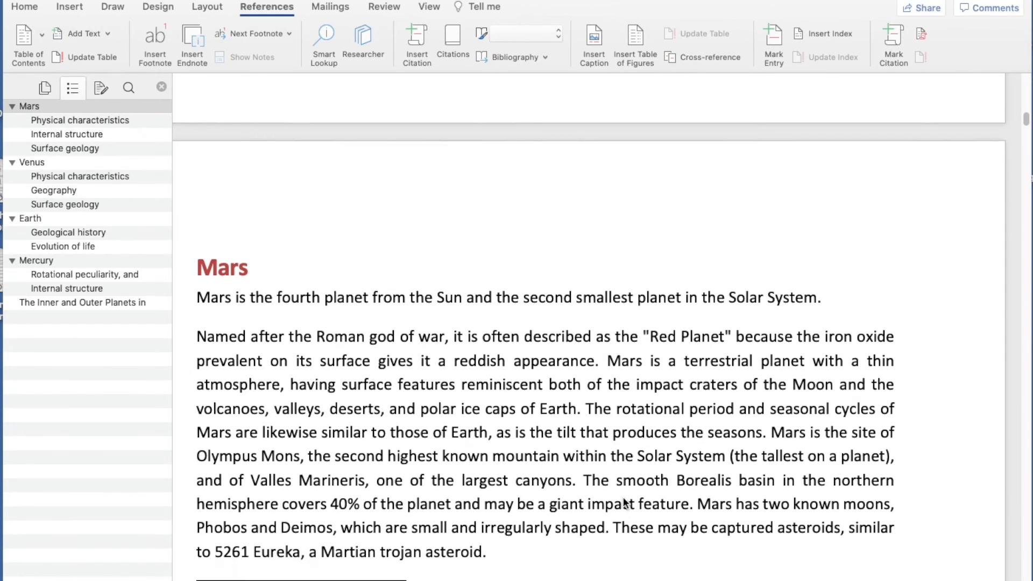
scroll(624, 502, "up", 1)
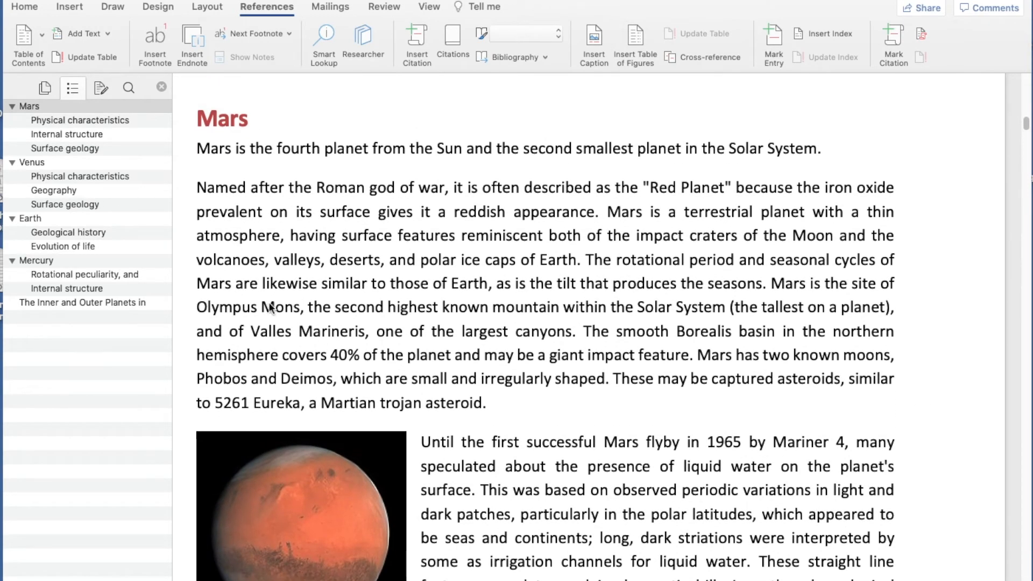
left_click(31, 162)
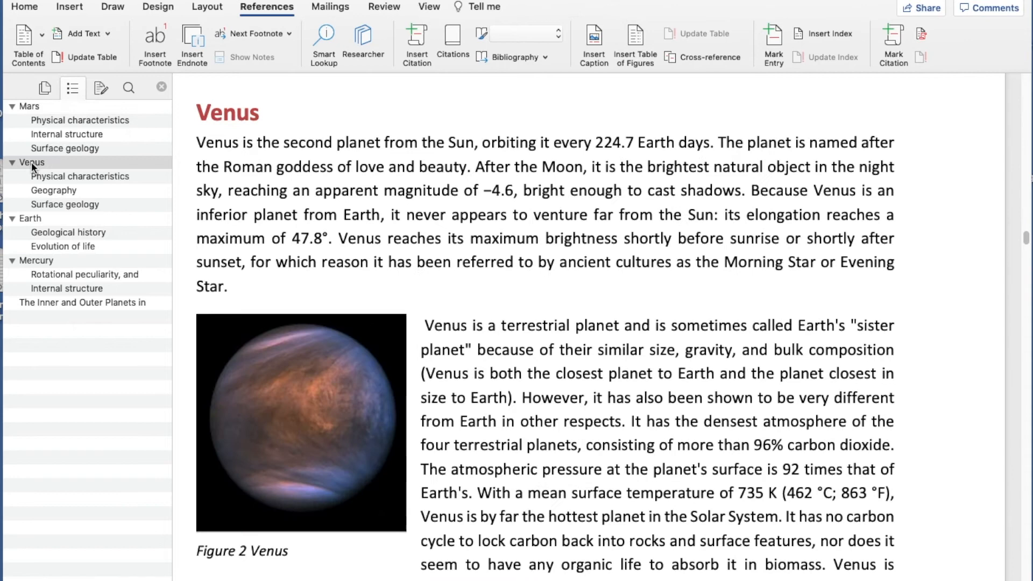
left_click(35, 221)
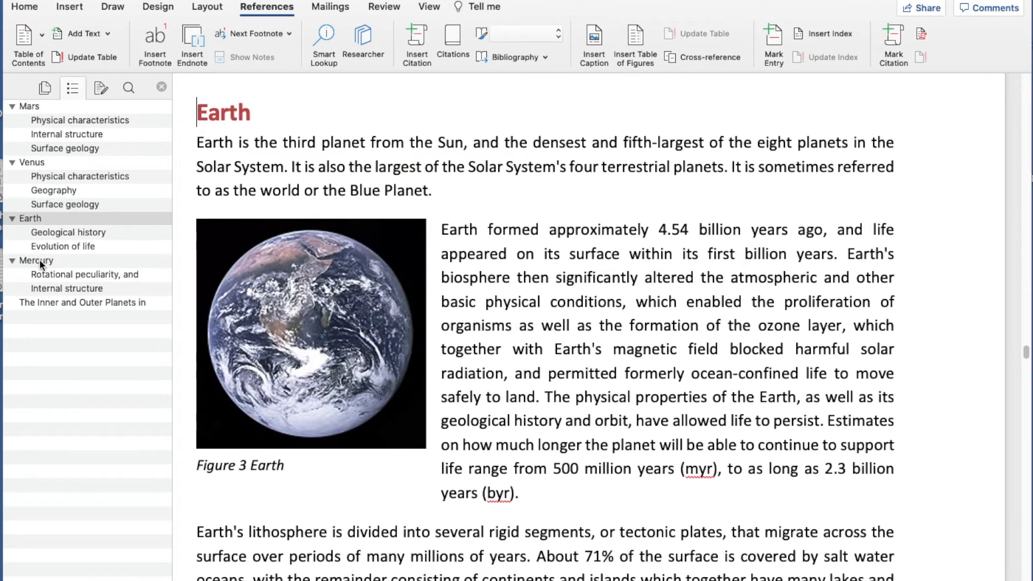
left_click(40, 260)
left_click(35, 108)
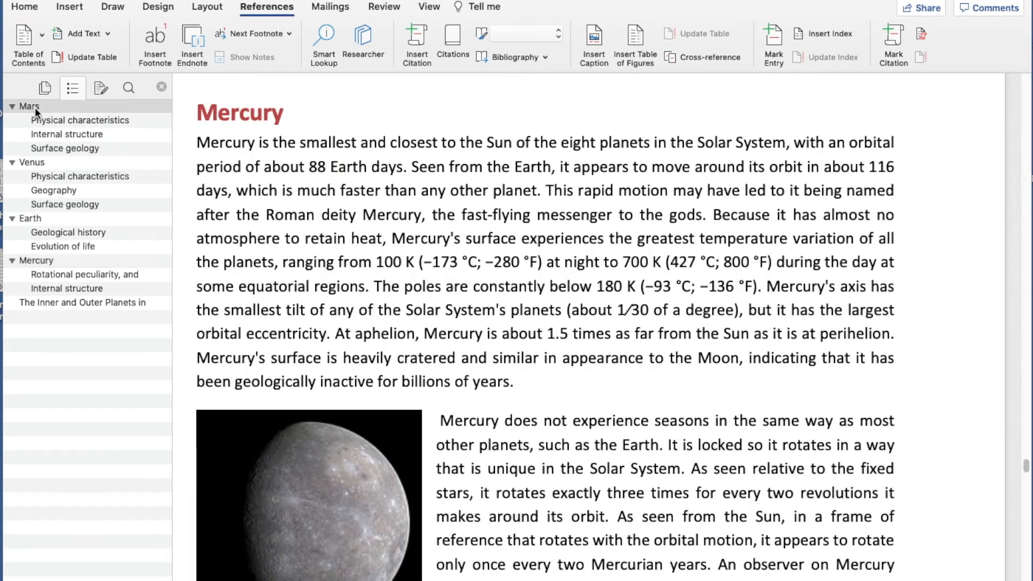
Examine the Mars figure and seasons table, the Venus section and the Mars physical characteristics, and return to the Mars heading.
scroll(381, 350, "down", 5)
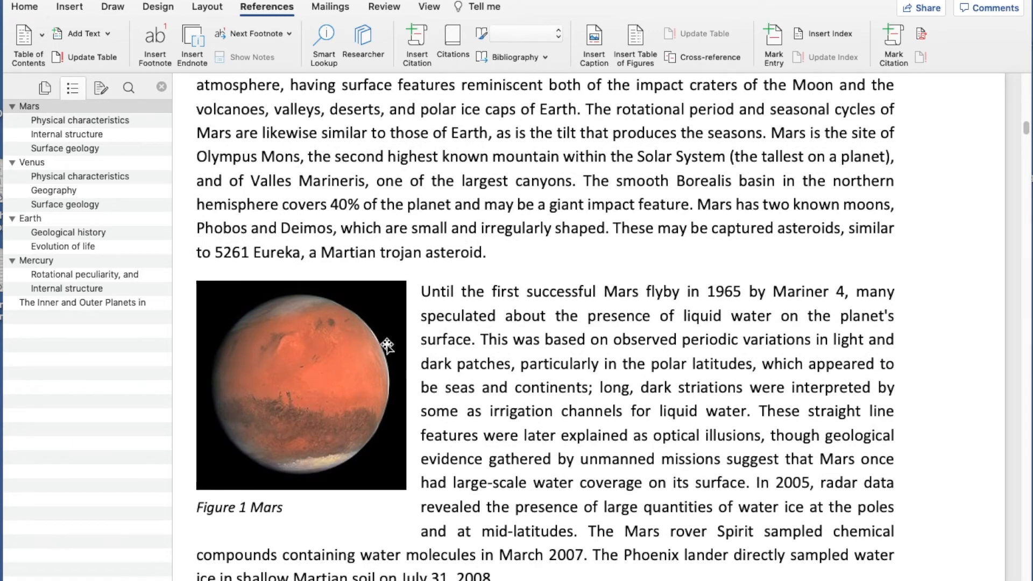
scroll(362, 341, "down", 2)
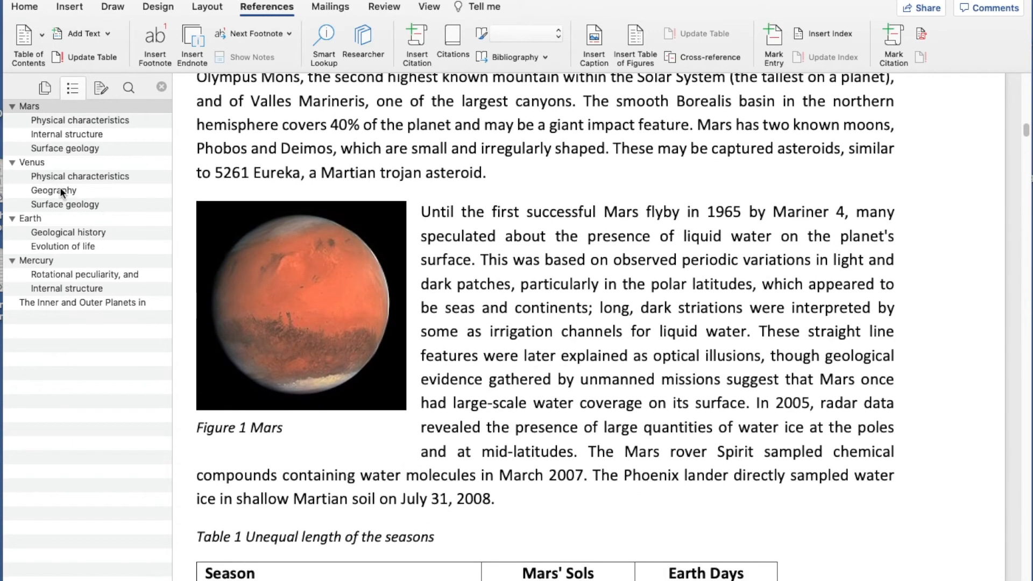
scroll(461, 502, "down", 3)
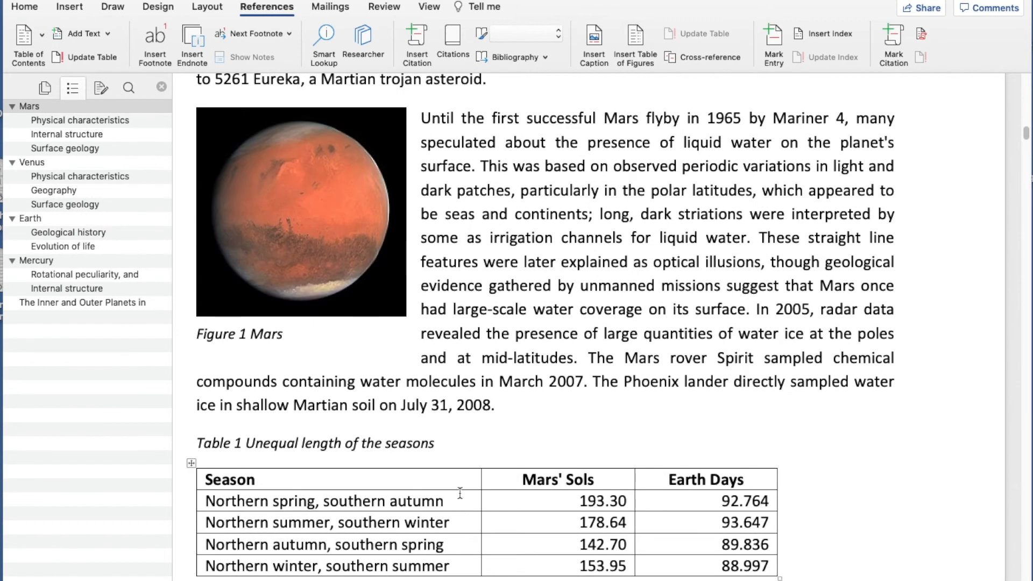
scroll(509, 406, "down", 3)
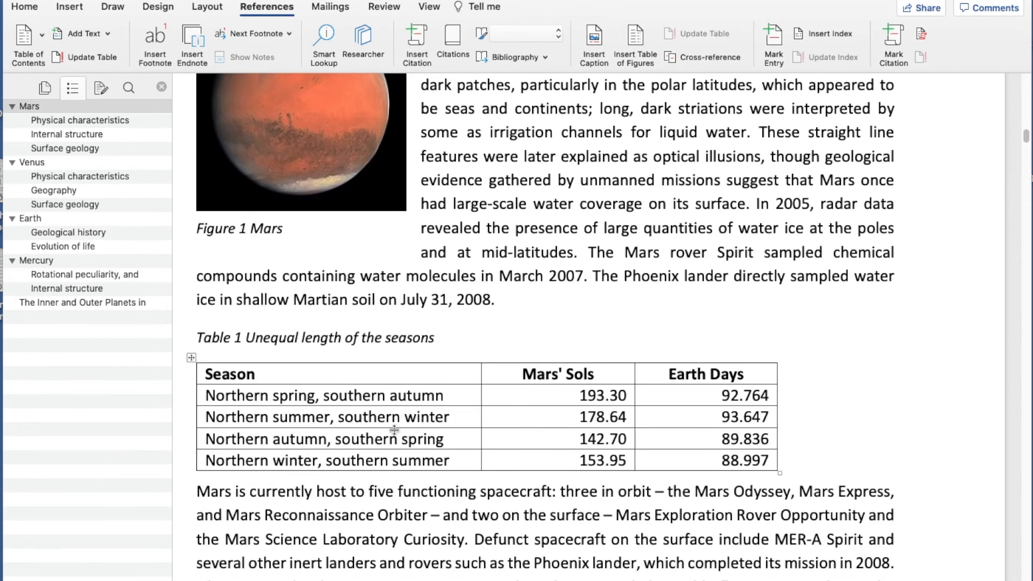
left_click(33, 162)
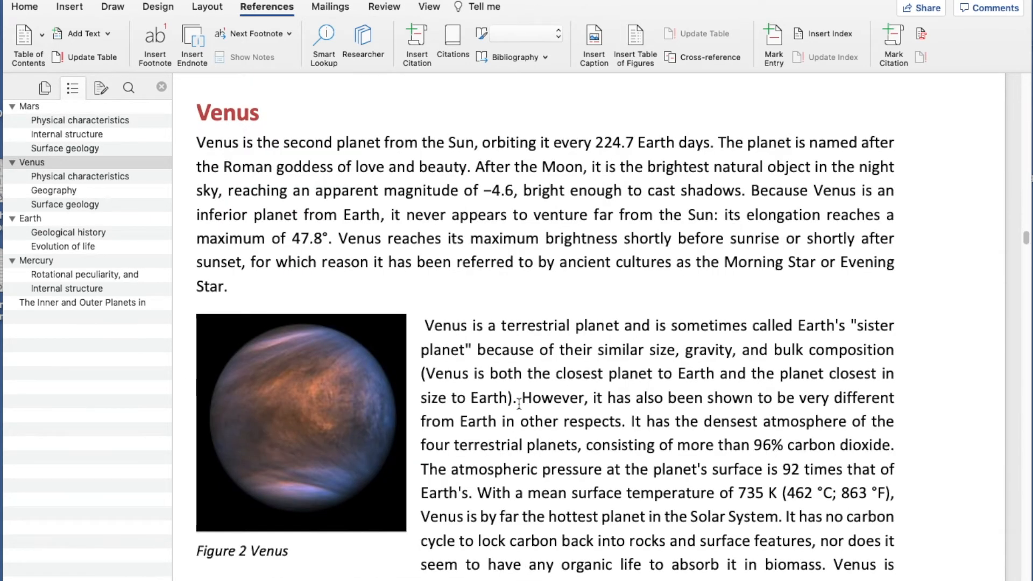
left_click(52, 119)
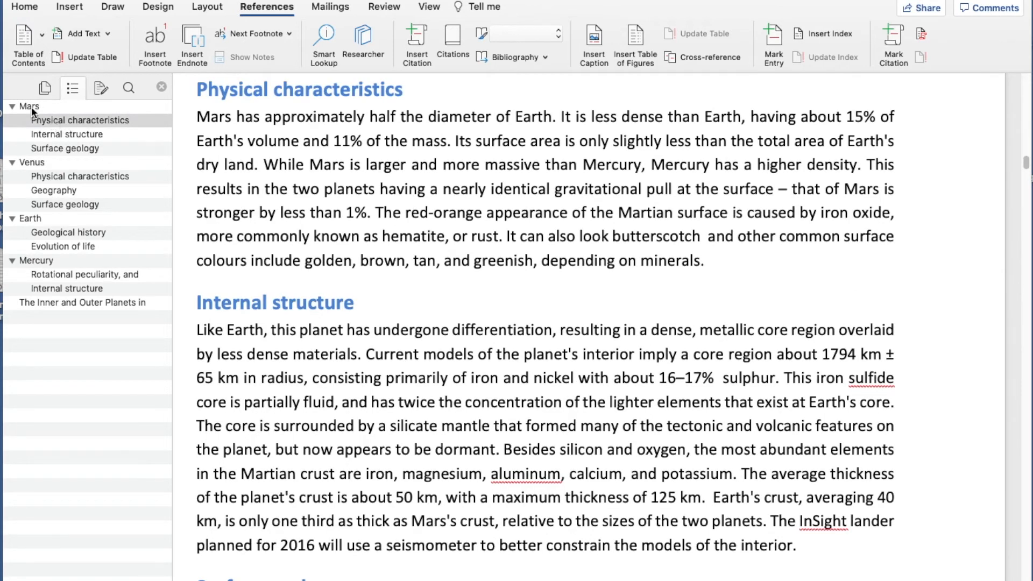
left_click(31, 108)
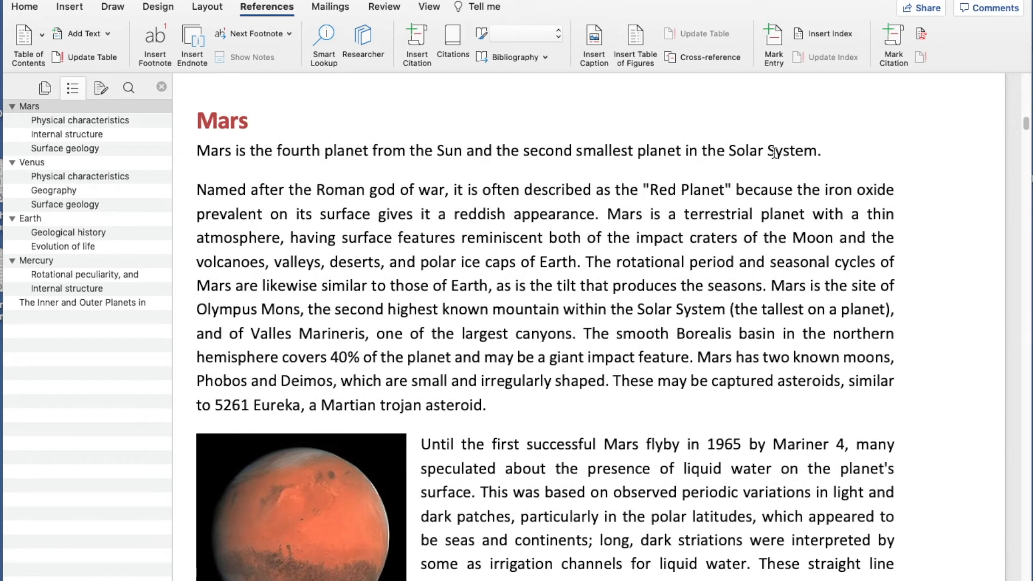
Look at the Solar System figure in the section on the inner and outer planets.
left_click(834, 150)
left_click(96, 302)
scroll(226, 351, "down", 10)
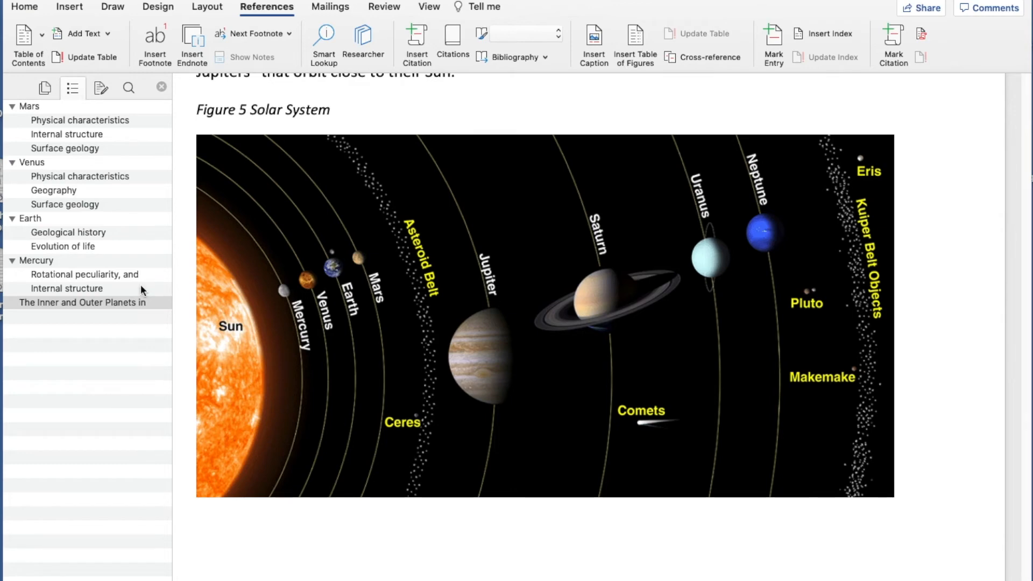
Add "See" at the end of the opening sentence under the Mars heading.
left_click(36, 107)
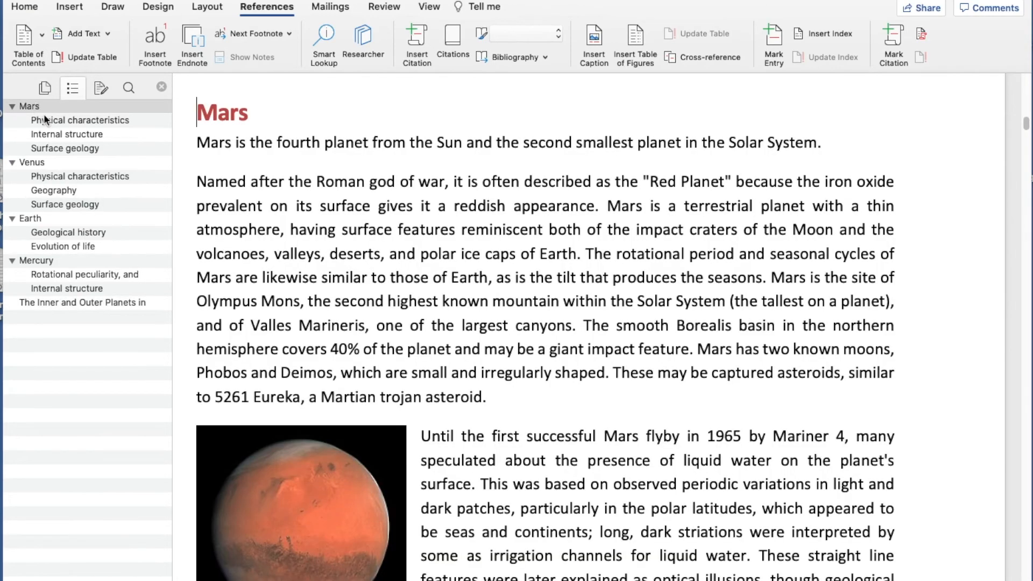
left_click(839, 143)
type("See")
Insert a linked cross-reference to the Figure 5 Solar System caption, using only the caption text.
left_click(699, 58)
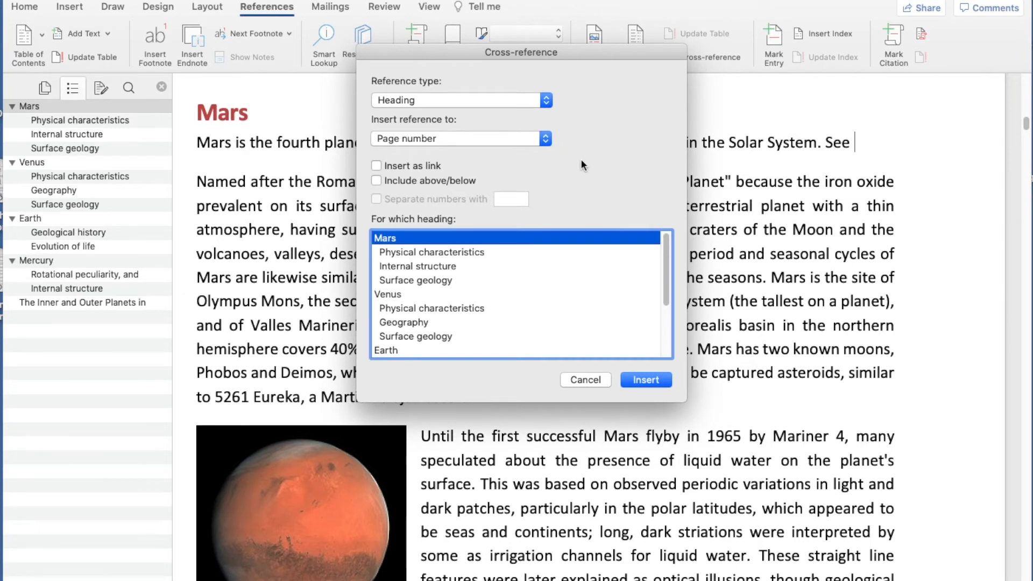
left_click(547, 101)
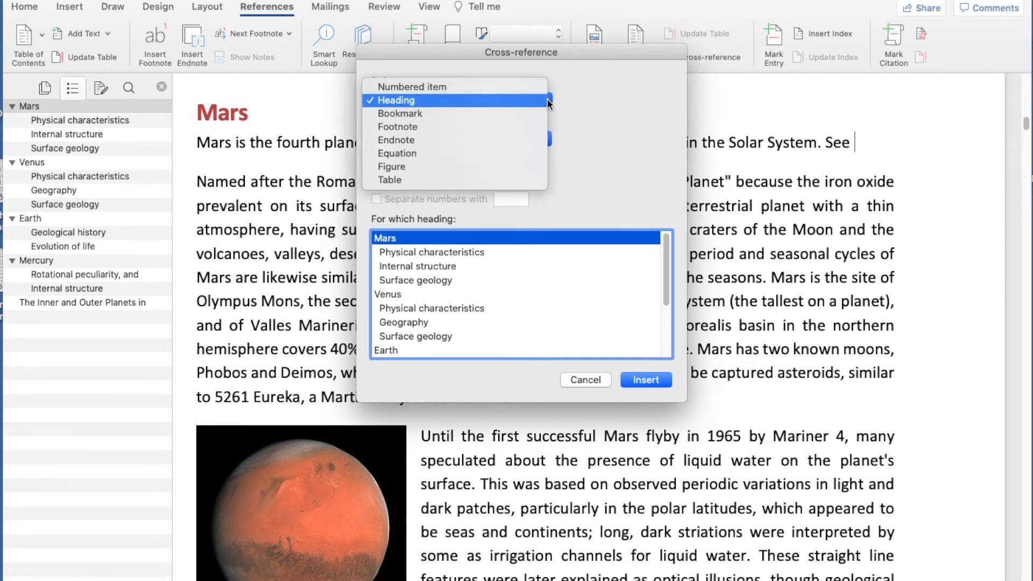
left_click(398, 166)
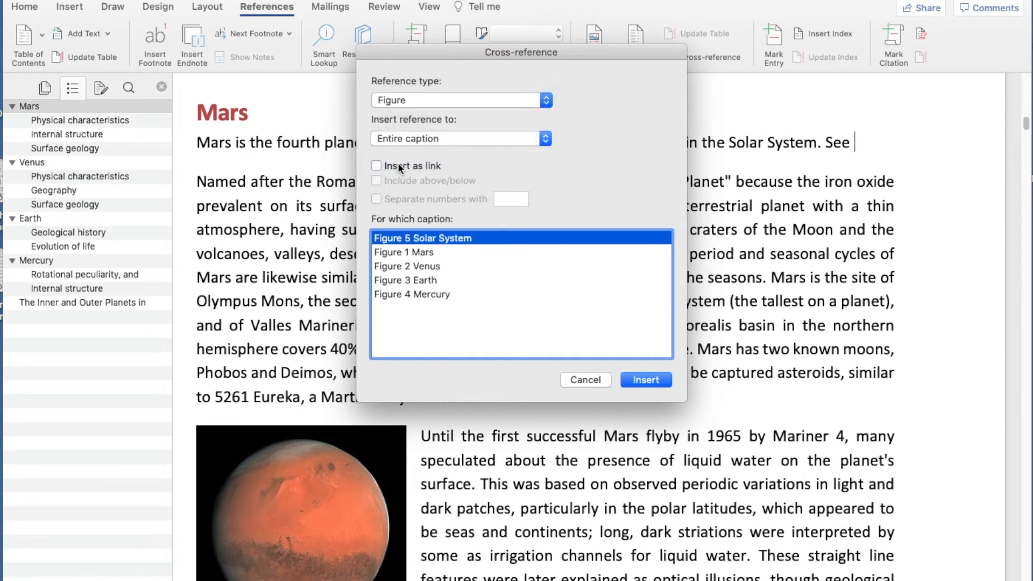
left_click(543, 139)
left_click(470, 163)
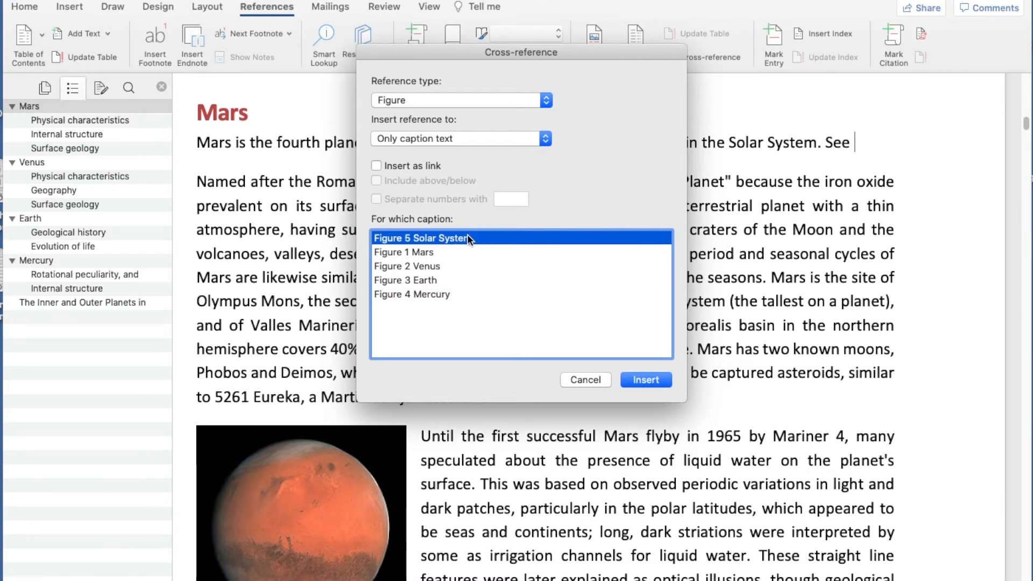
left_click(376, 165)
left_click(630, 380)
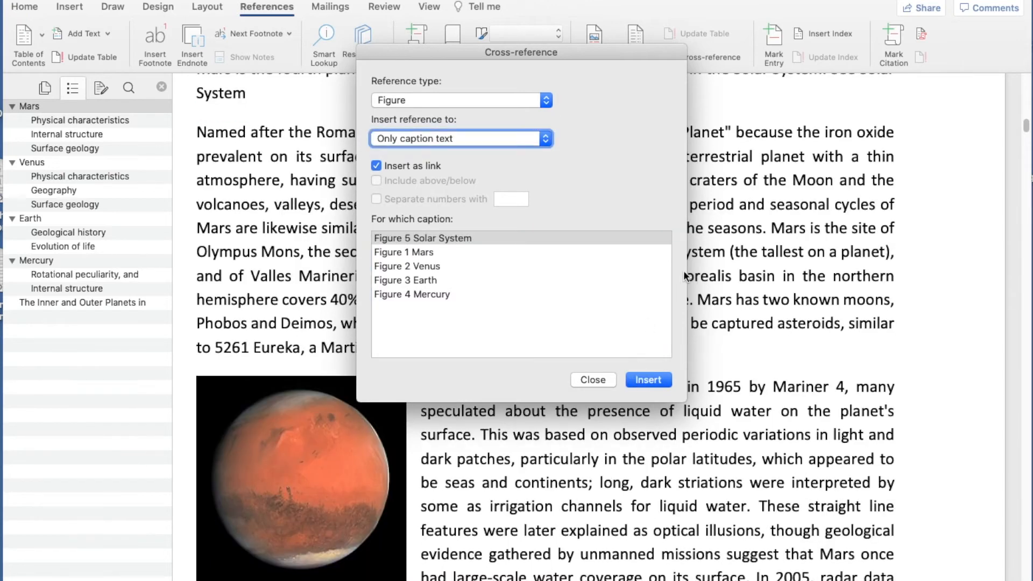
Move the Cross-reference dialog clear of the sentence and add "on page" after the inserted caption text.
scroll(716, 235, "up", 3)
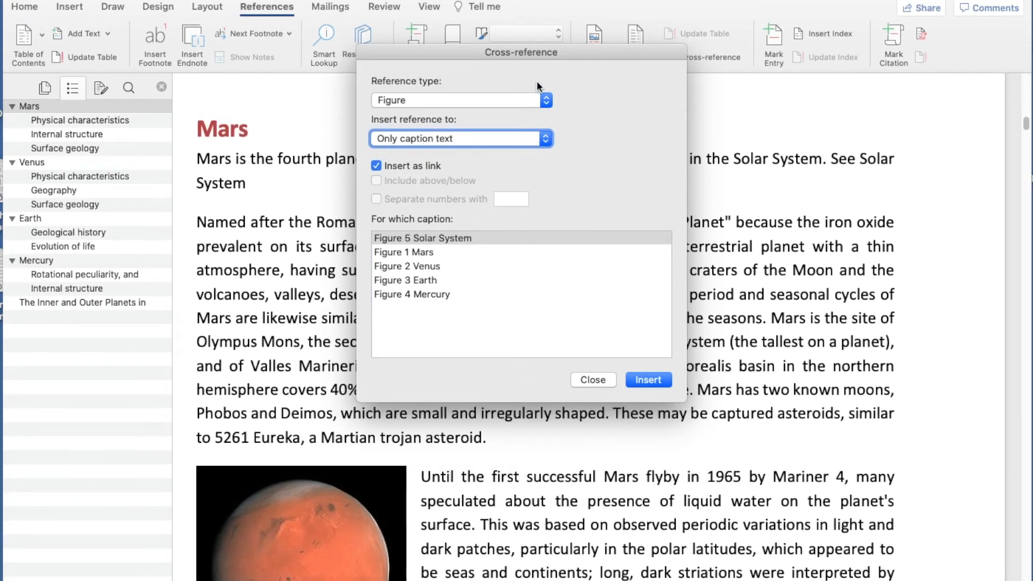
left_click_drag(518, 56, 631, 248)
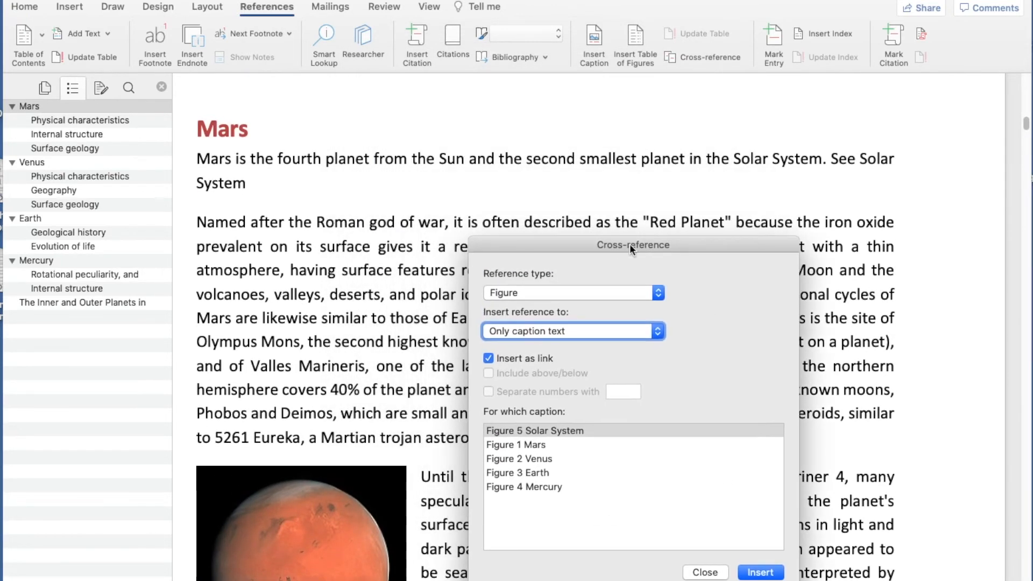
left_click_drag(630, 244, 577, 221)
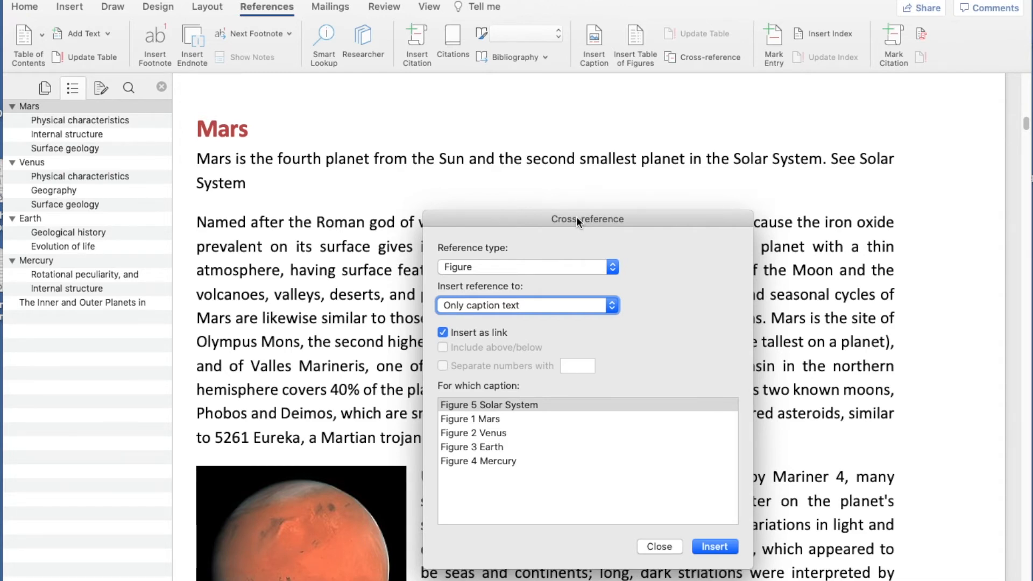
left_click(258, 186)
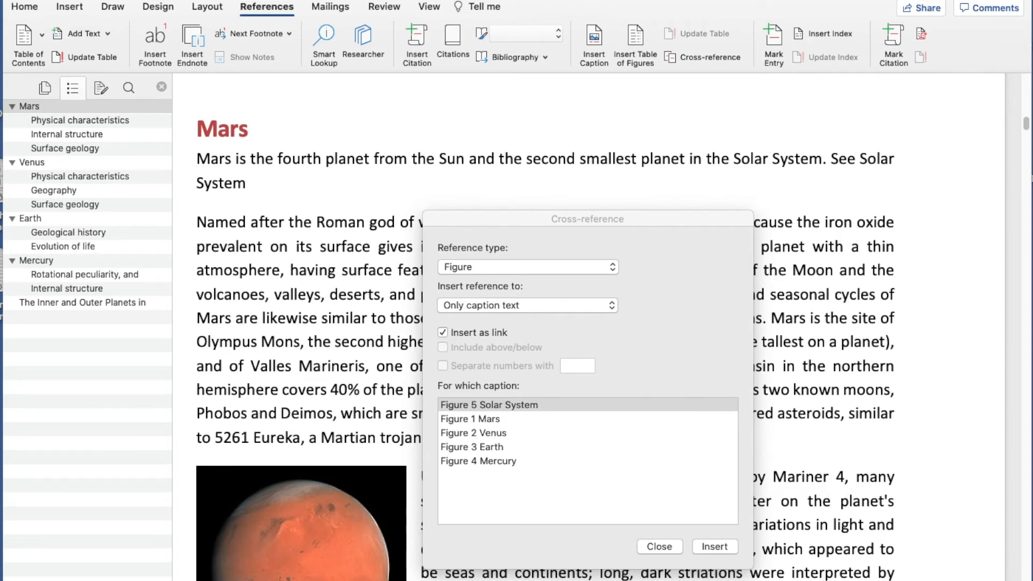
type("on page")
Insert a cross-reference to the page number of Figure 5 Solar System, without making it a link.
left_click(655, 219)
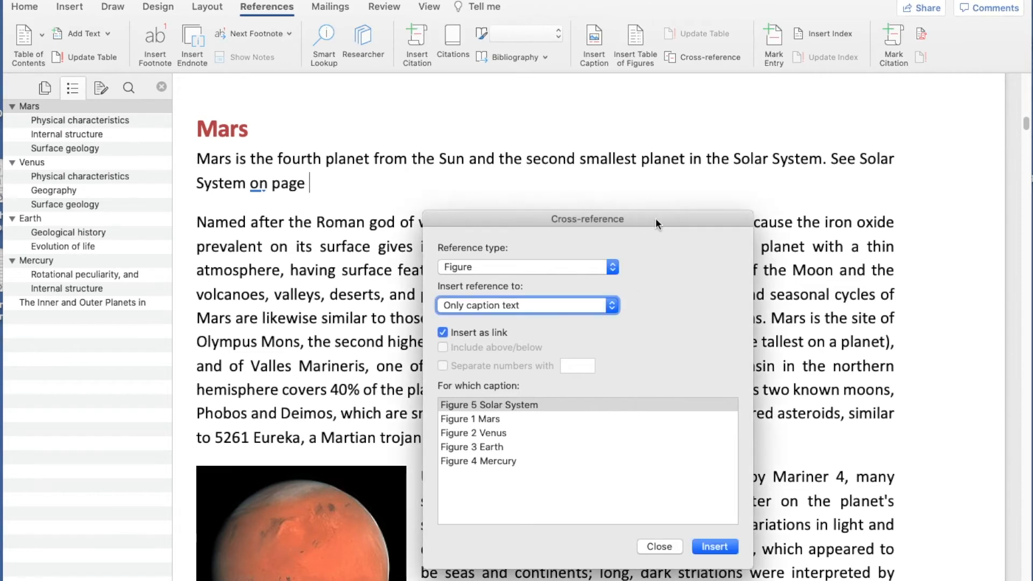
left_click(613, 305)
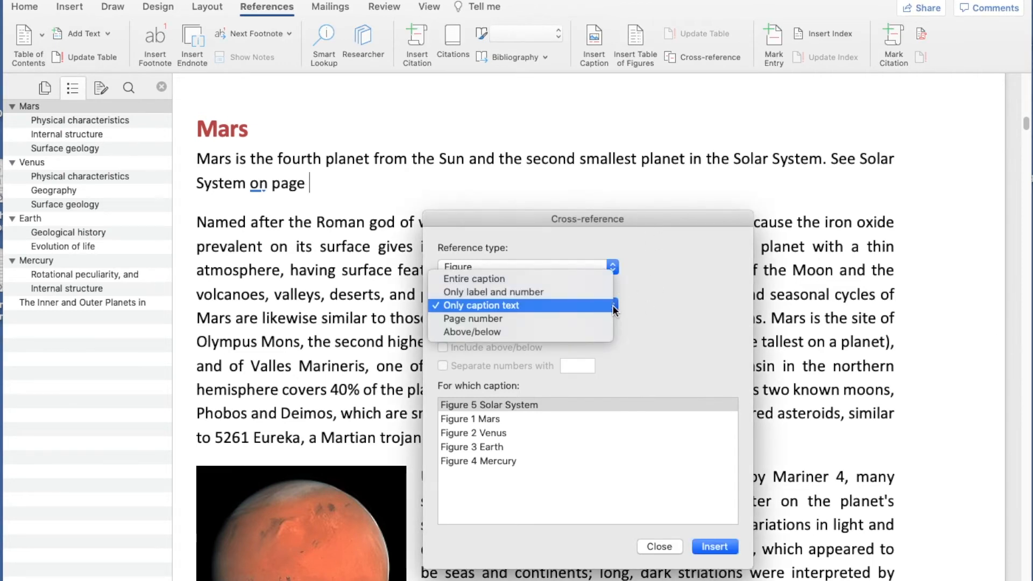
left_click(502, 318)
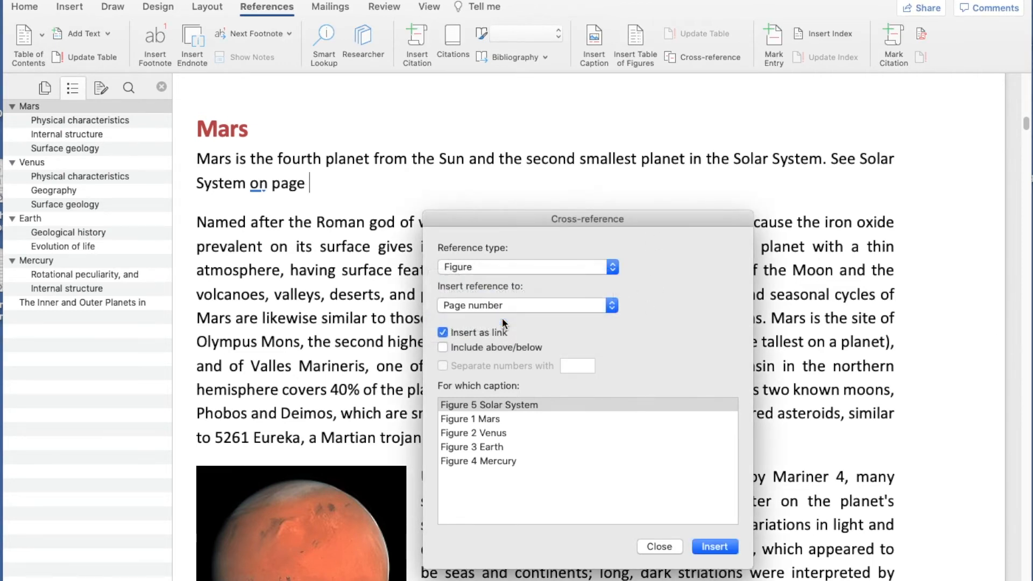
left_click(443, 332)
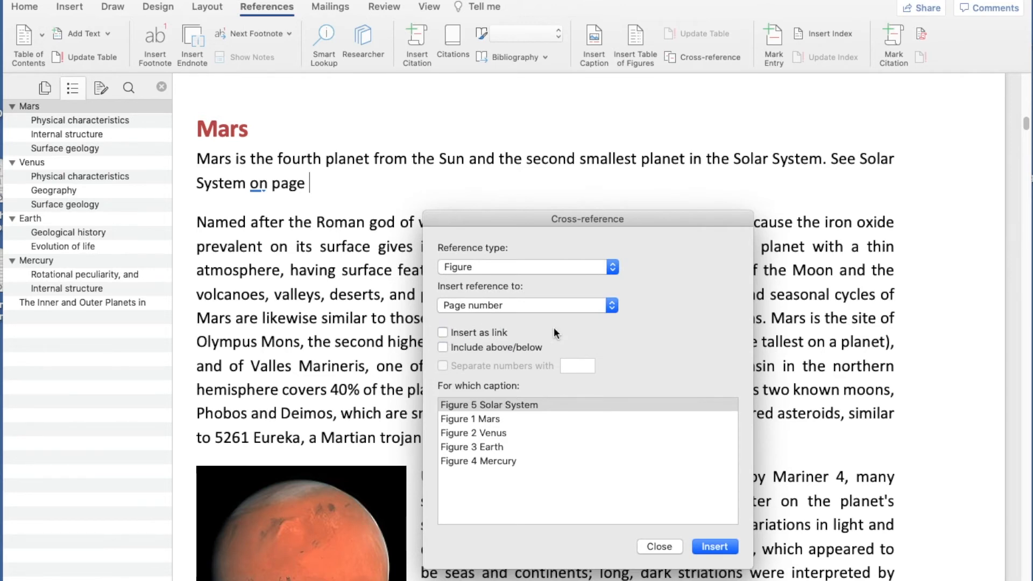
left_click(707, 545)
Add a comma after the page number reference and return to the cross-reference settings.
left_click(351, 182)
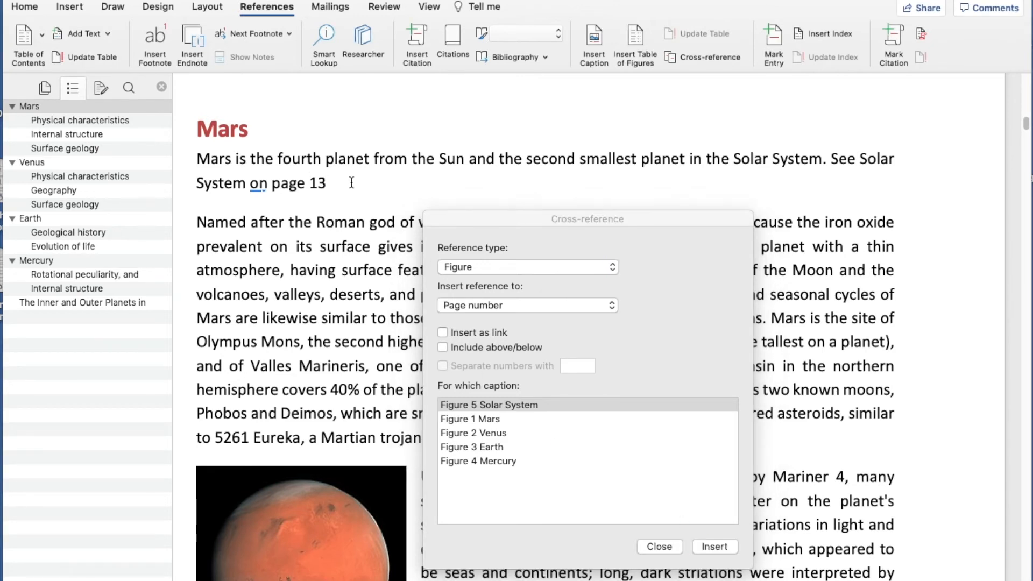
type(",")
left_click(485, 218)
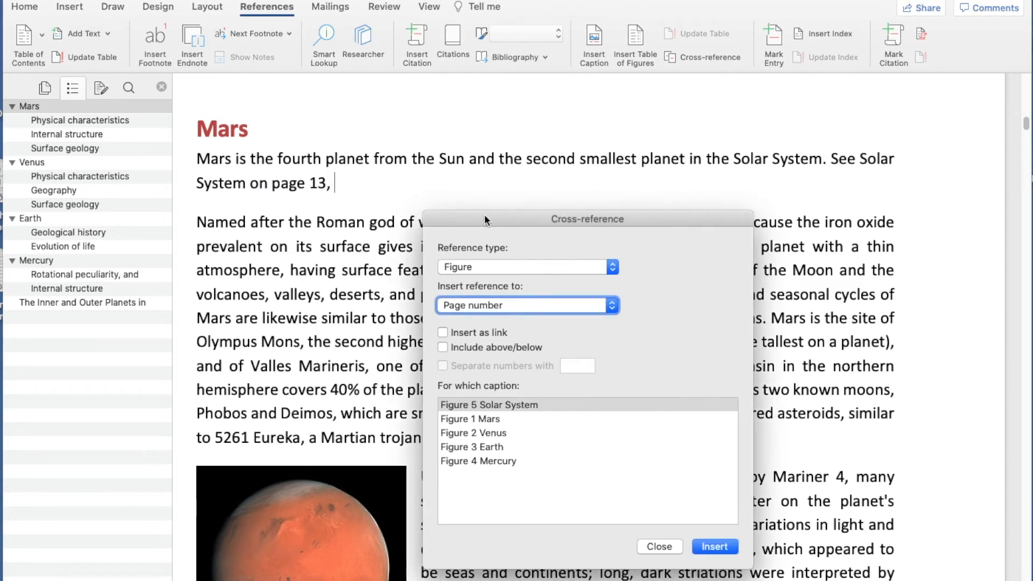
Insert an above/below cross-reference to Figure 5 Solar System without a link, and end the Mars sentence with a period.
left_click(557, 306)
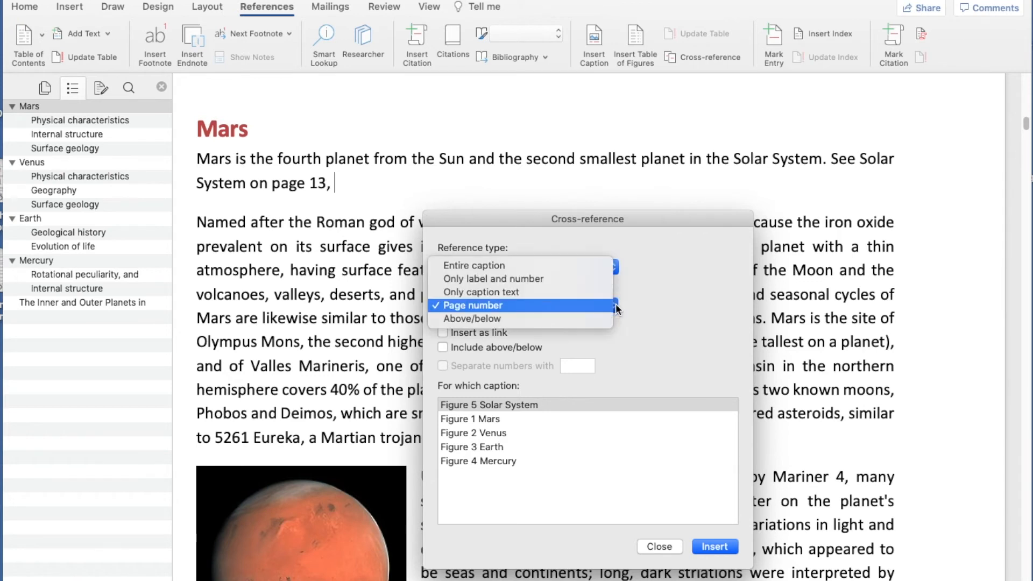
left_click(541, 320)
left_click(715, 547)
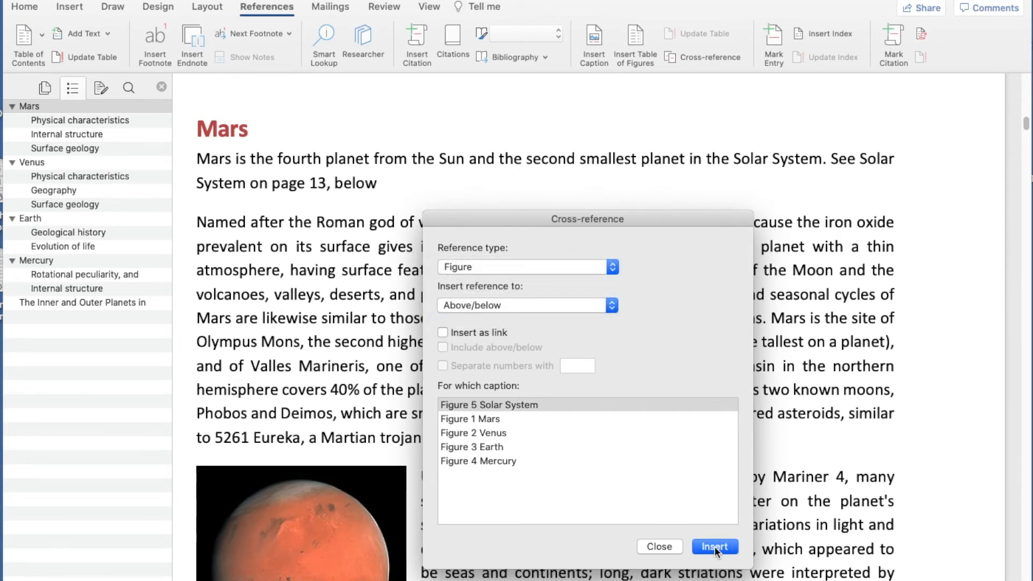
left_click(659, 547)
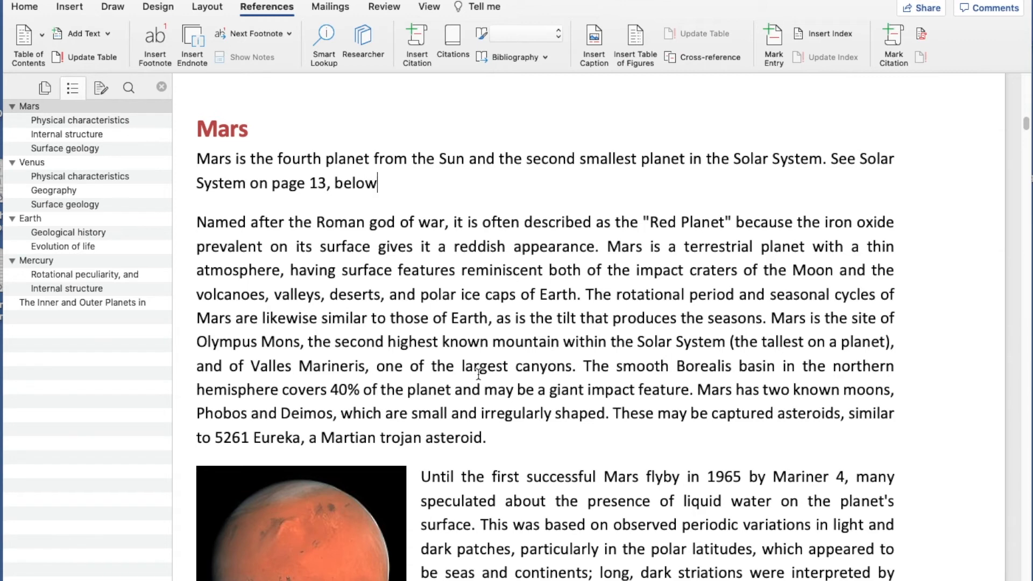
type(".")
left_click(466, 269)
Check the Inner and Outer Planets section, and add "Refer to" at the end of the Earth section's opening paragraph.
left_click(36, 219)
left_click(455, 188)
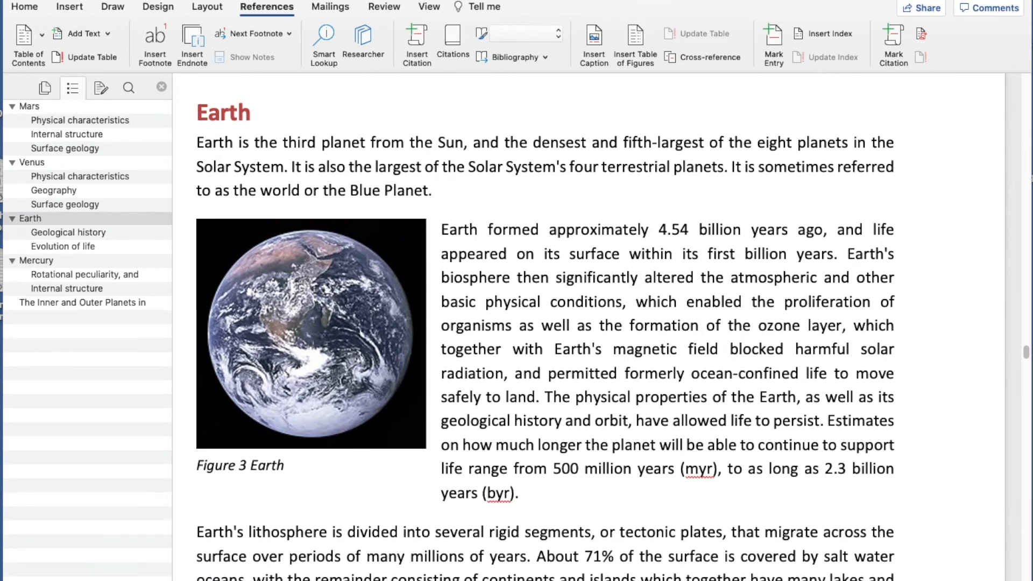
left_click(111, 300)
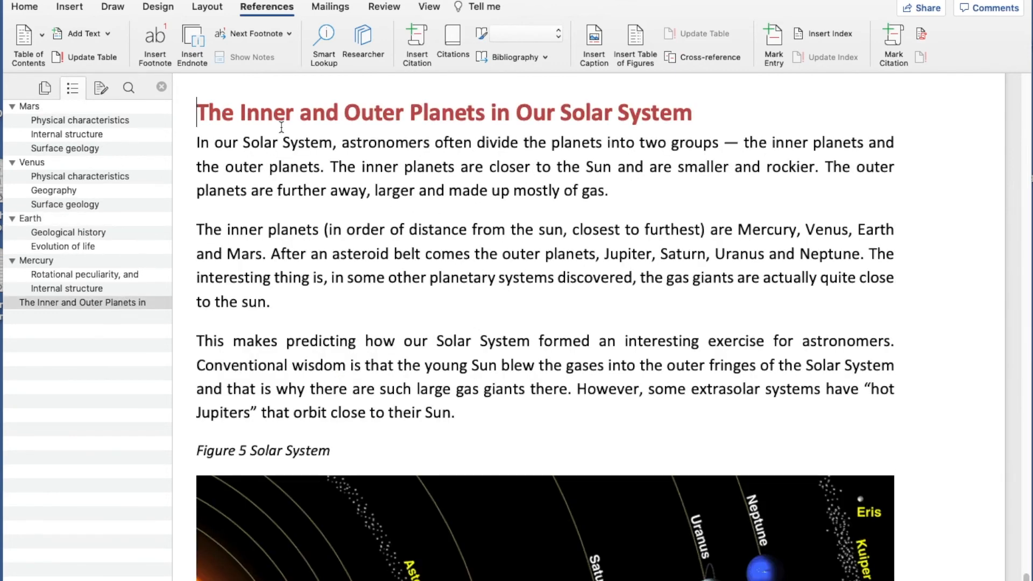
key("Return")
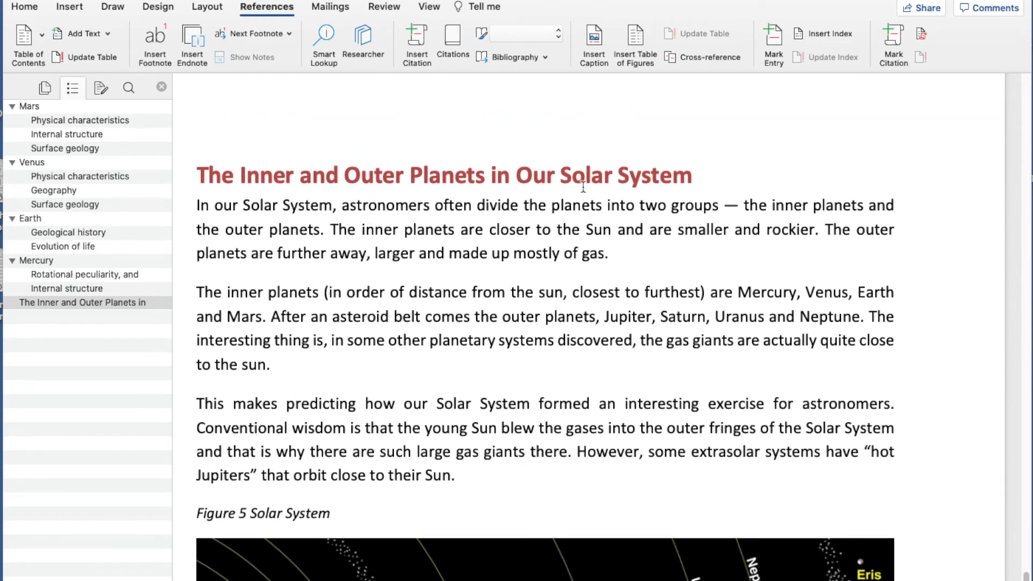
left_click(37, 219)
left_click(460, 190)
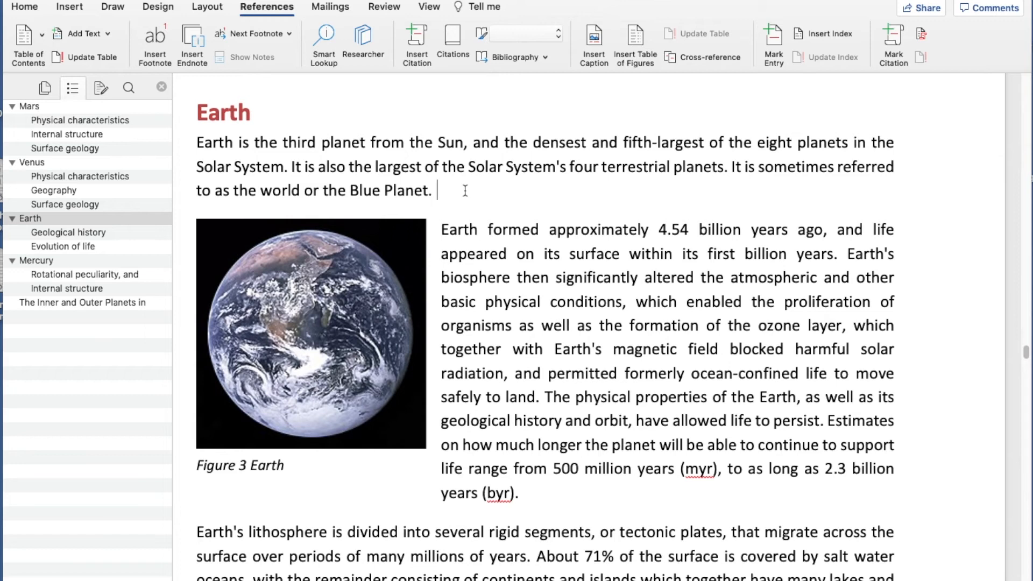
type("re fer to")
Insert a linked cross-reference to the heading text of "The Inner and Outer Planets in Our Solar System".
left_click(693, 56)
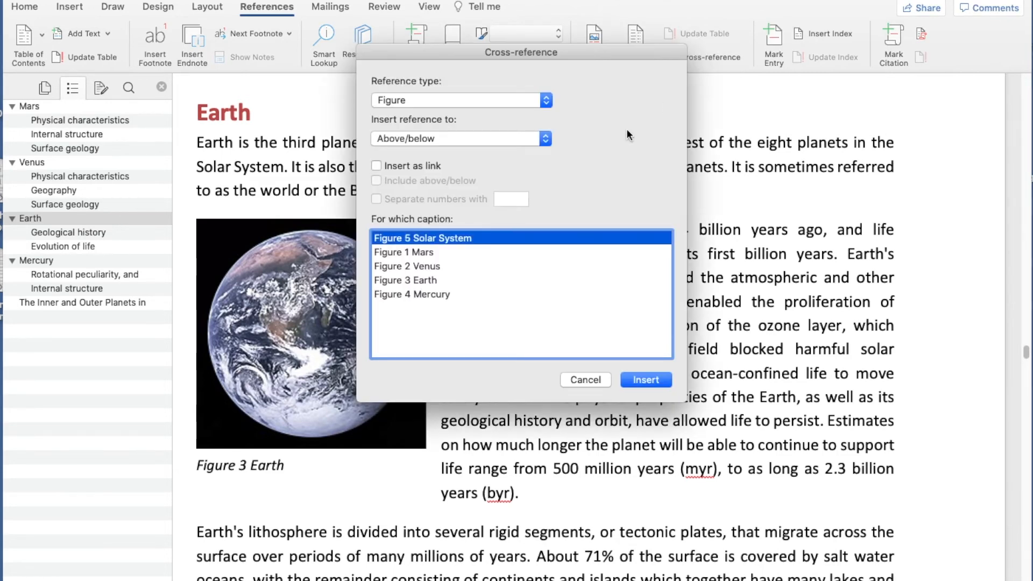
left_click_drag(468, 55, 665, 149)
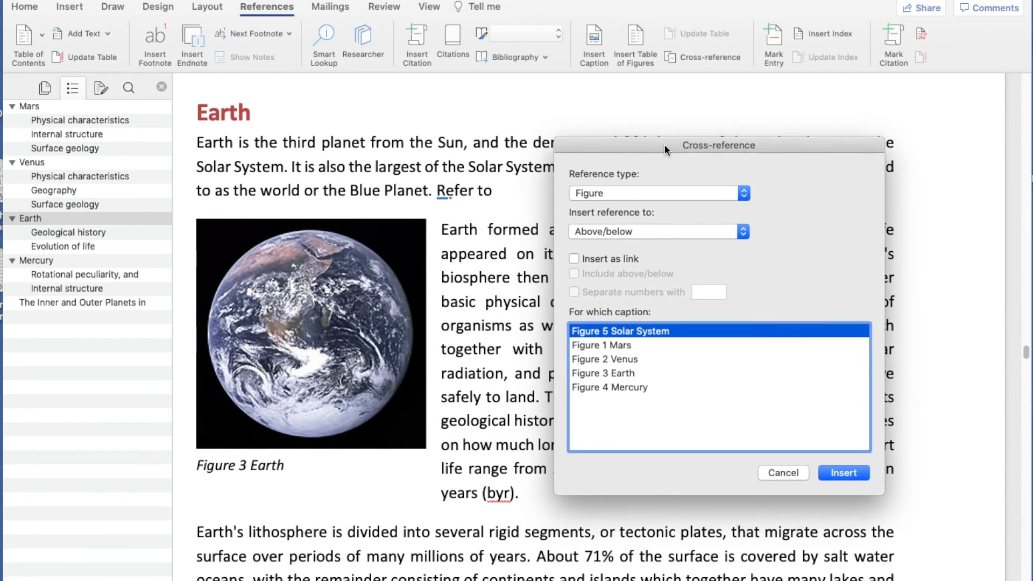
left_click(744, 193)
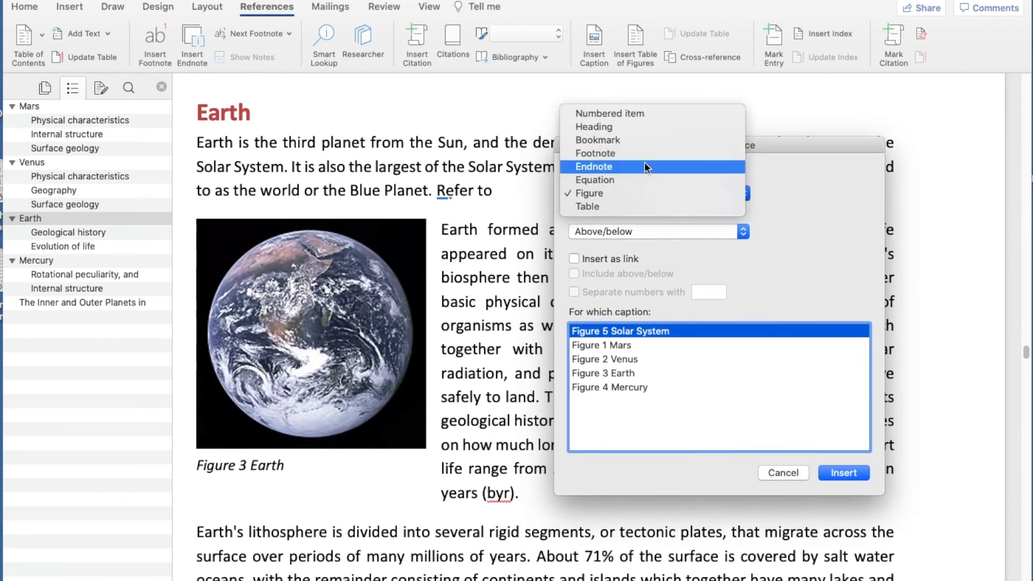
left_click(601, 127)
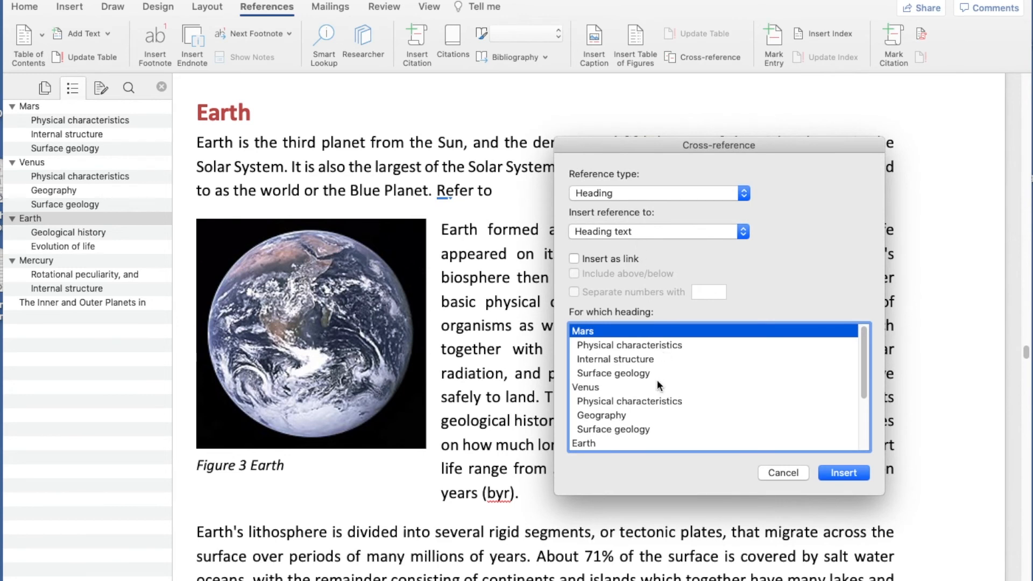
left_click_drag(861, 346, 861, 404)
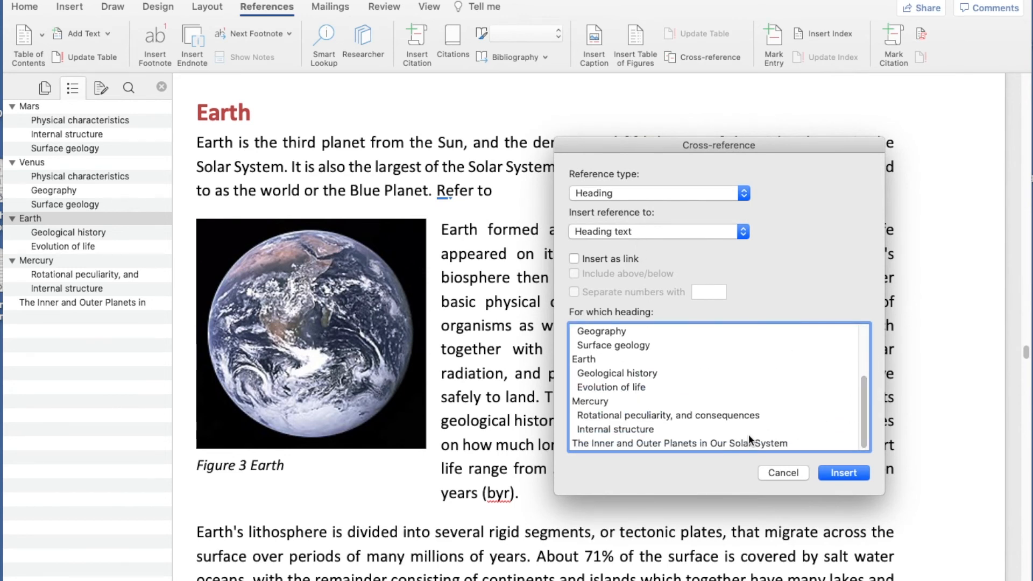
left_click(721, 442)
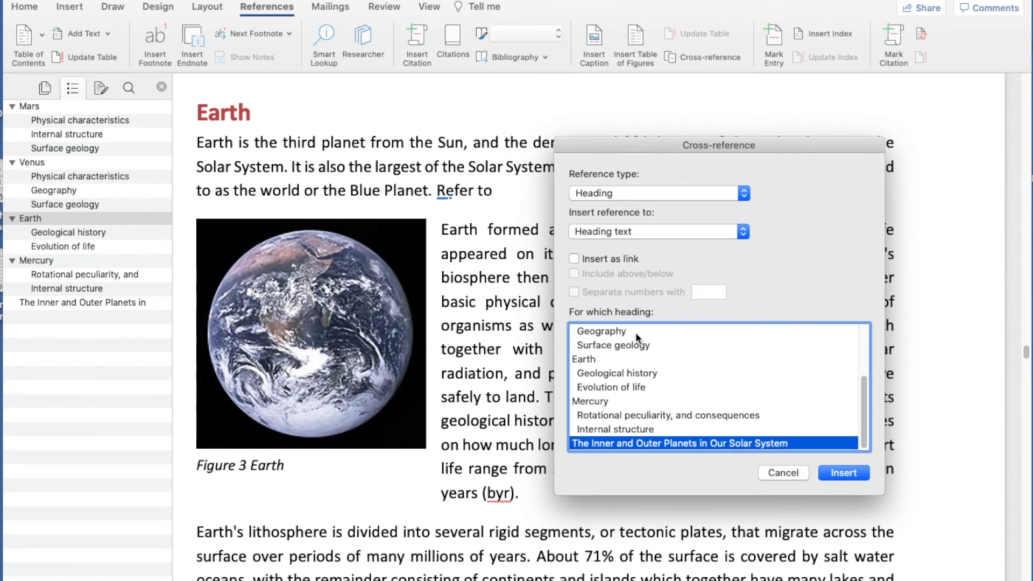
left_click(832, 473)
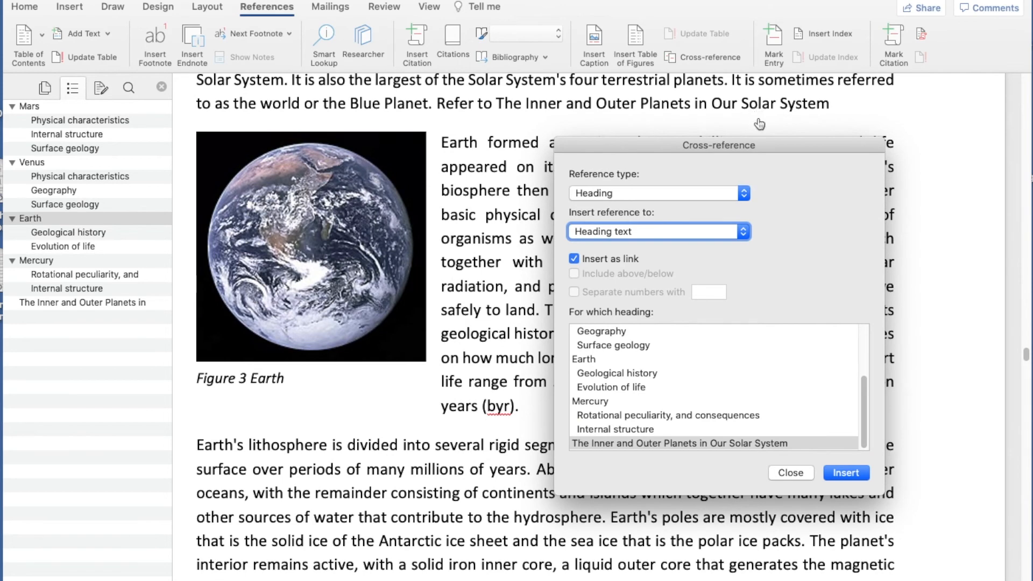
Move the Cross-reference dialog clear of the Earth sentence and add "on page" after the inserted heading text.
left_click_drag(748, 142, 689, 176)
scroll(872, 213, "up", 2)
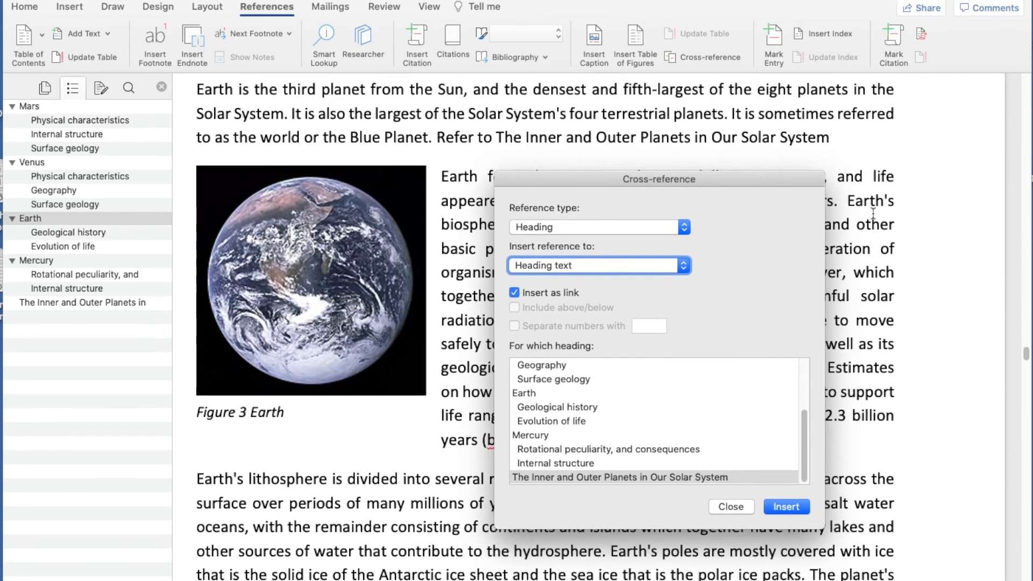
left_click(842, 141)
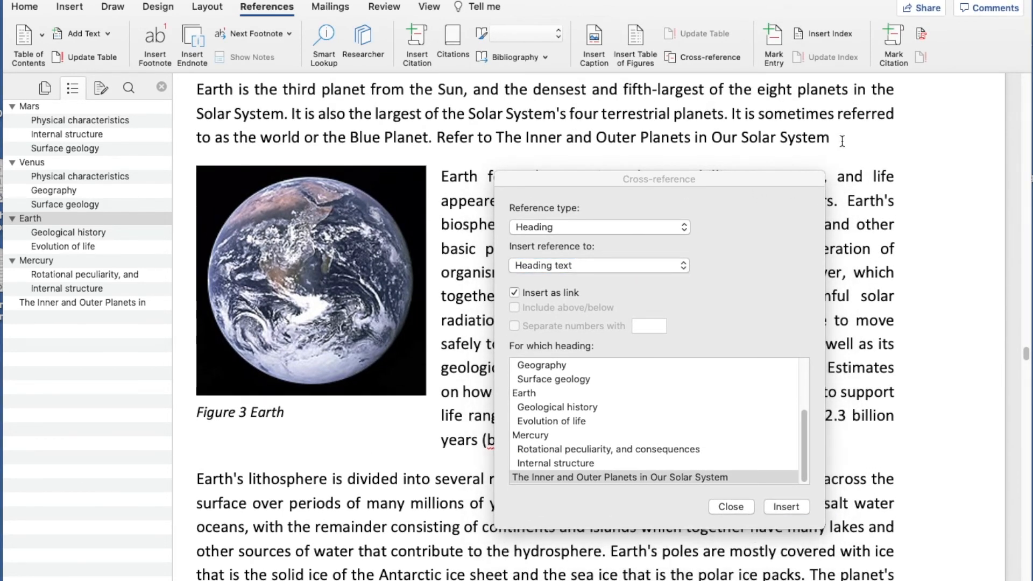
type("on page")
left_click(721, 178)
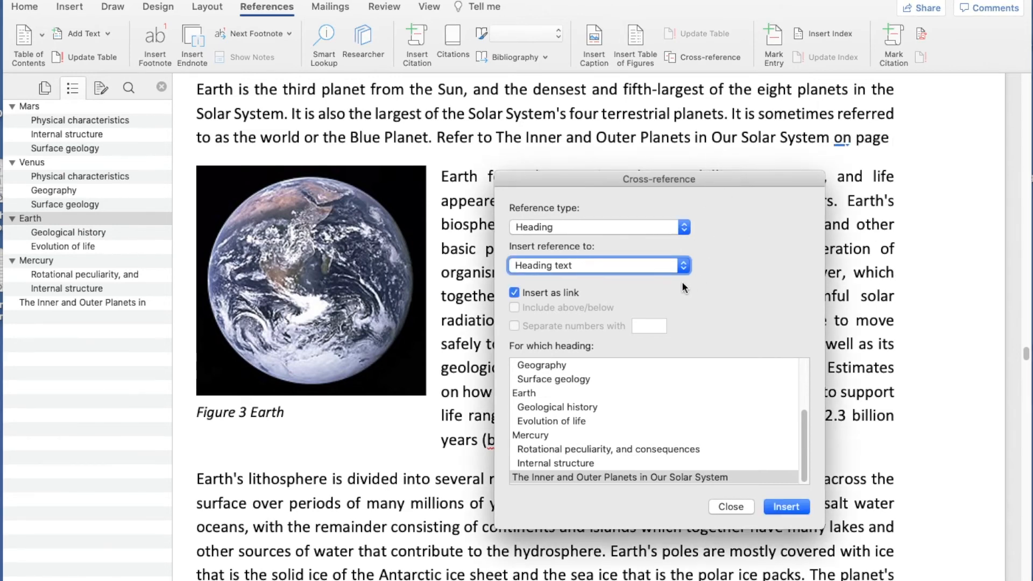
Insert an unlinked page number reference to the Inner and Outer Planets heading, and end the sentence with a period.
left_click(682, 267)
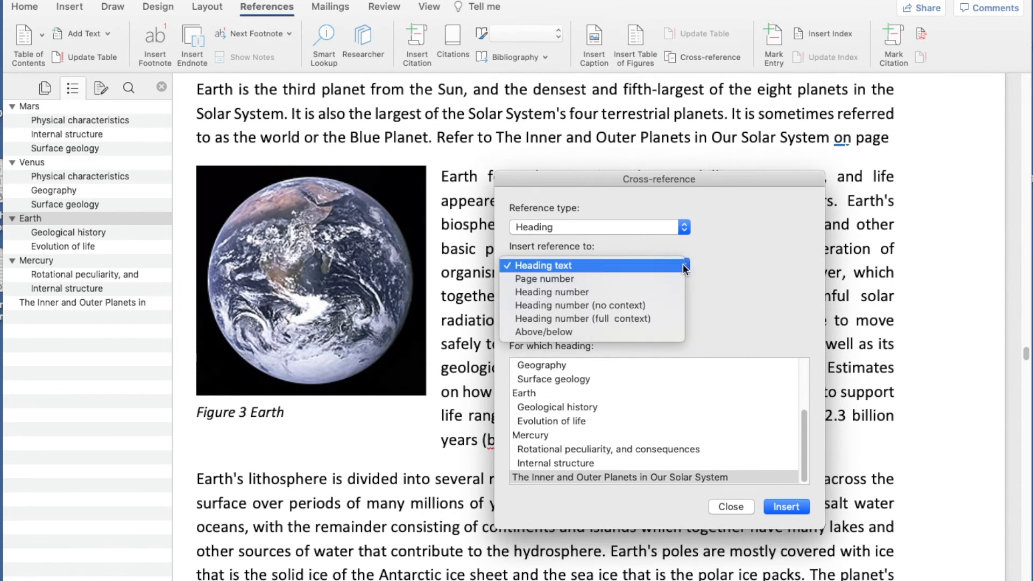
left_click(561, 280)
left_click(514, 292)
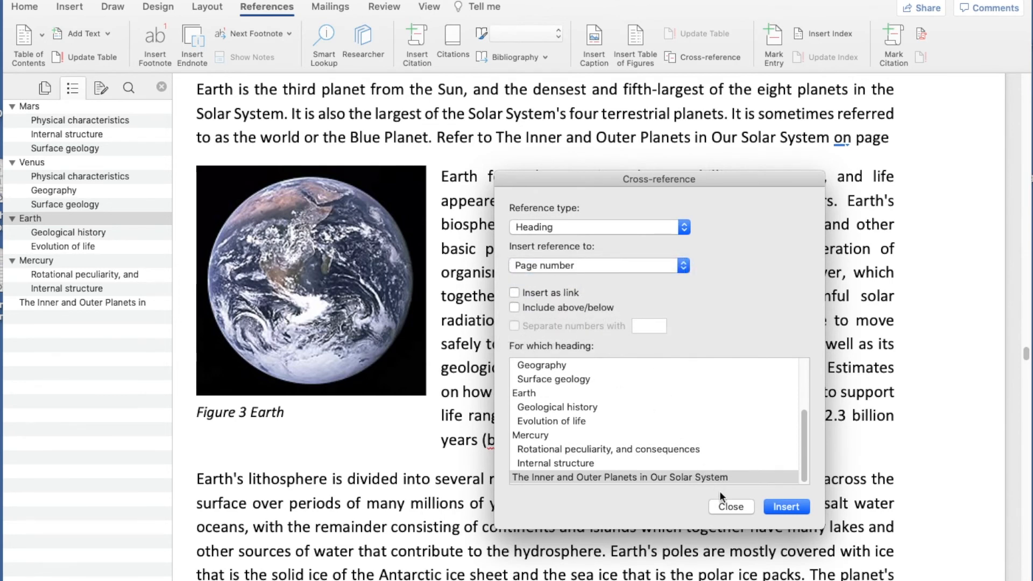
left_click(775, 508)
left_click(740, 511)
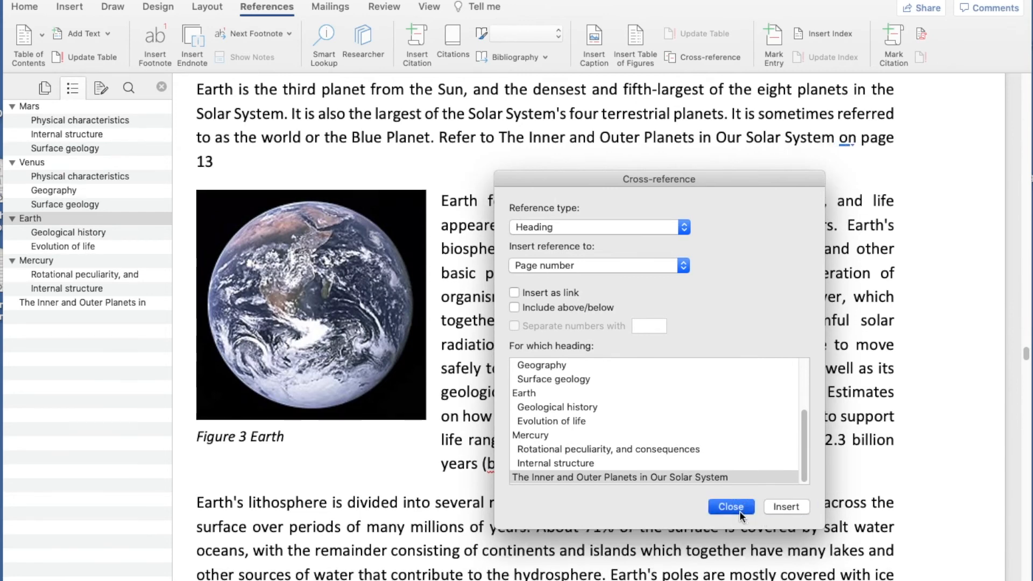
type(".")
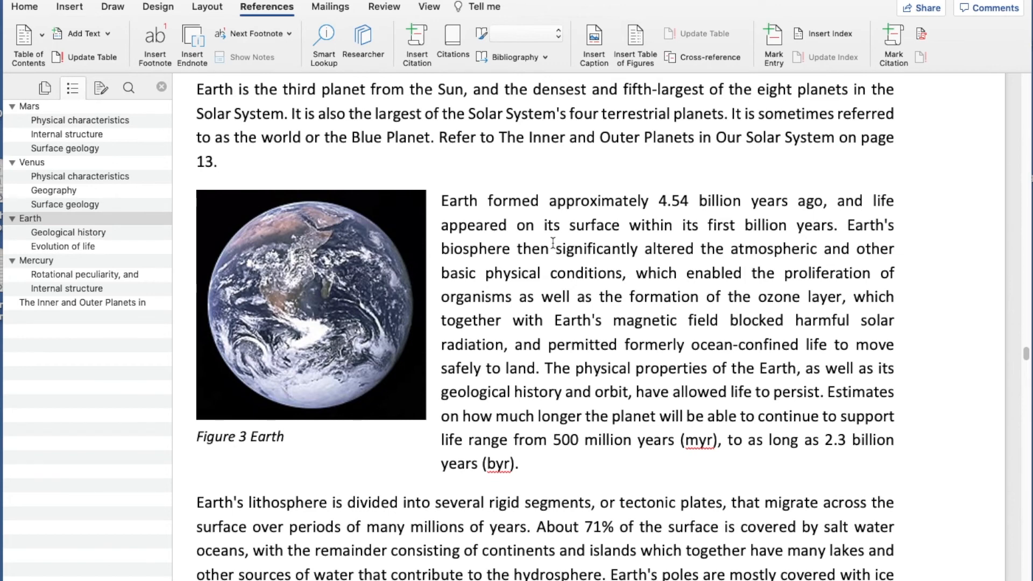
Generate filler text with =RAND(50) in a new paragraph below the text beside the Earth figure.
scroll(553, 242, "up", 3)
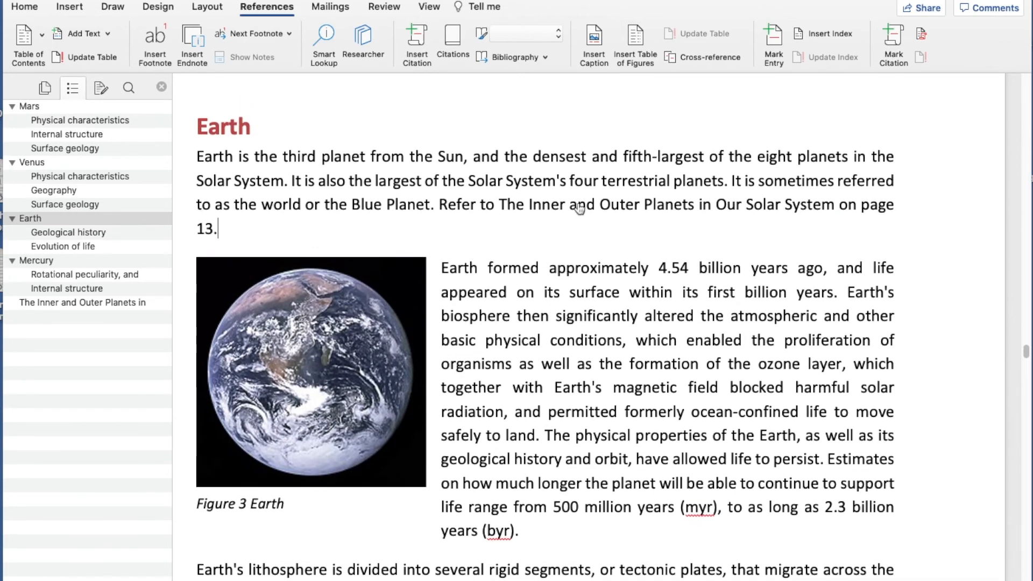
scroll(572, 343, "down", 1)
scroll(572, 343, "down", 9)
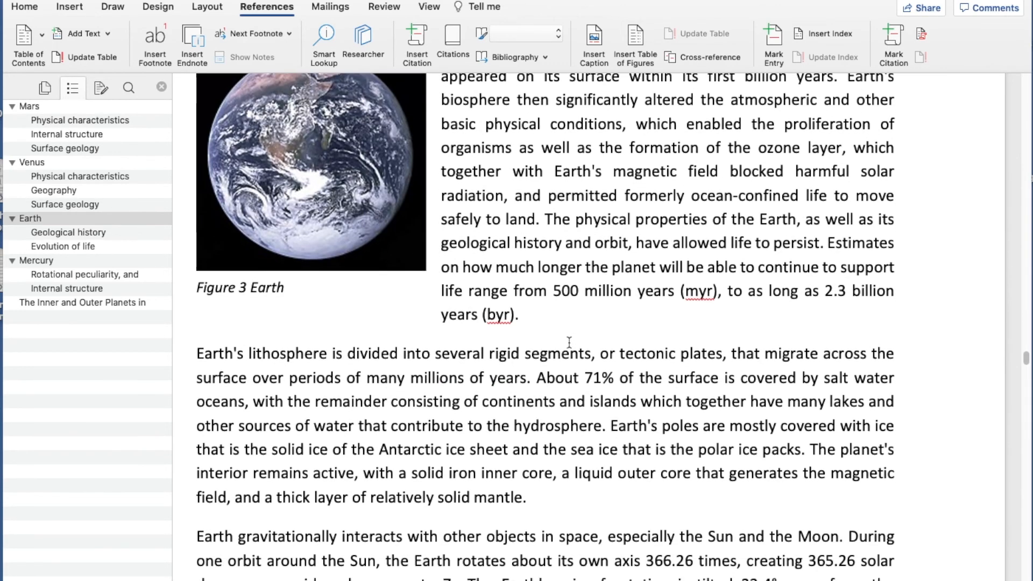
left_click(525, 315)
key("Return")
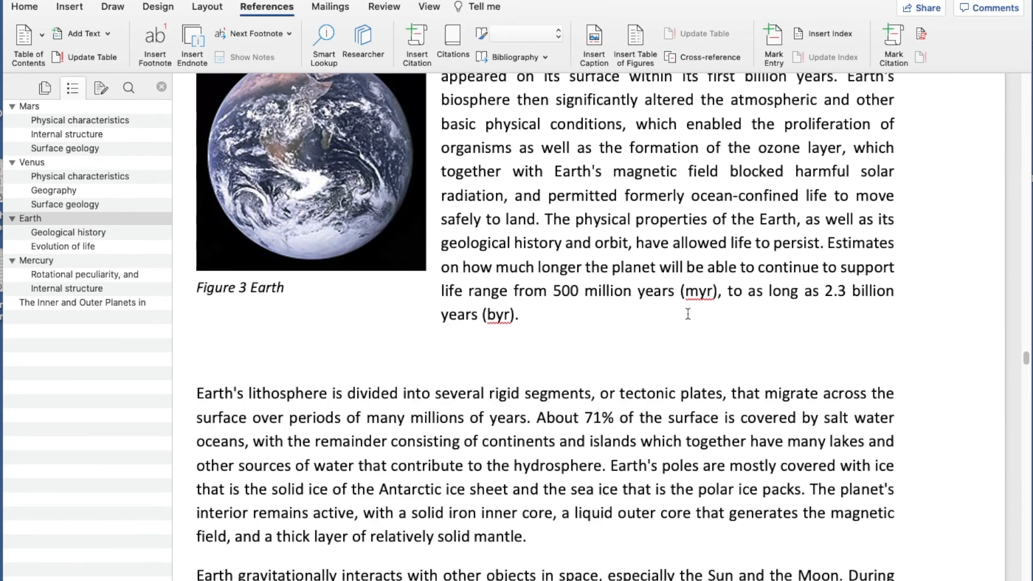
scroll(684, 317, "up", 10)
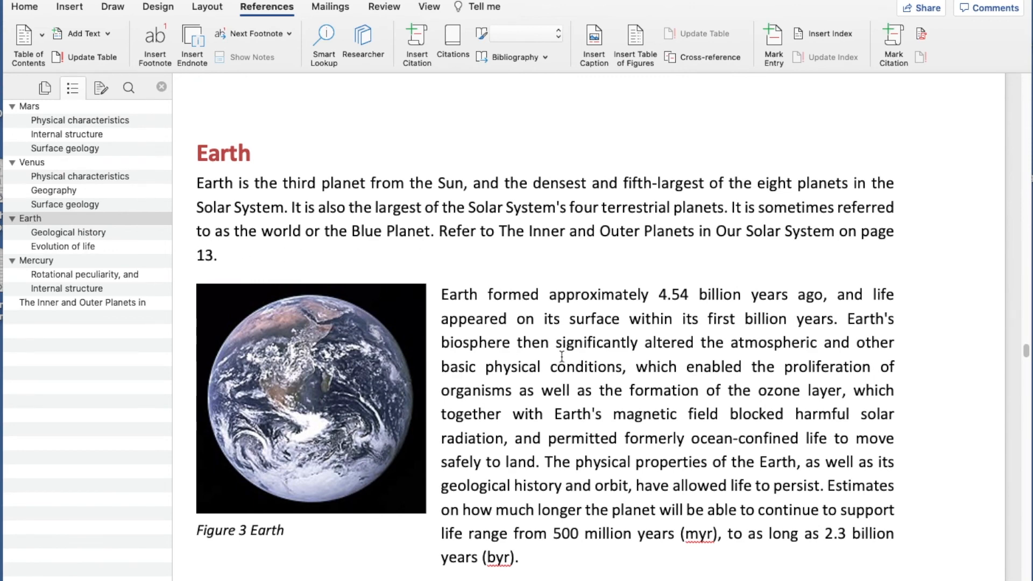
scroll(560, 353, "down", 5)
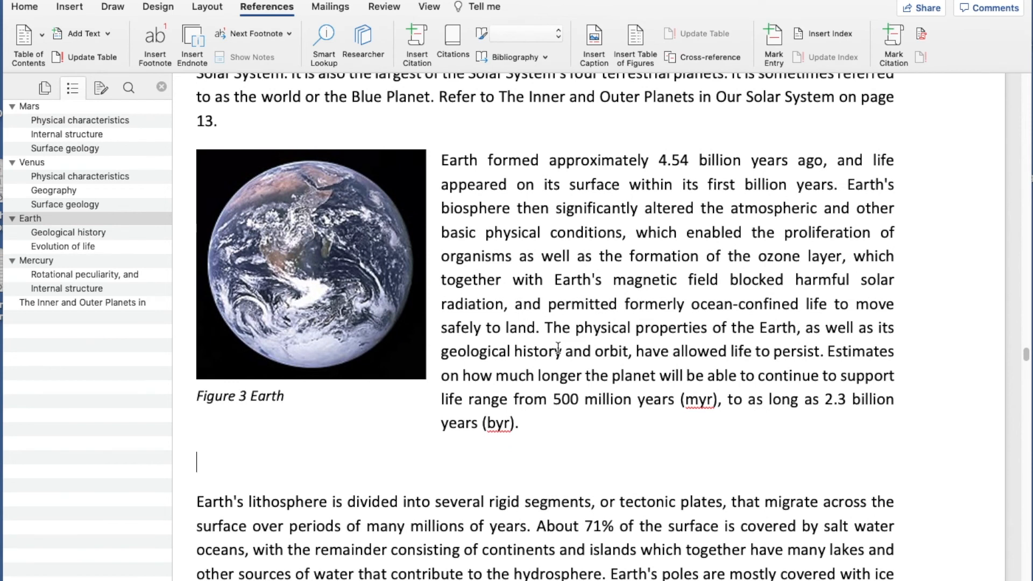
type("=RAND(")
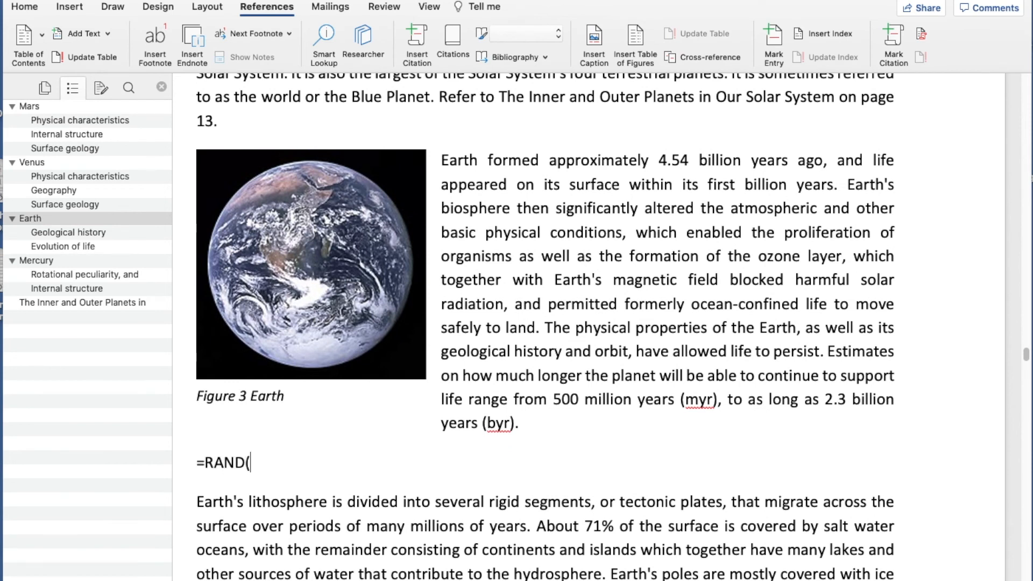
type("50)")
key("Return")
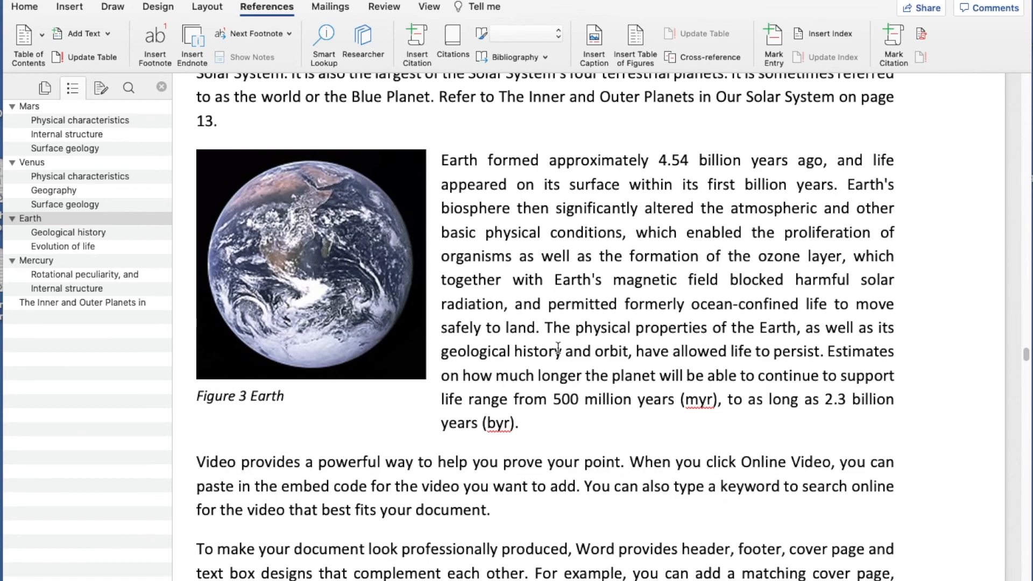
Generate placeholder Latin text with =LOREM(50) in the empty paragraph after the first filler text.
scroll(595, 345, "down", 3)
scroll(596, 344, "down", 5)
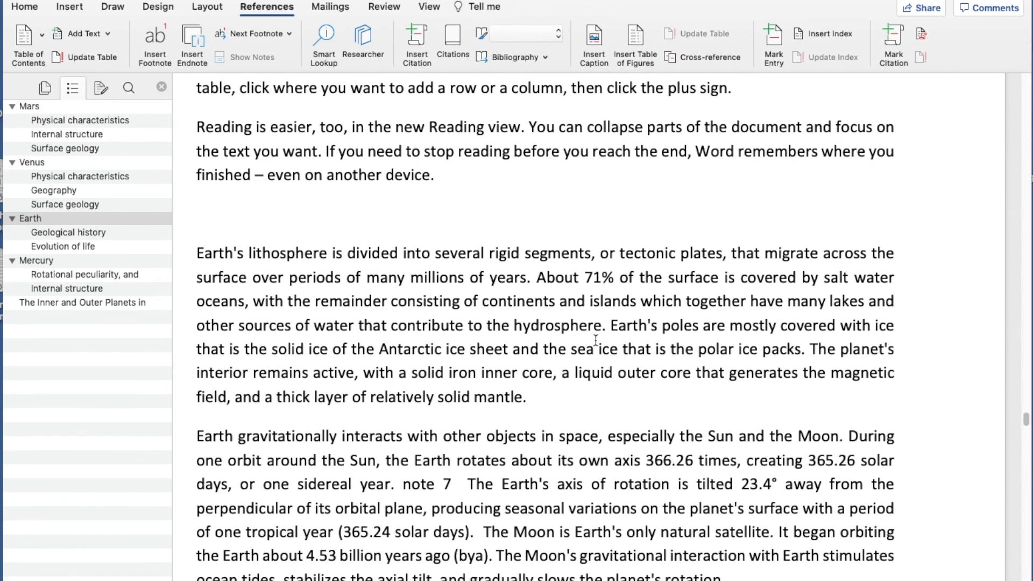
type("=LOREM(")
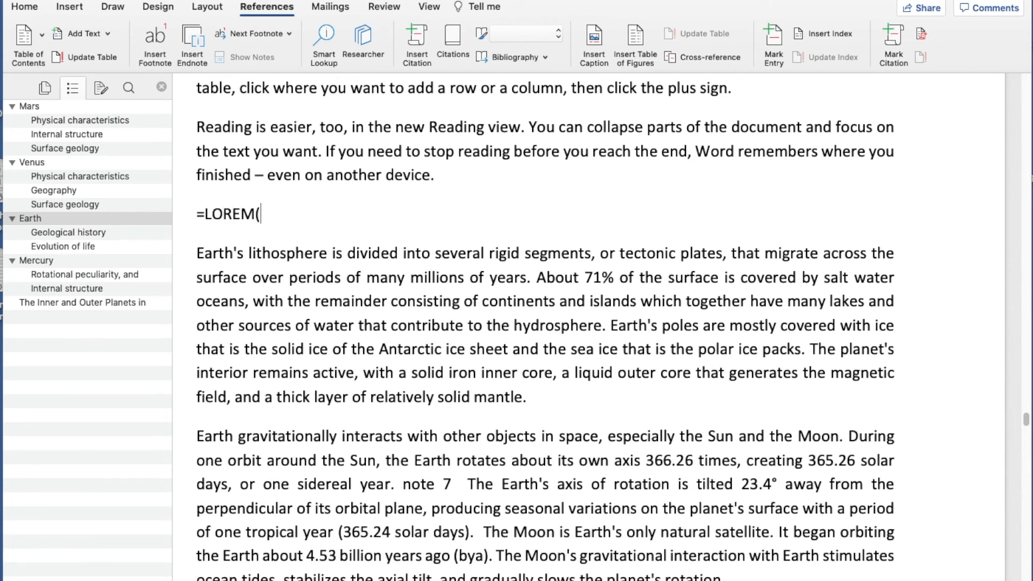
type("50)")
key("Return")
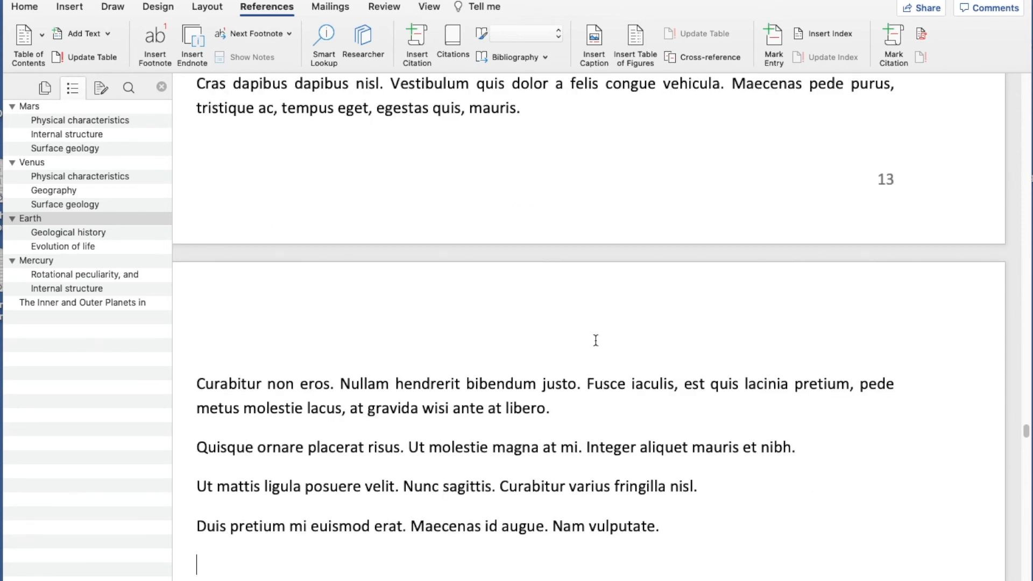
Look over the generated filler pages and return to the page reference in the Earth section's opening paragraph.
scroll(550, 362, "down", 1)
scroll(550, 361, "down", 2)
scroll(549, 361, "up", 10)
scroll(549, 362, "up", 15)
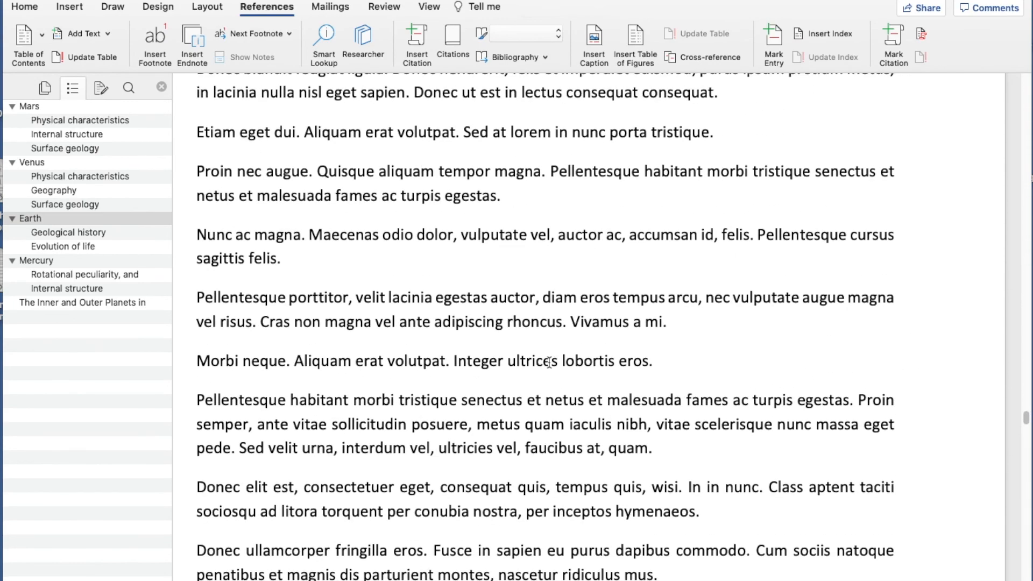
scroll(549, 361, "up", 15)
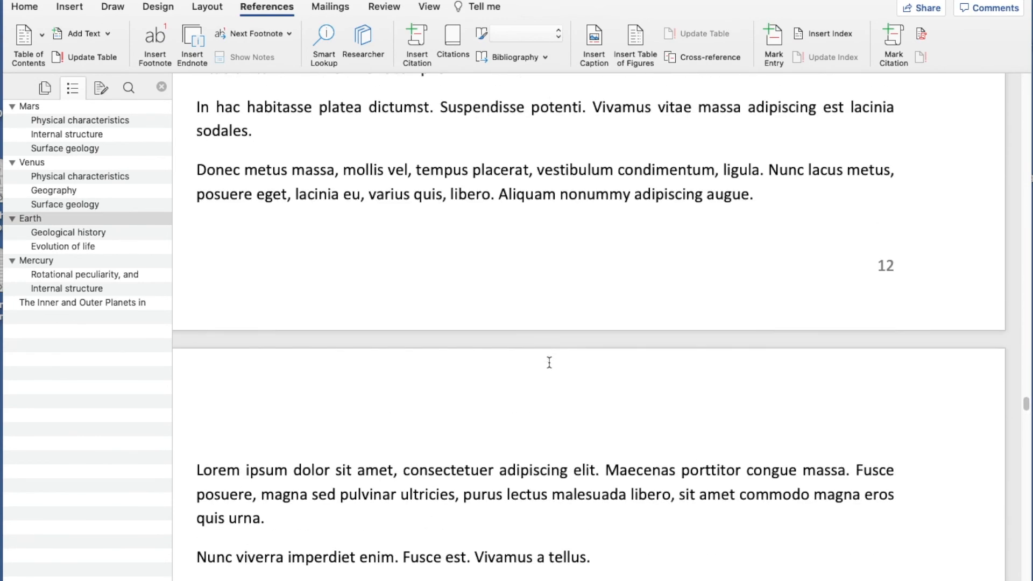
scroll(549, 362, "up", 15)
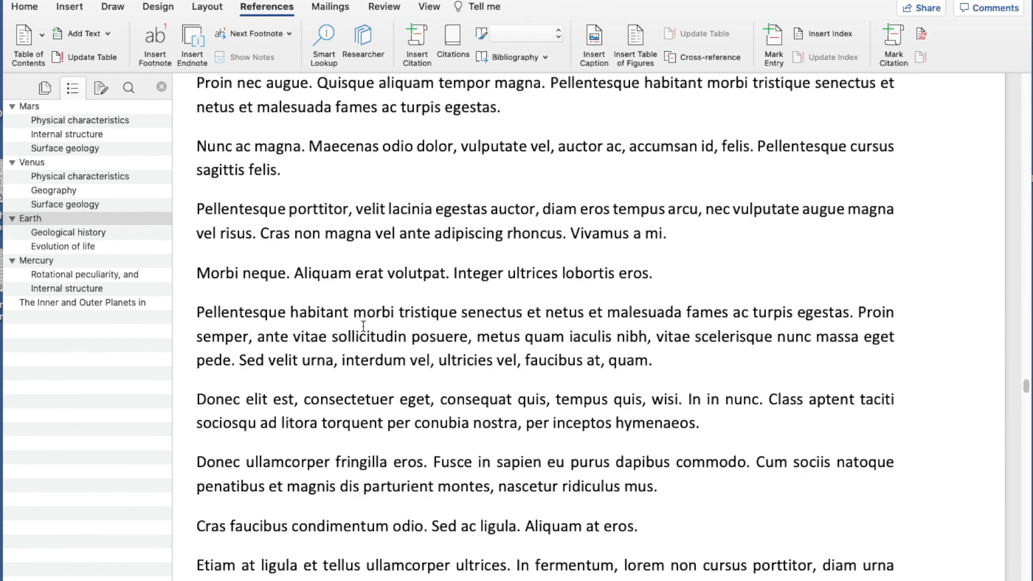
left_click(30, 218)
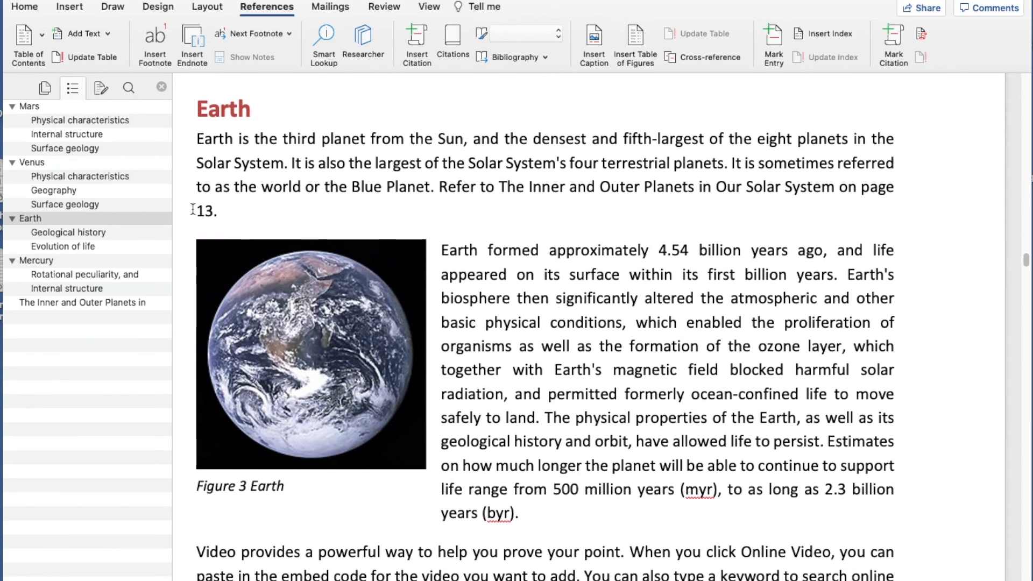
Update all fields in the whole document so the page reference in Earth's opening paragraph is refreshed, and clear the selection.
left_click(177, 216)
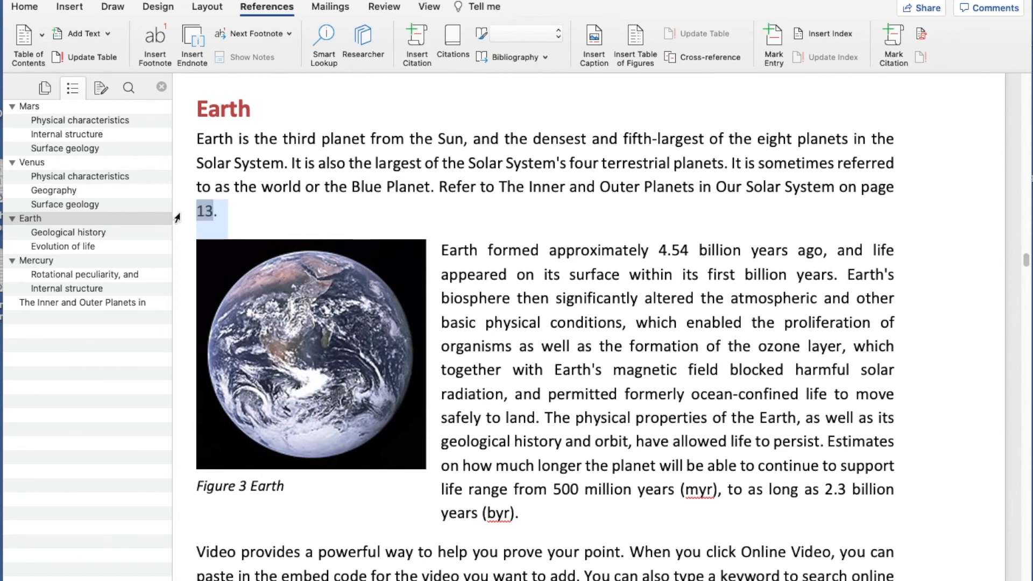
left_click(477, 257)
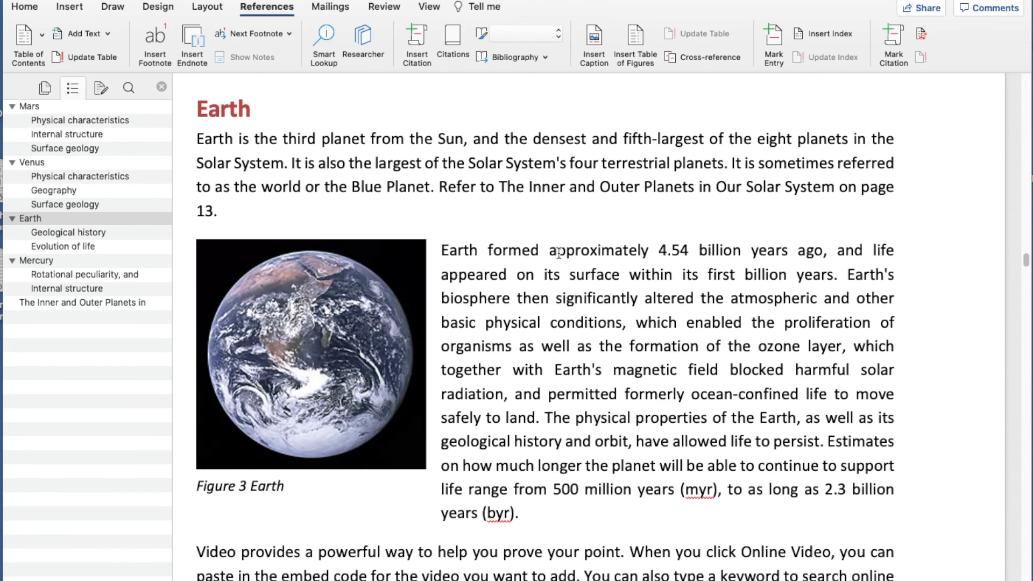
scroll(563, 254, "up", 1)
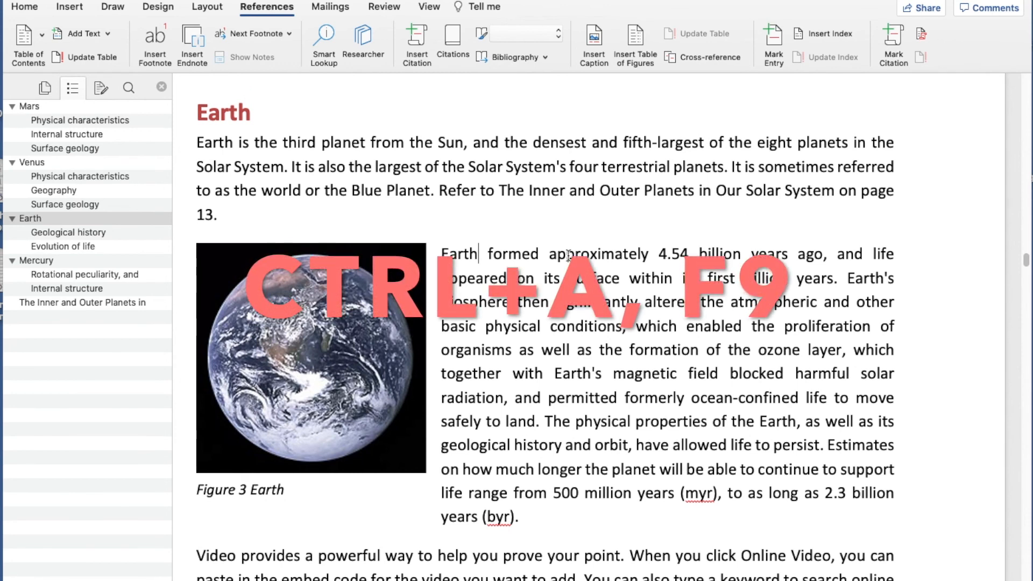
key("ctrl+a")
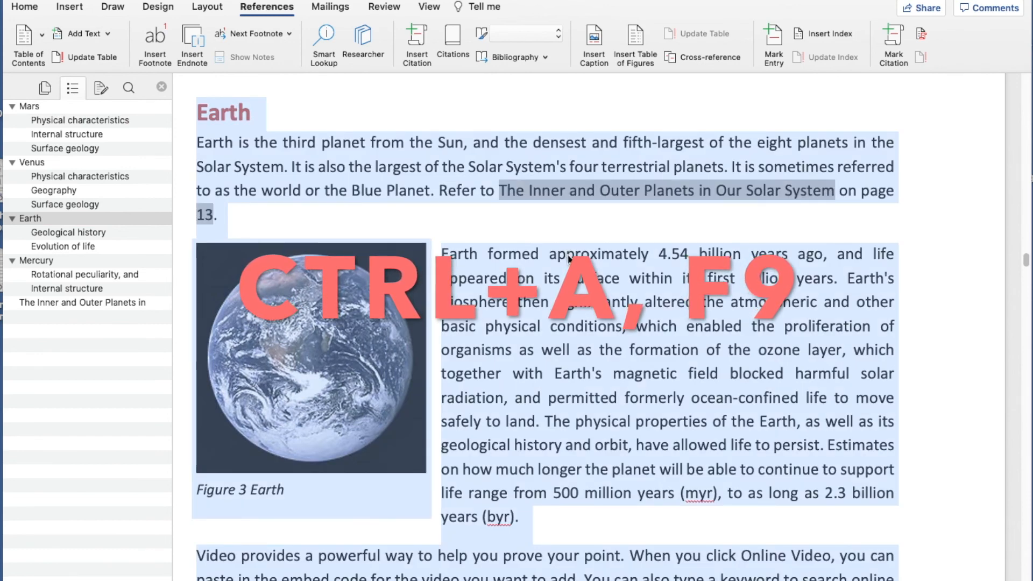
key("F9")
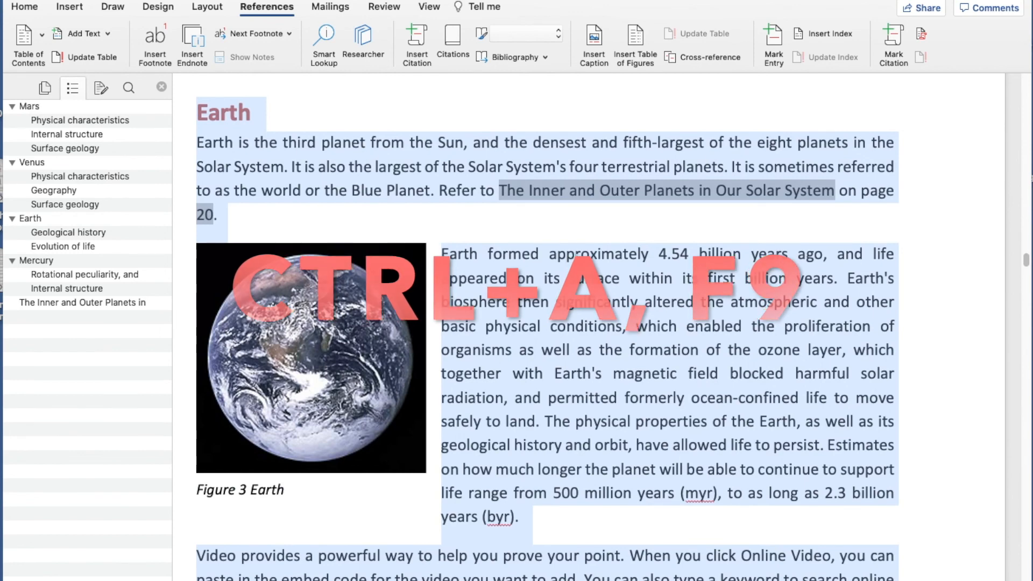
left_click(575, 254)
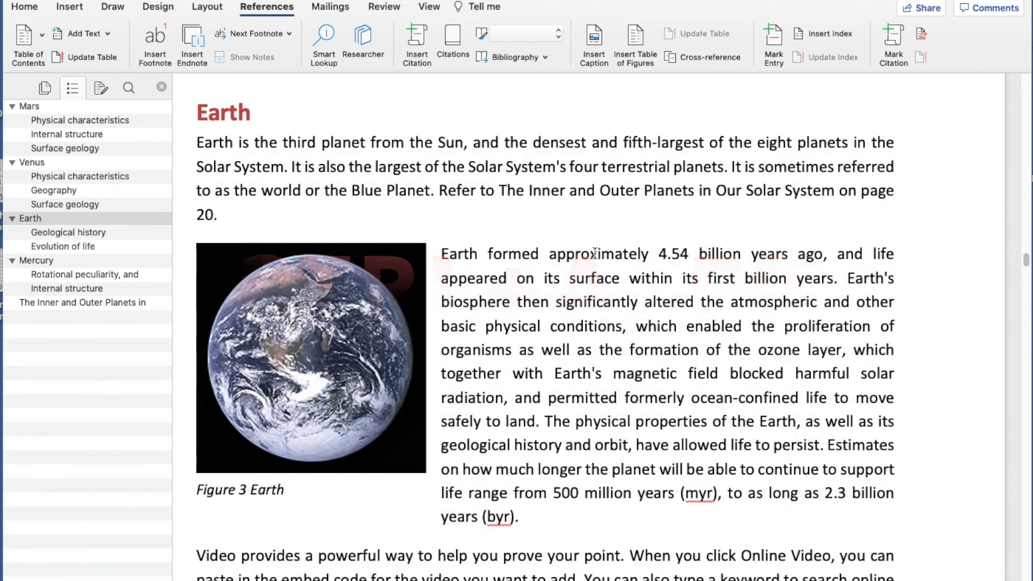